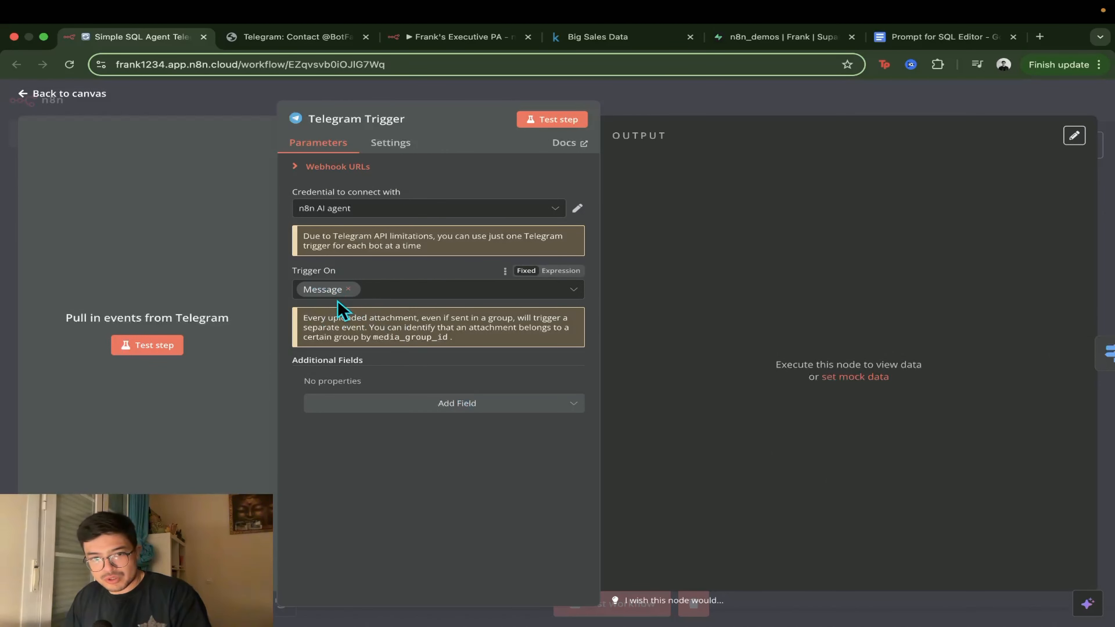
# - Open the Telegram Trigger's n8n AI agent credential and locate the bot's HTTP API token in Telegram's BotFather chat
pyautogui.click(578, 210)
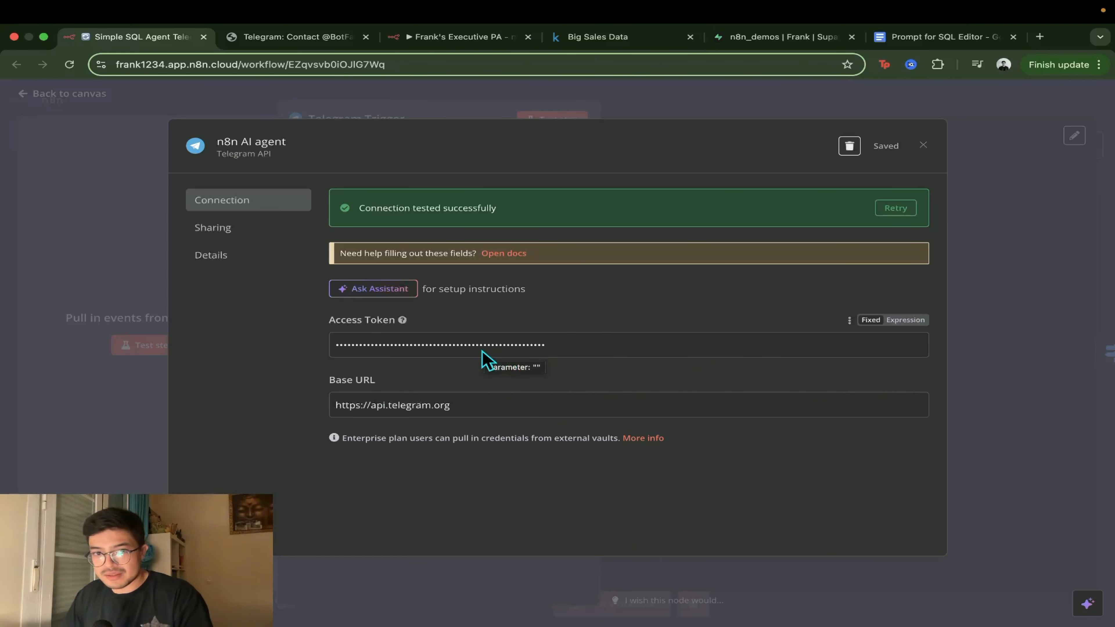
pyautogui.click(294, 37)
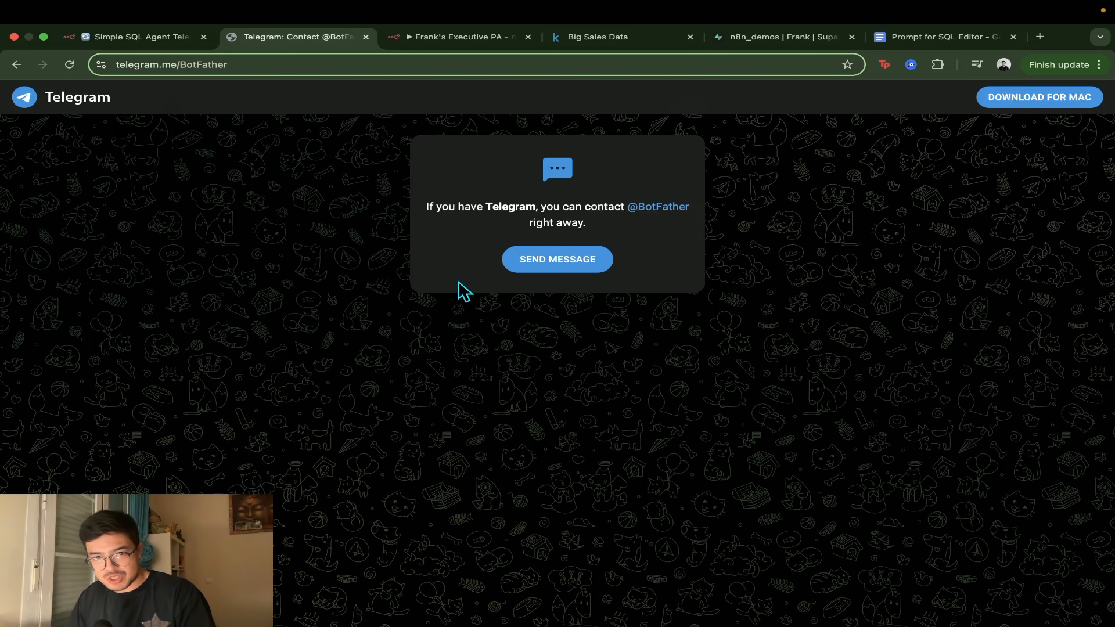
pyautogui.click(569, 264)
pyautogui.click(636, 173)
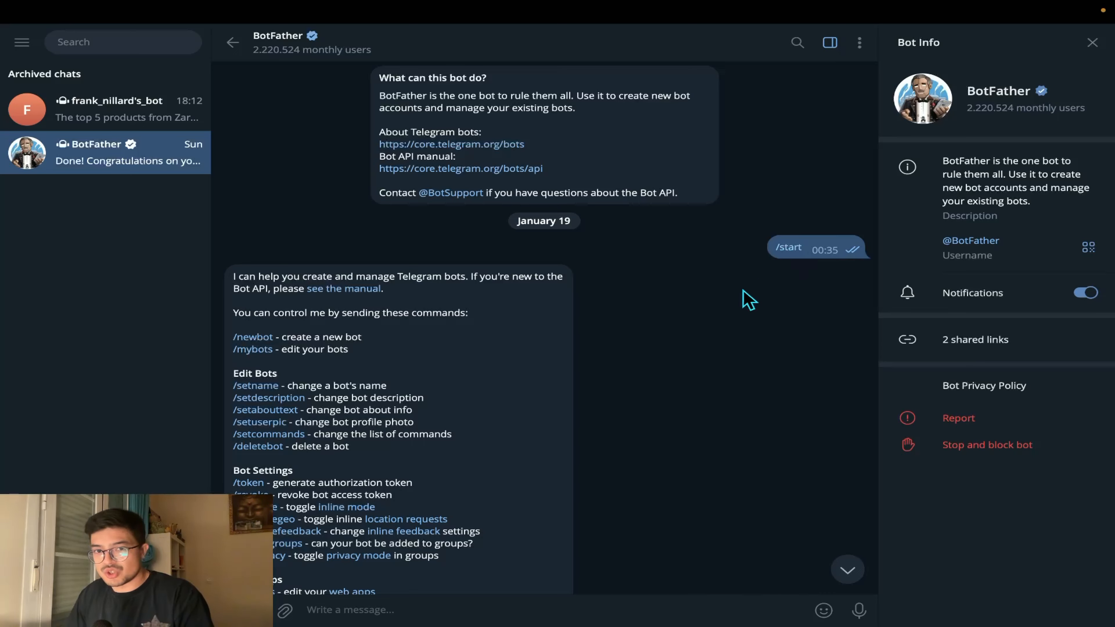
pyautogui.scroll(-5, 531, 199)
pyautogui.scroll(-4, 528, 385)
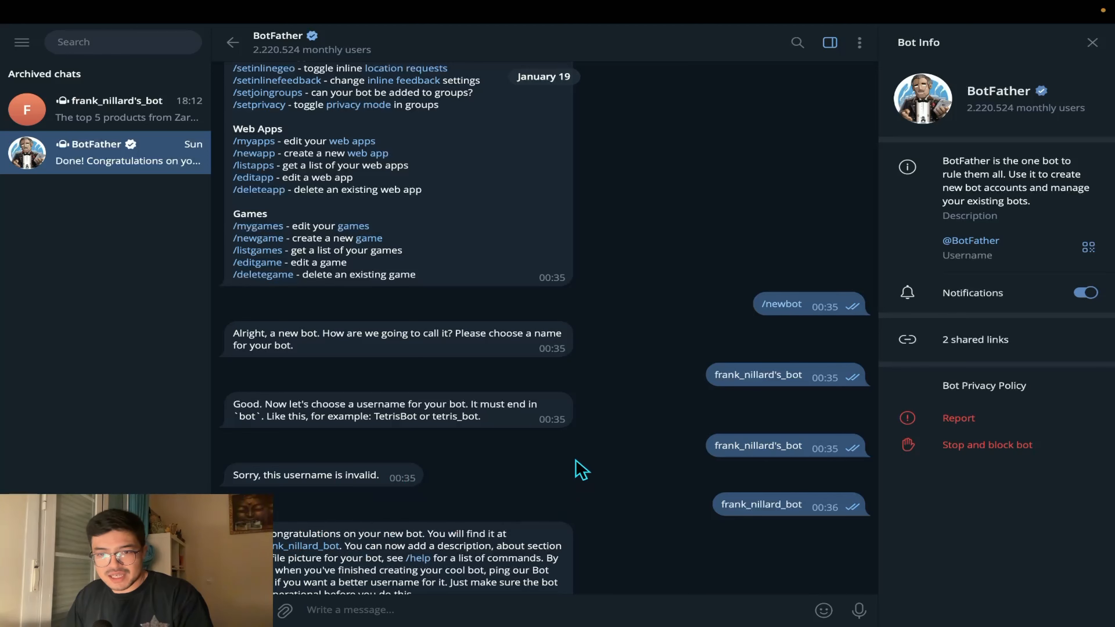
pyautogui.scroll(-2, 589, 467)
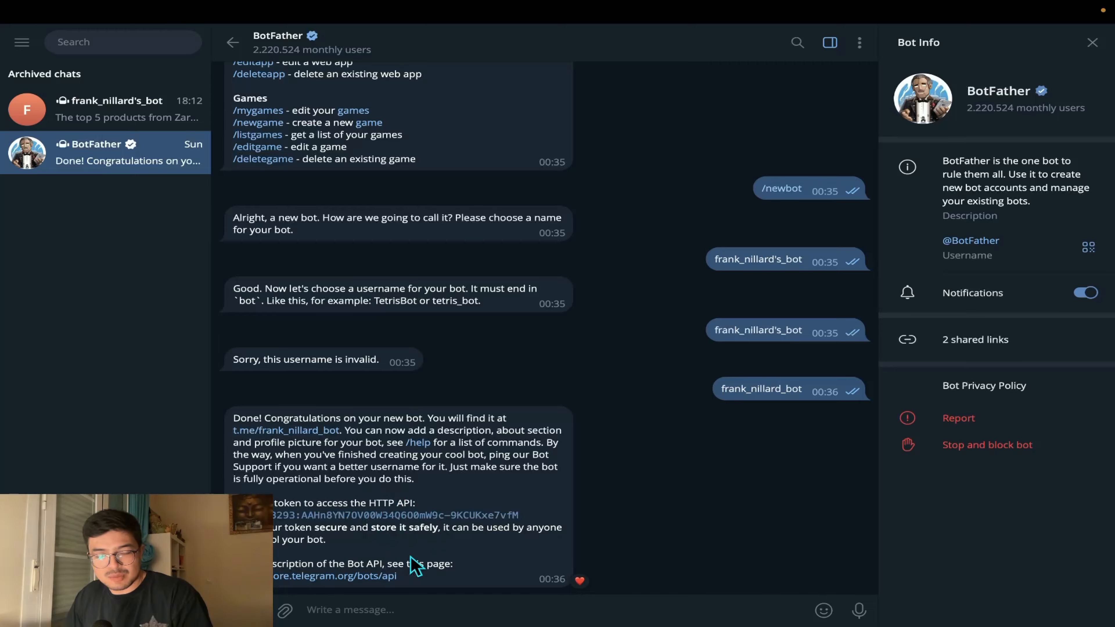
pyautogui.moveTo(533, 517); pyautogui.dragTo(263, 515)
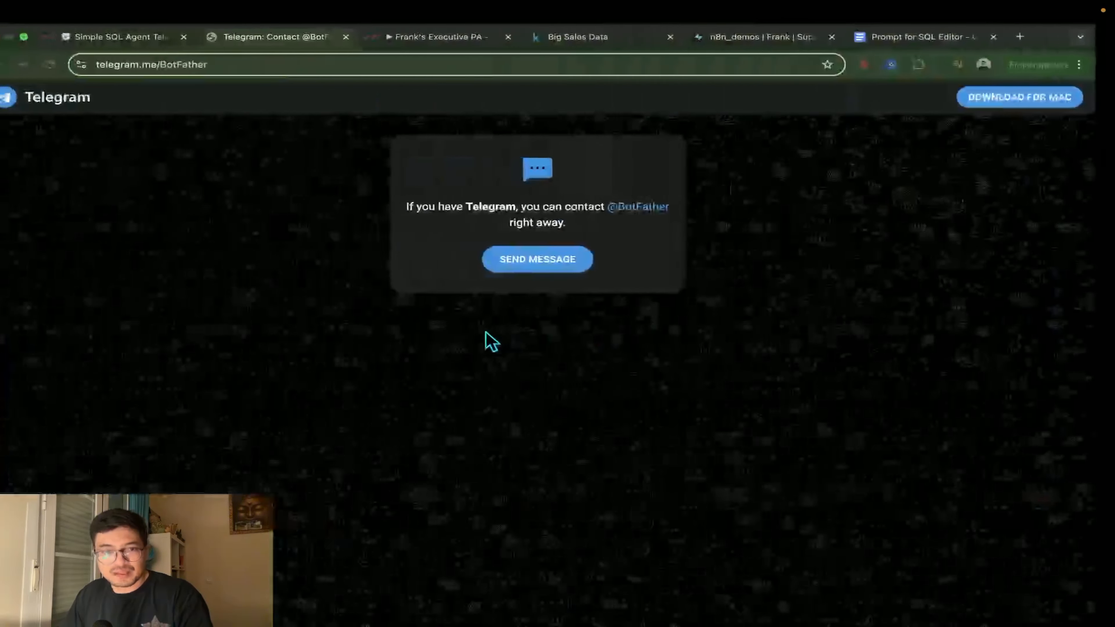
# - Return to the n8n workflow and close the Telegram credential and the Telegram Trigger settings
pyautogui.click(114, 38)
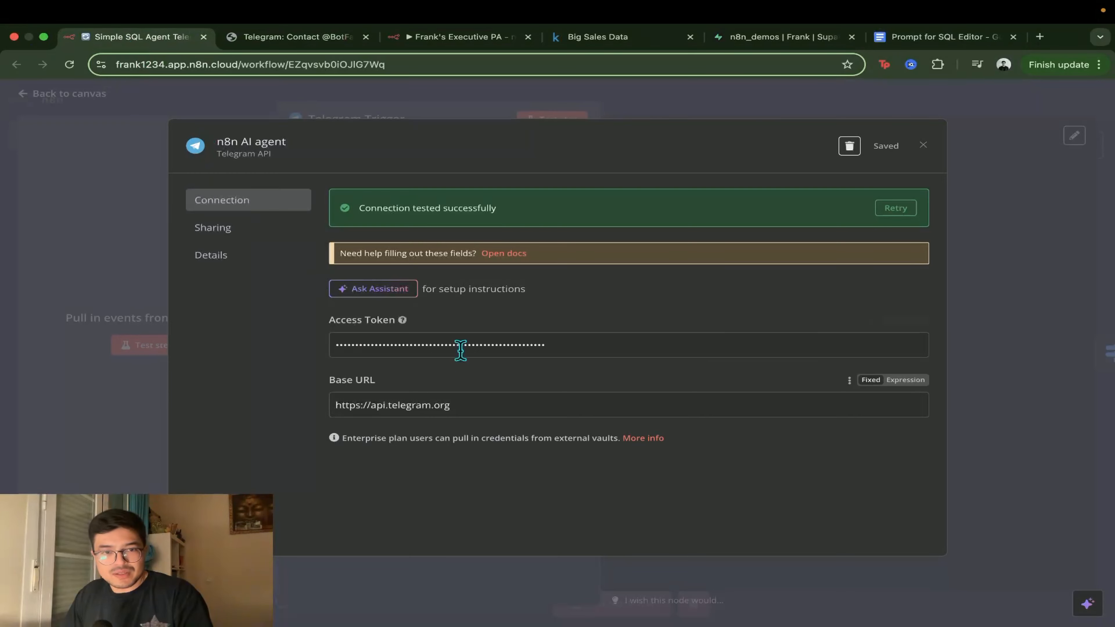
pyautogui.click(923, 146)
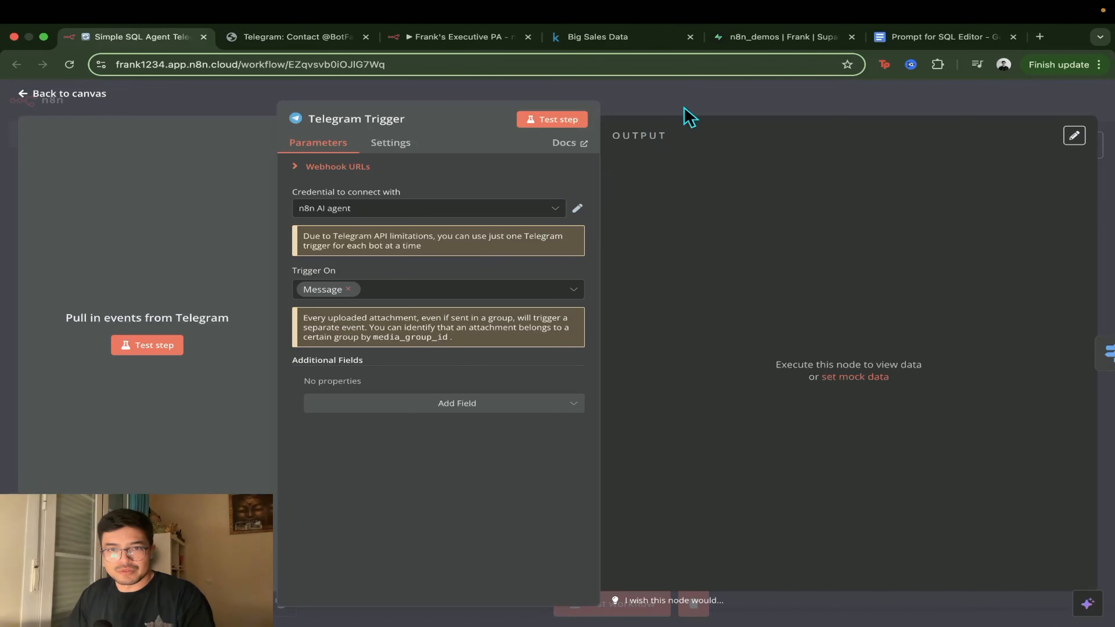
pyautogui.press('Escape')
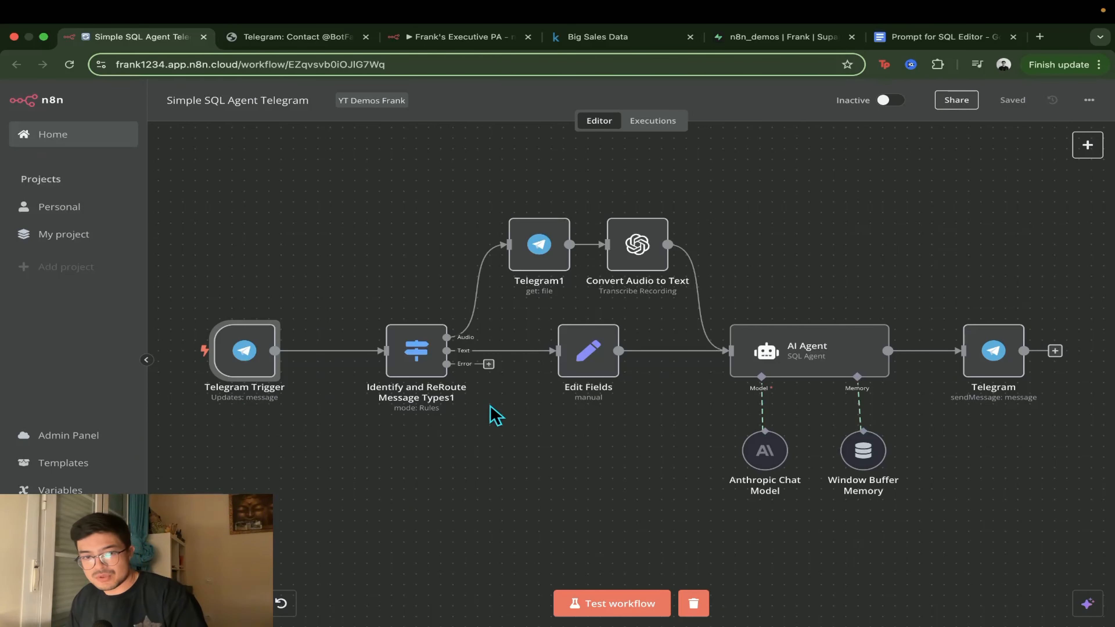
# - Inspect the File ID expression in the Telegram1 node on the audio branch
pyautogui.moveTo(261, 365)
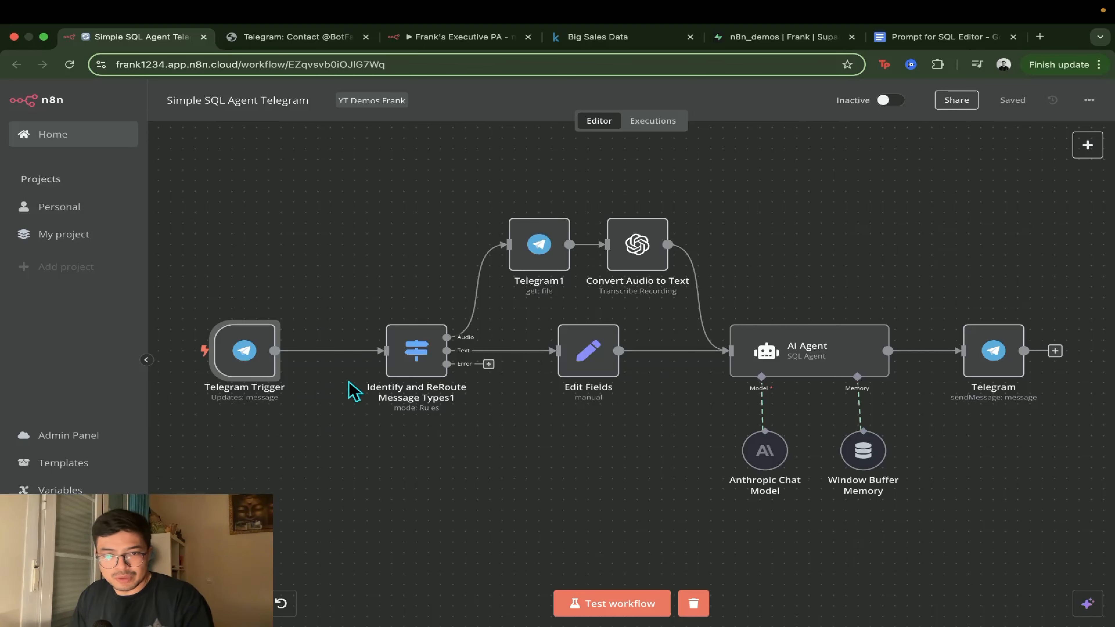
pyautogui.moveTo(421, 351)
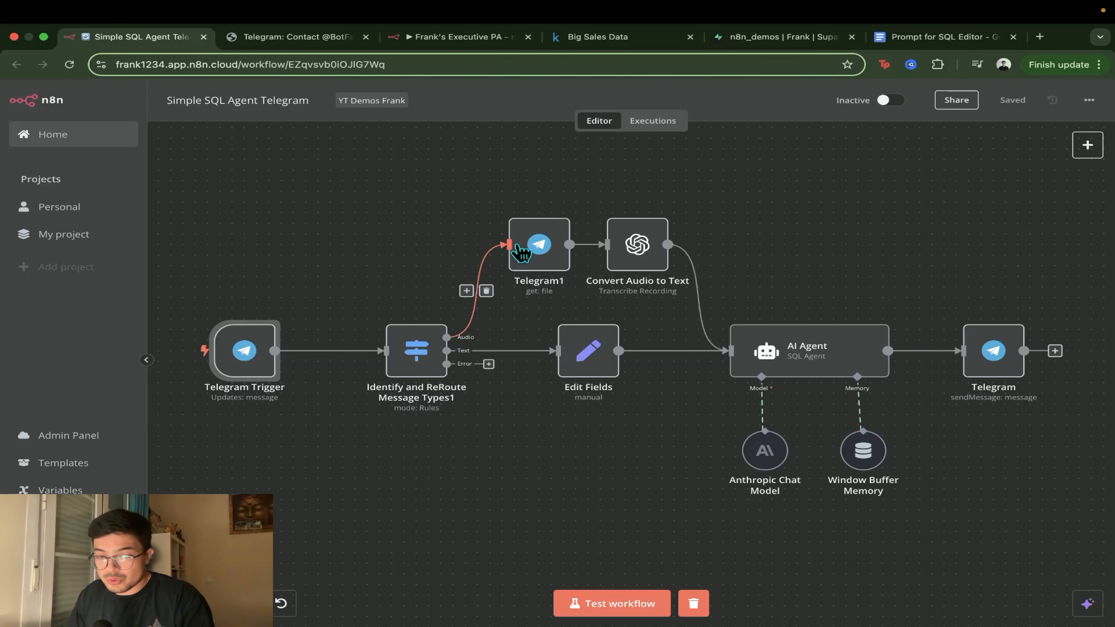
pyautogui.doubleClick(546, 253)
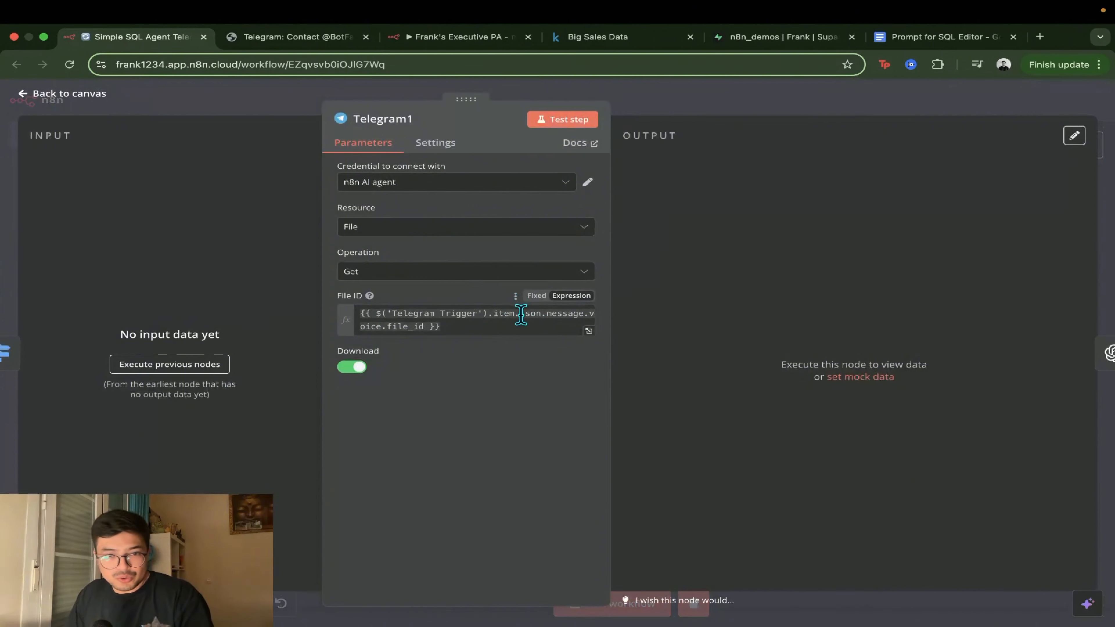
pyautogui.click(503, 326)
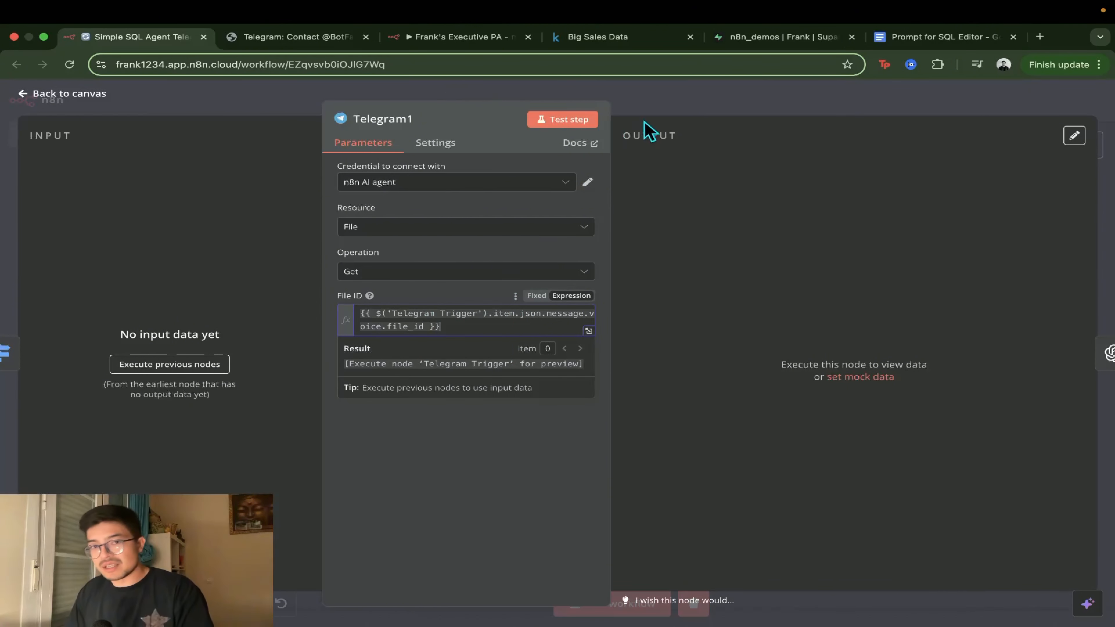
pyautogui.press('Escape')
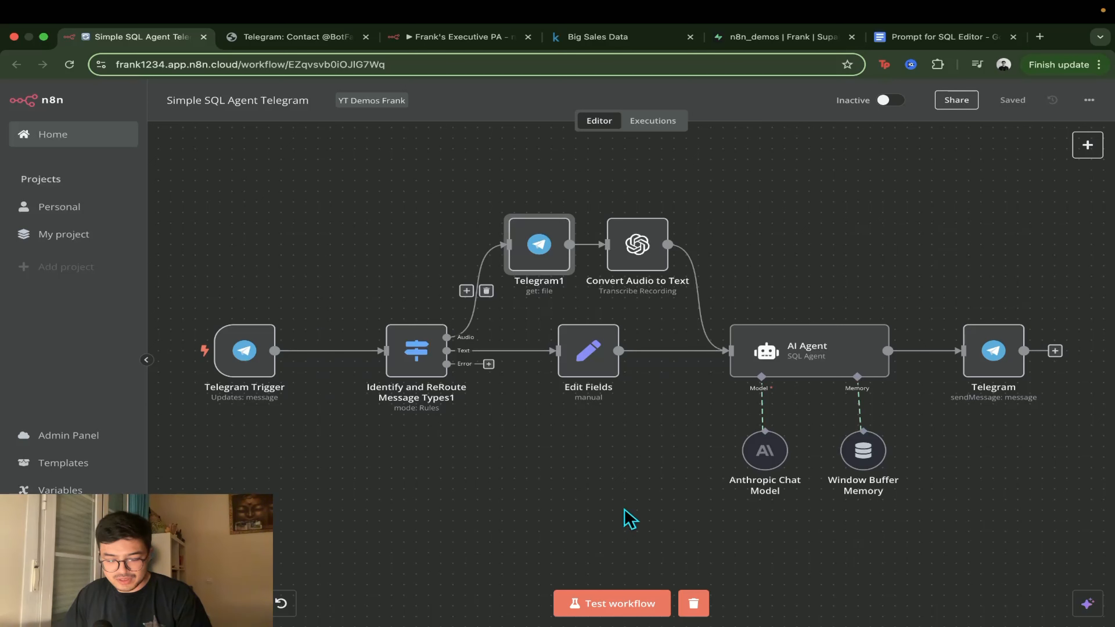
# - Test the workflow with a Telegram voice message and examine the Telegram1 node's File ID expression against its input data
pyautogui.click(622, 601)
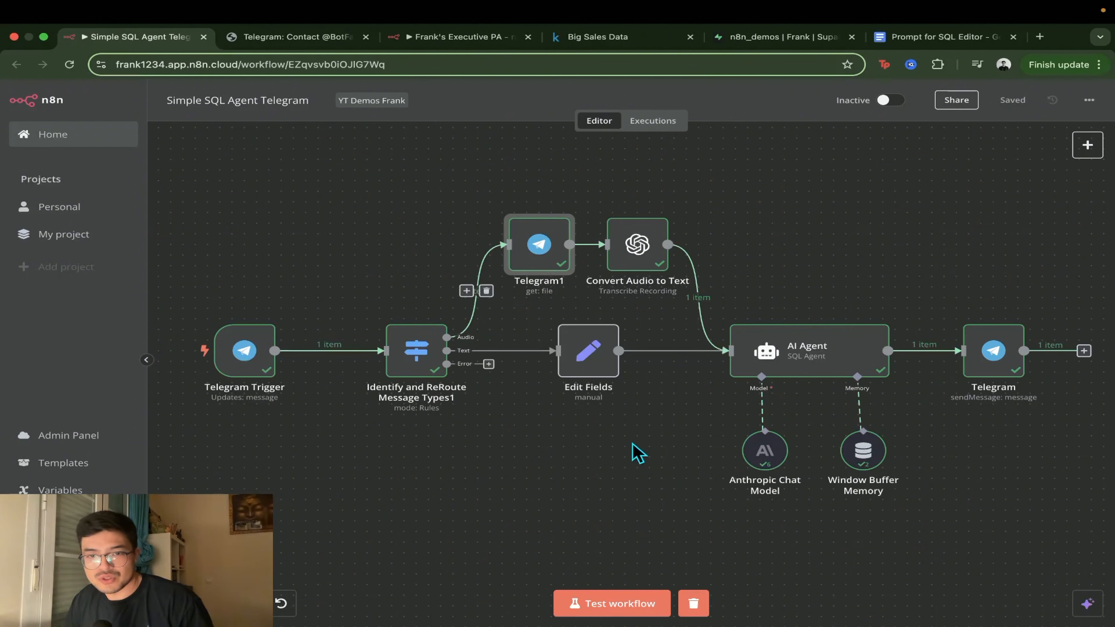
pyautogui.moveTo(249, 365)
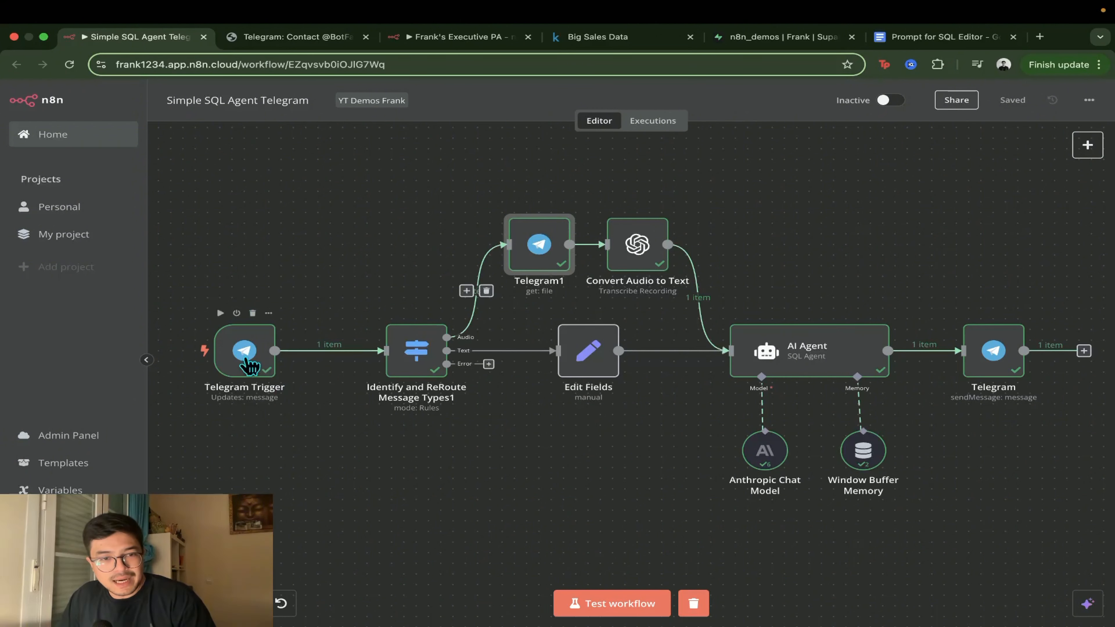
pyautogui.moveTo(531, 259)
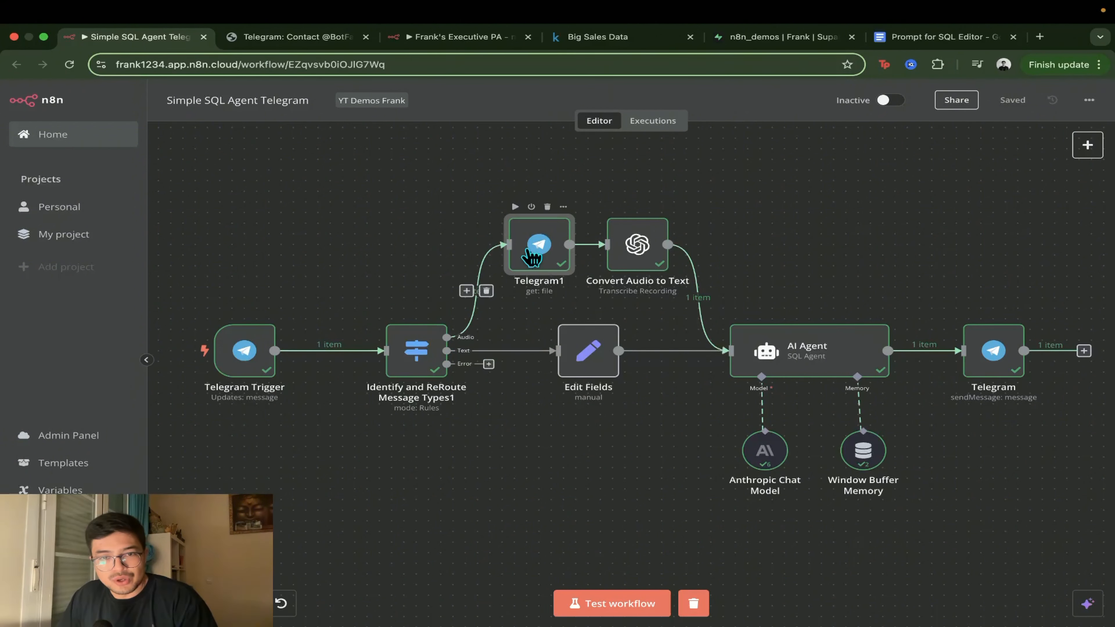
pyautogui.doubleClick(548, 297)
pyautogui.tripleClick(409, 316)
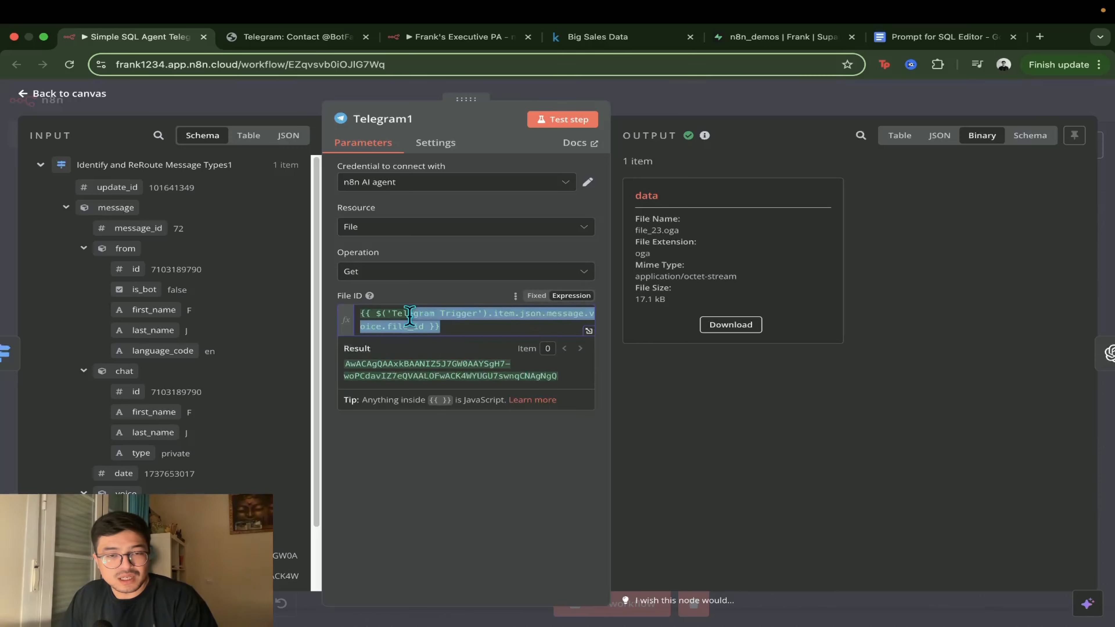
pyautogui.scroll(-3, 216, 481)
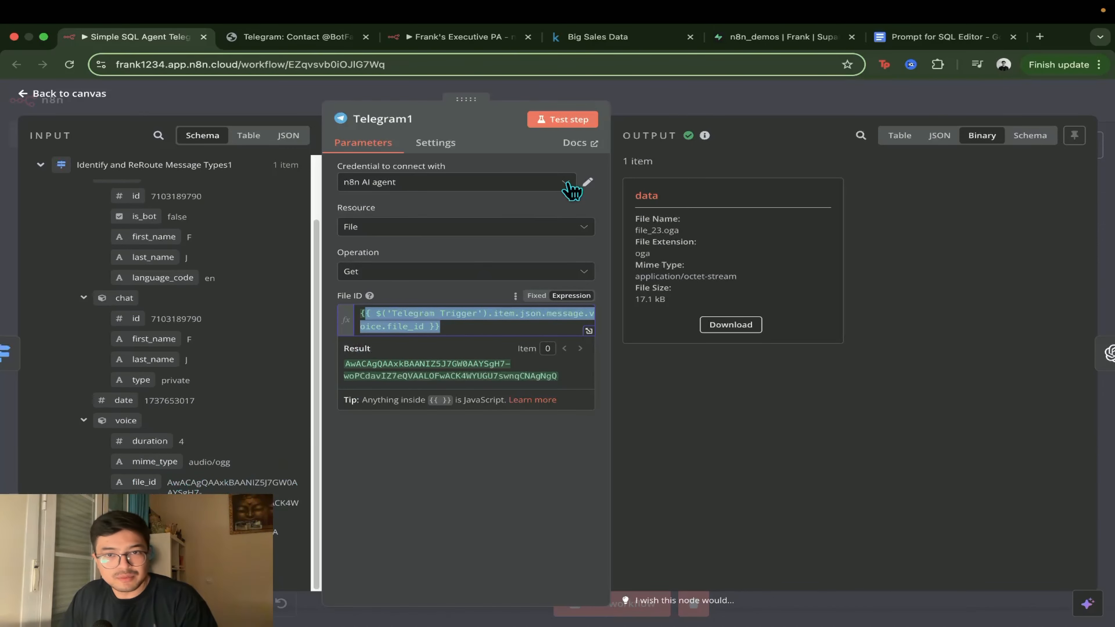
pyautogui.click(654, 99)
# - Compare the Convert Audio to Text node's input with the file output of the Telegram1 node
pyautogui.doubleClick(635, 246)
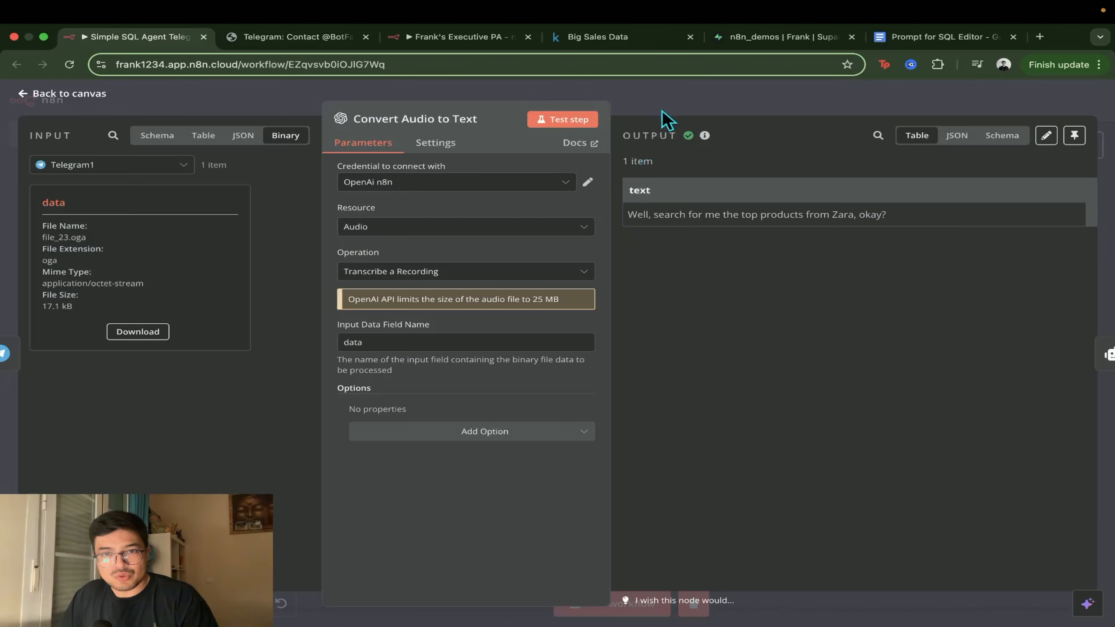
pyautogui.click(664, 117)
pyautogui.doubleClick(538, 246)
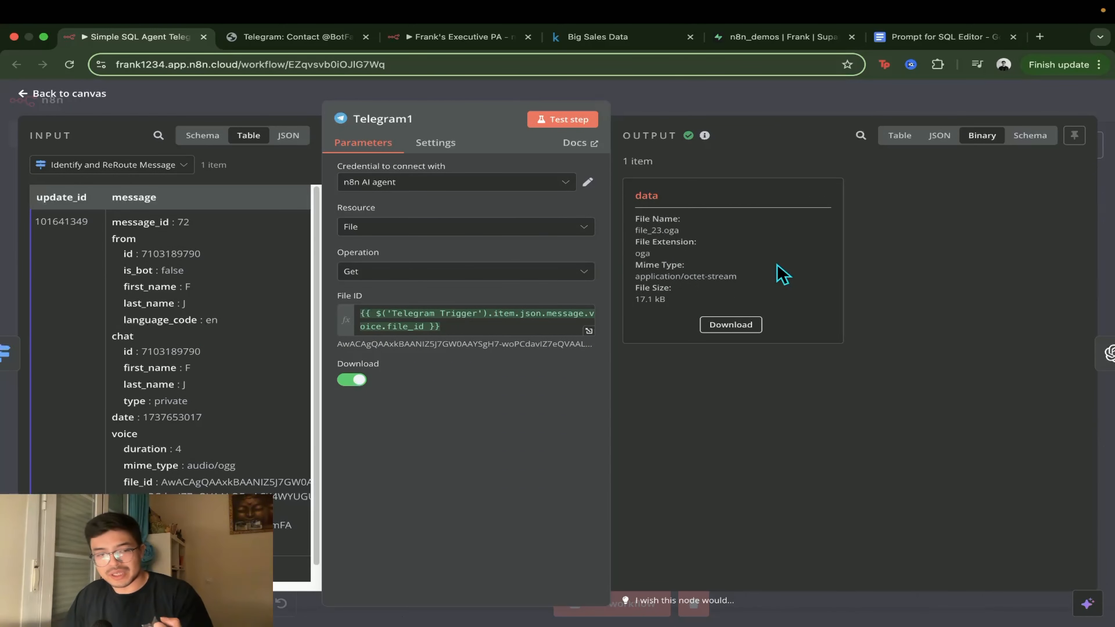
pyautogui.click(800, 101)
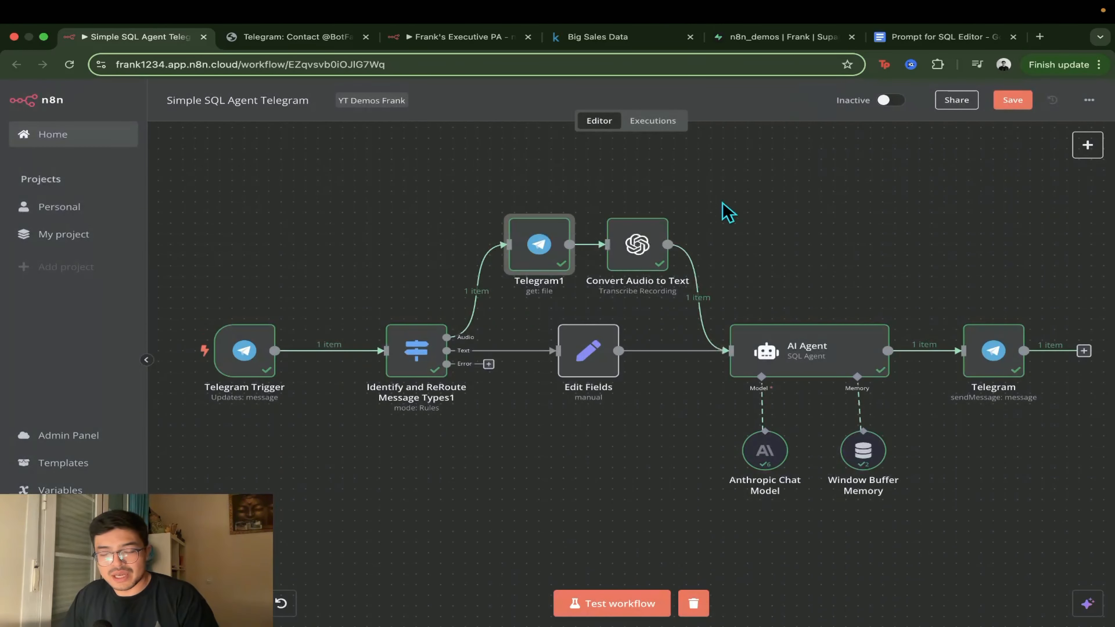
# - Review the transcription from the Convert Audio to Text node and how the AI Agent node processes it
pyautogui.doubleClick(639, 248)
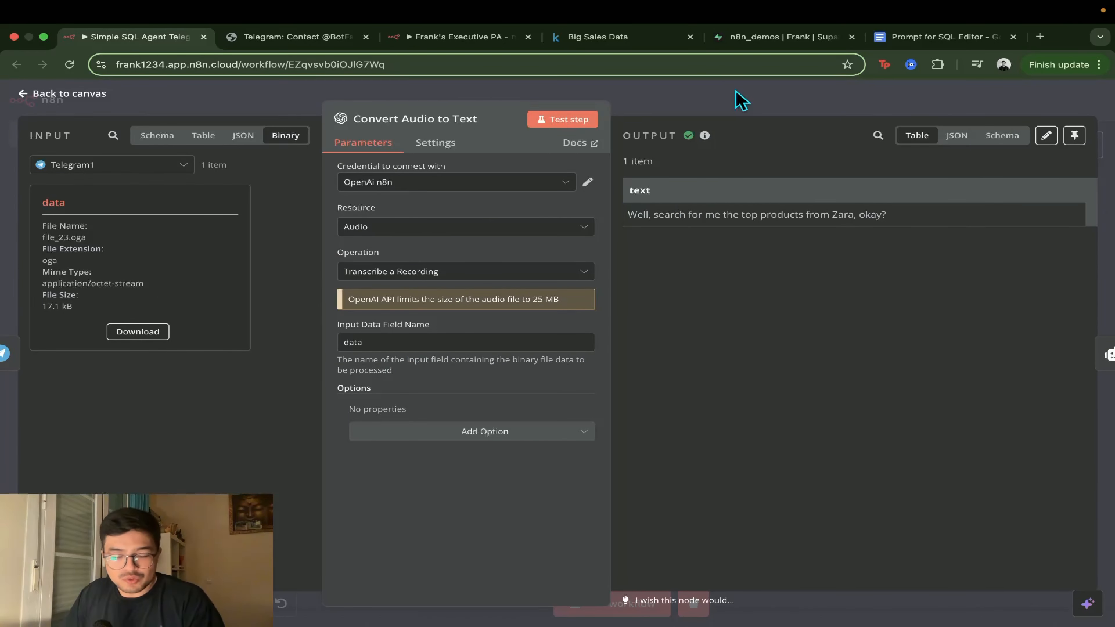
pyautogui.click(739, 100)
pyautogui.doubleClick(811, 352)
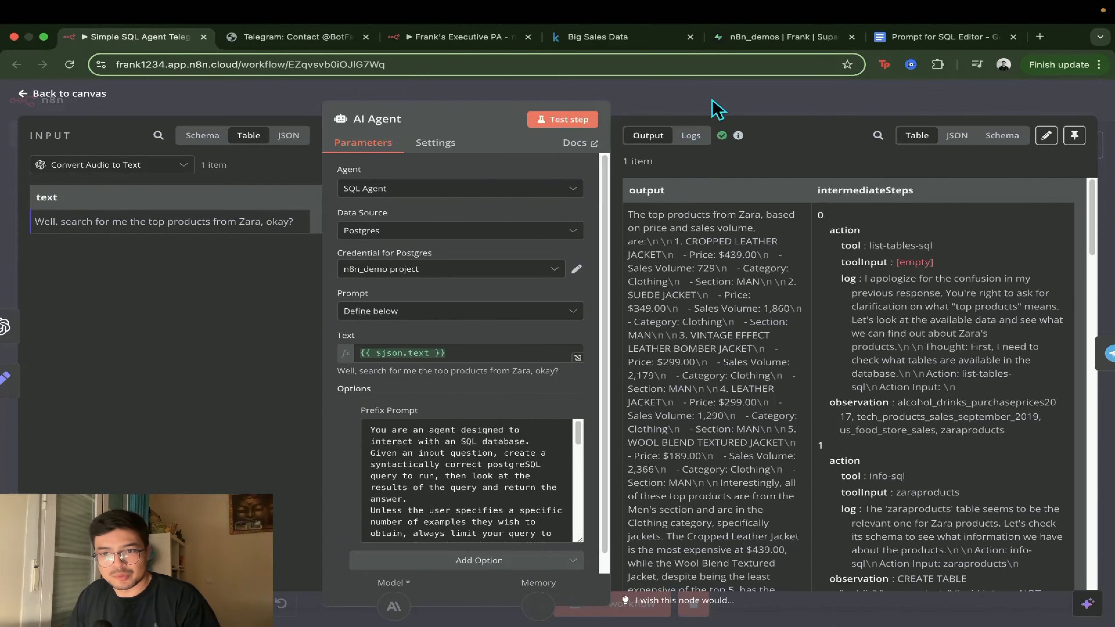
pyautogui.click(718, 109)
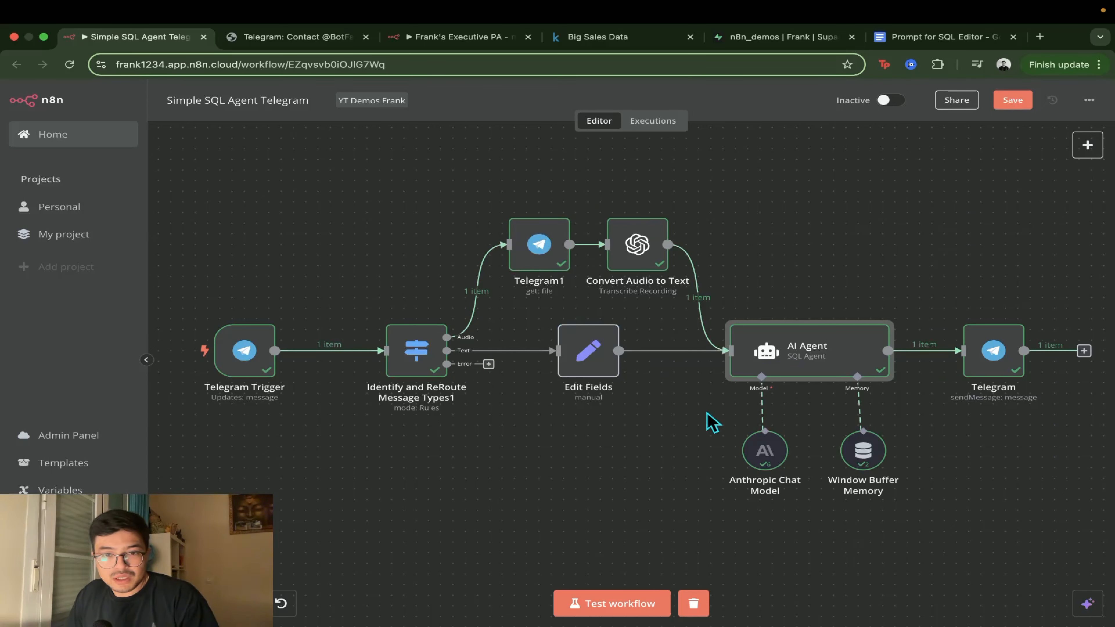
# - Review the audio and text rules in Identify and ReRoute Message Types1 and the text mapping in Edit Fields
pyautogui.doubleClick(419, 356)
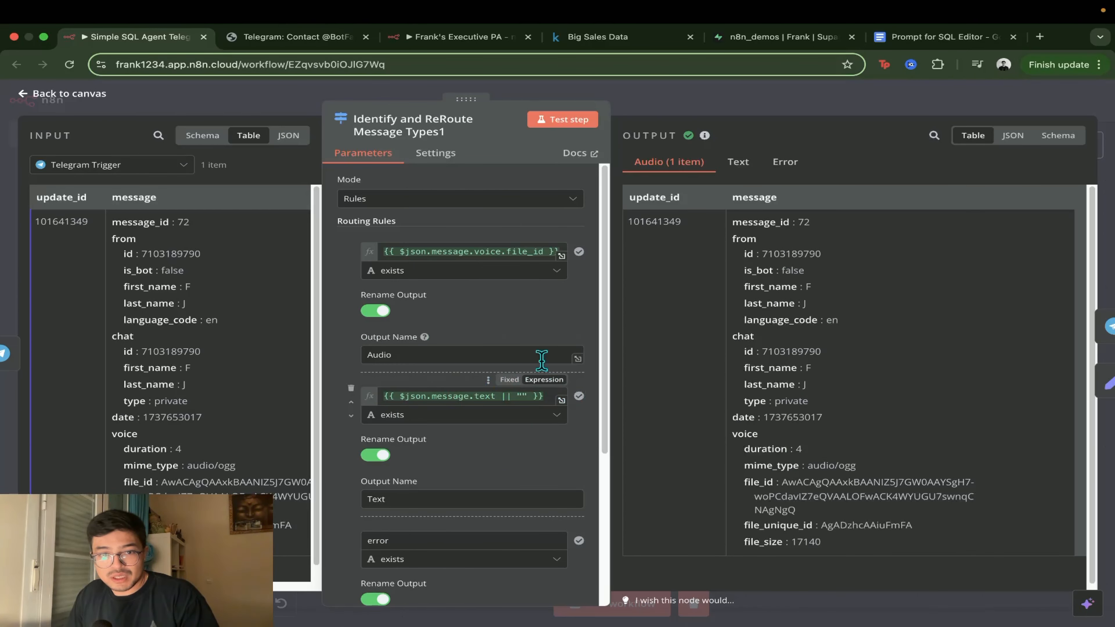
pyautogui.press('Escape')
pyautogui.doubleClick(588, 381)
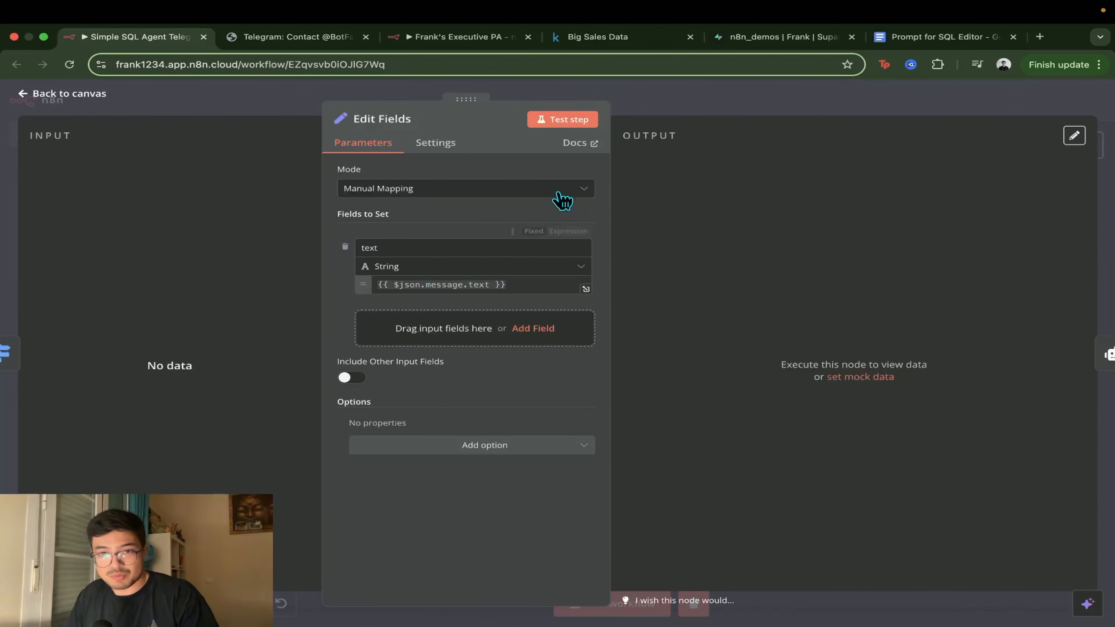
pyautogui.press('Escape')
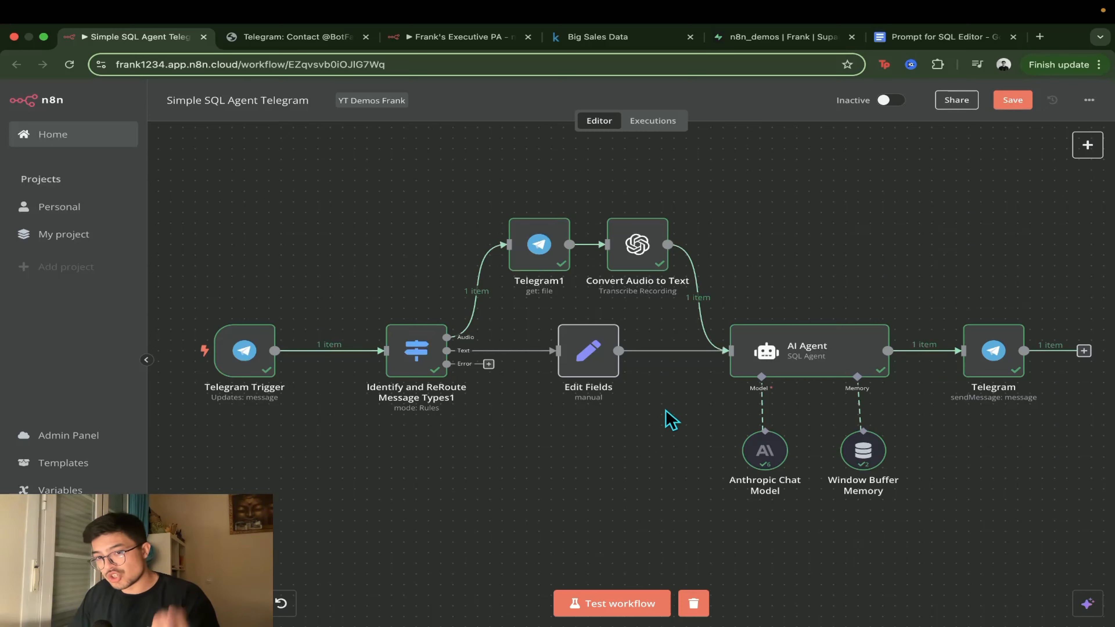
# - Examine the AI Agent's Text prompt expression alongside its incoming text and the two branches feeding it
pyautogui.doubleClick(795, 350)
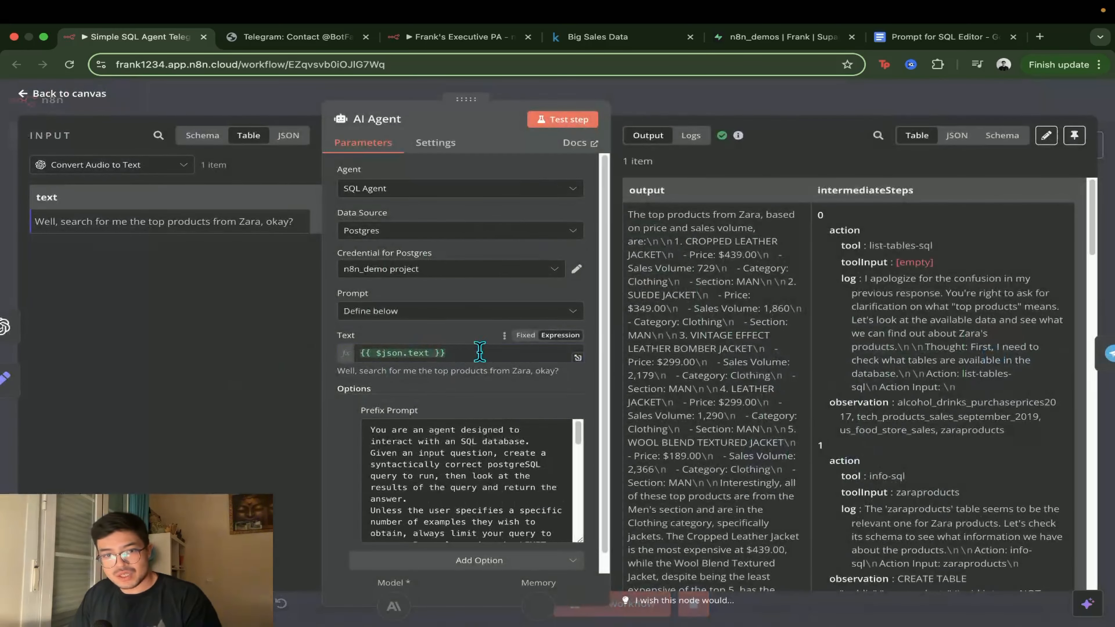
pyautogui.click(411, 352)
pyautogui.press('Escape')
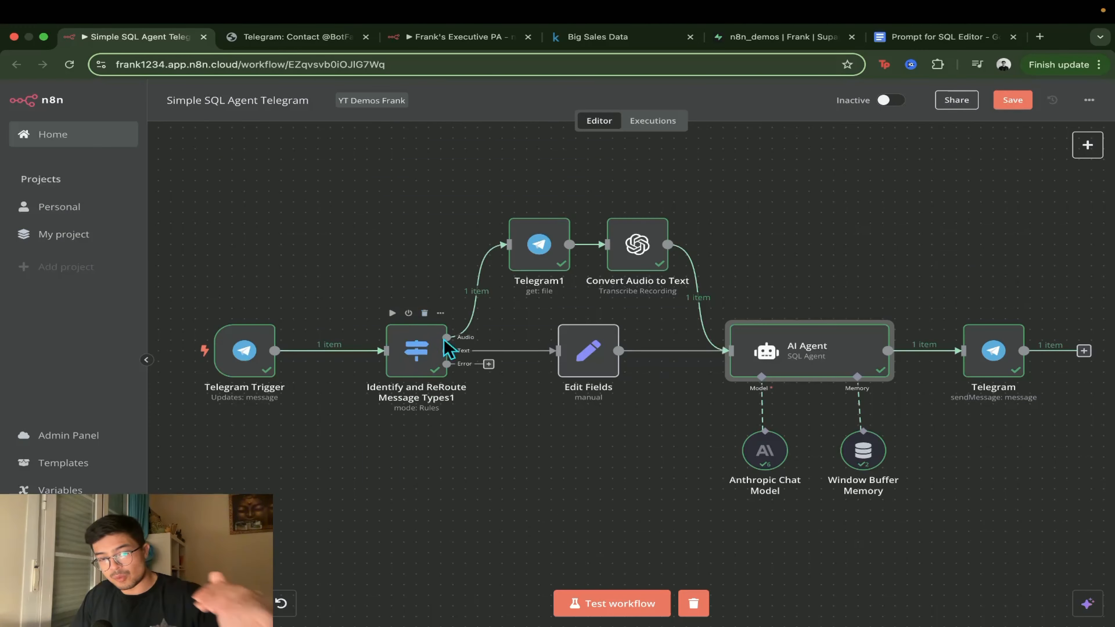
pyautogui.doubleClick(764, 353)
pyautogui.press('Escape')
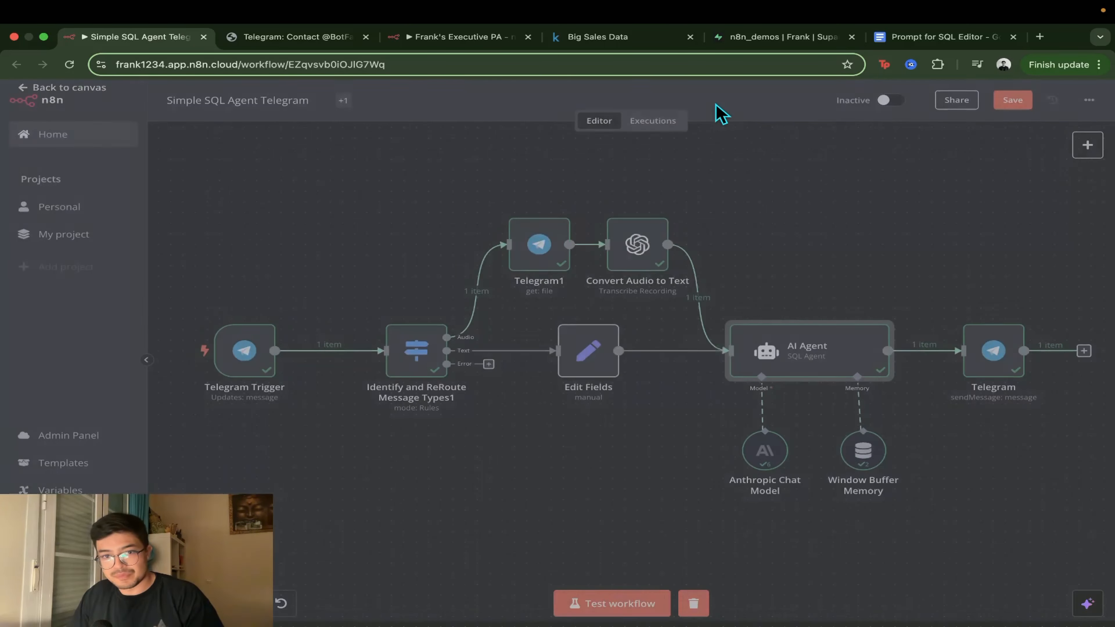
pyautogui.hscroll(5, 616, 401)
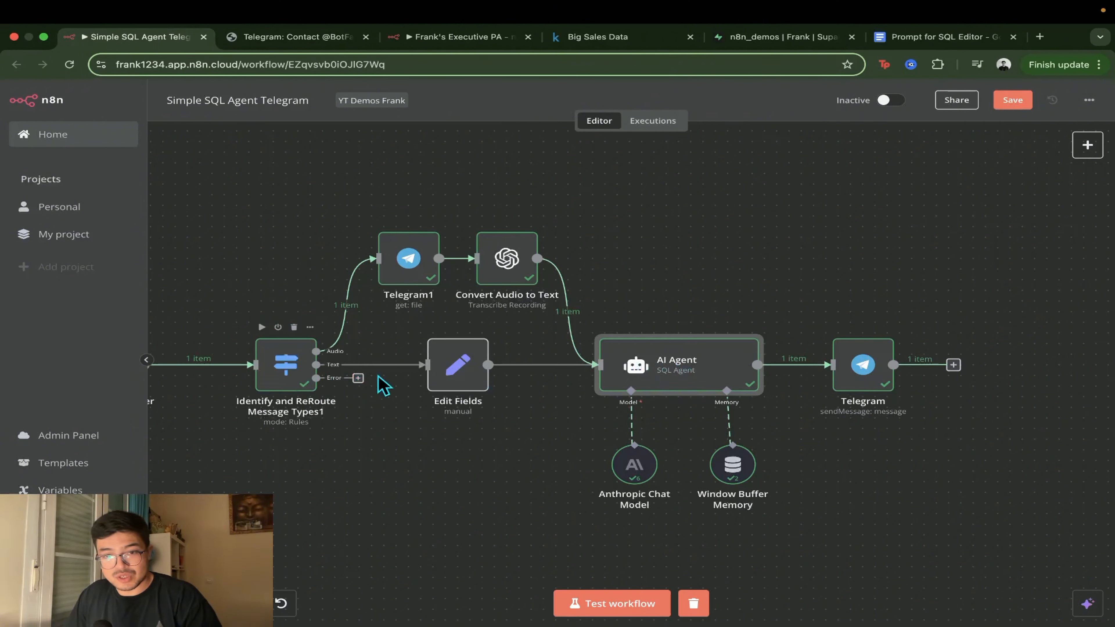
pyautogui.doubleClick(644, 375)
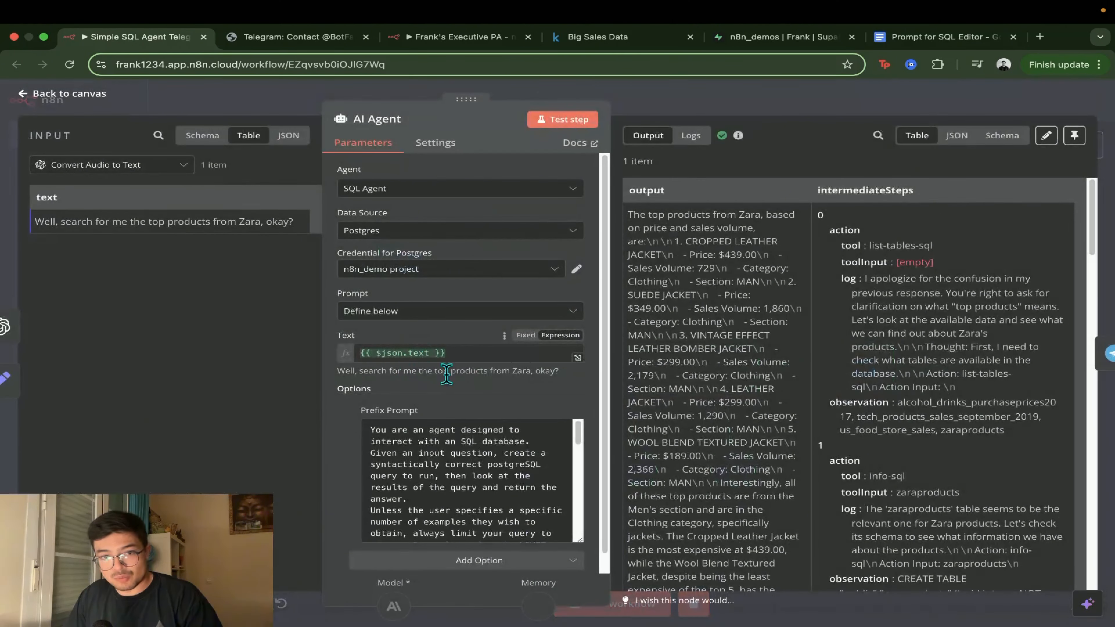
pyautogui.click(722, 111)
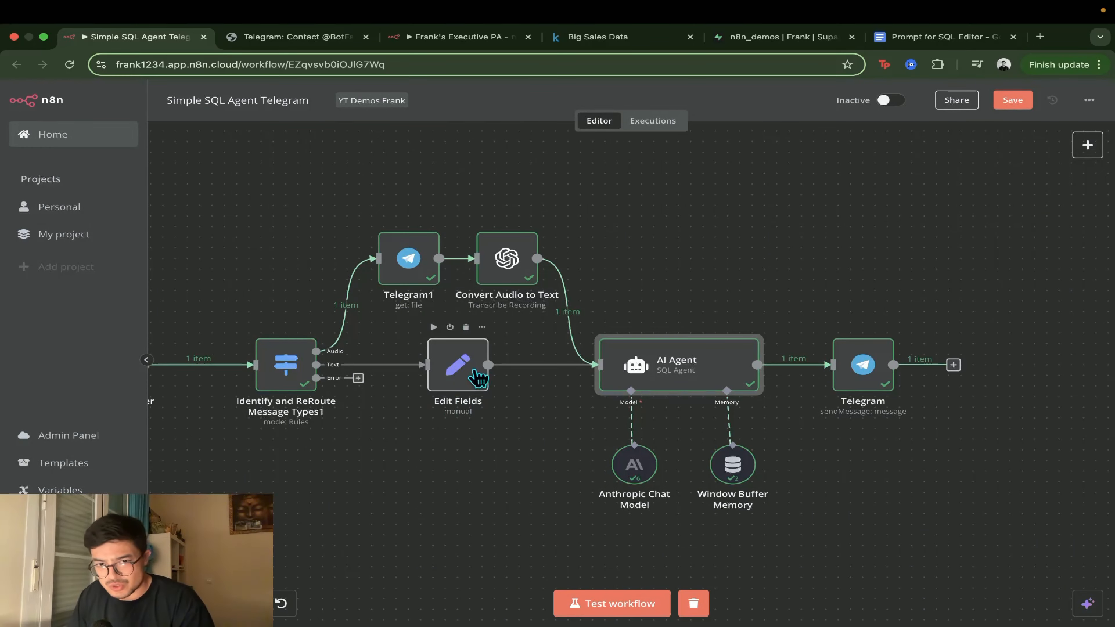
pyautogui.hscroll(1, 876, 476)
pyautogui.scroll(1, 876, 476)
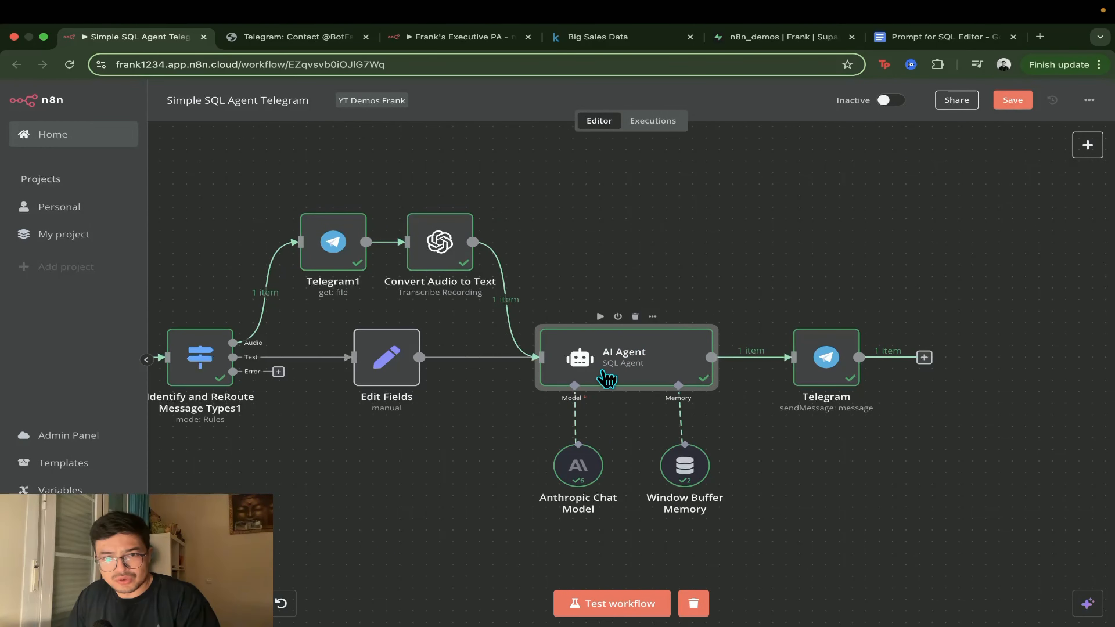
# - Review the agent types and the database source options offered in the AI Agent node
pyautogui.doubleClick(615, 377)
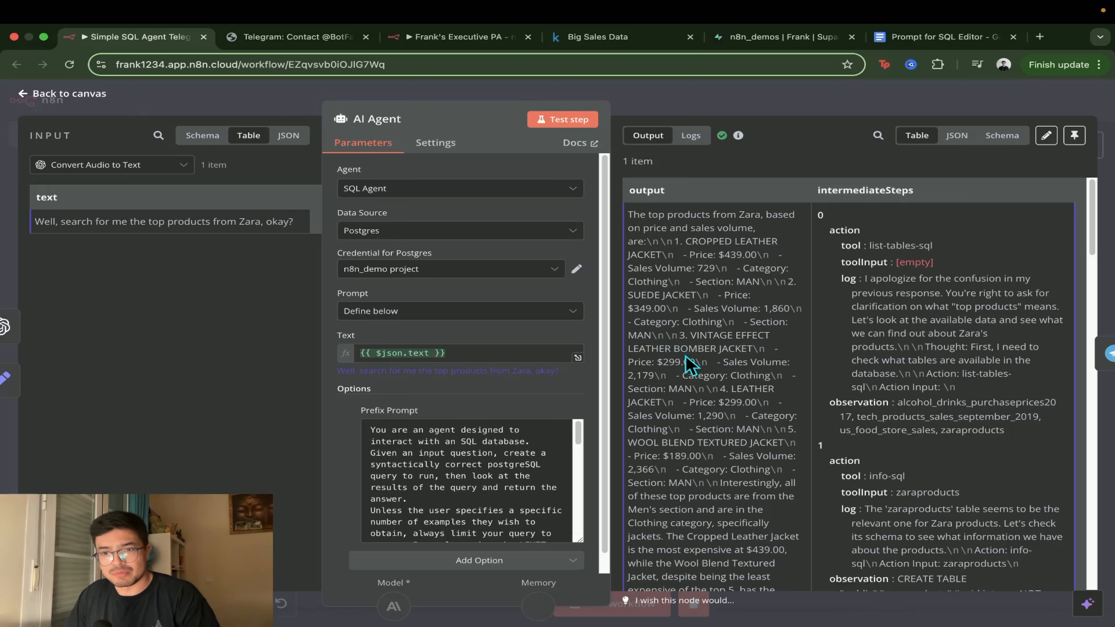
pyautogui.click(410, 189)
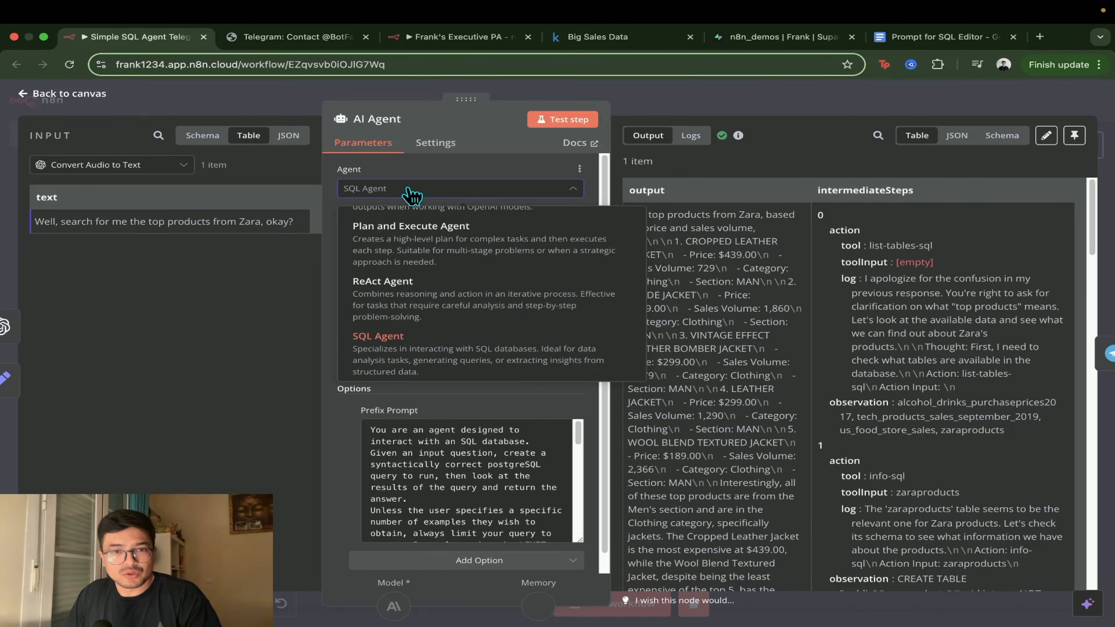
pyautogui.click(410, 189)
pyautogui.click(428, 231)
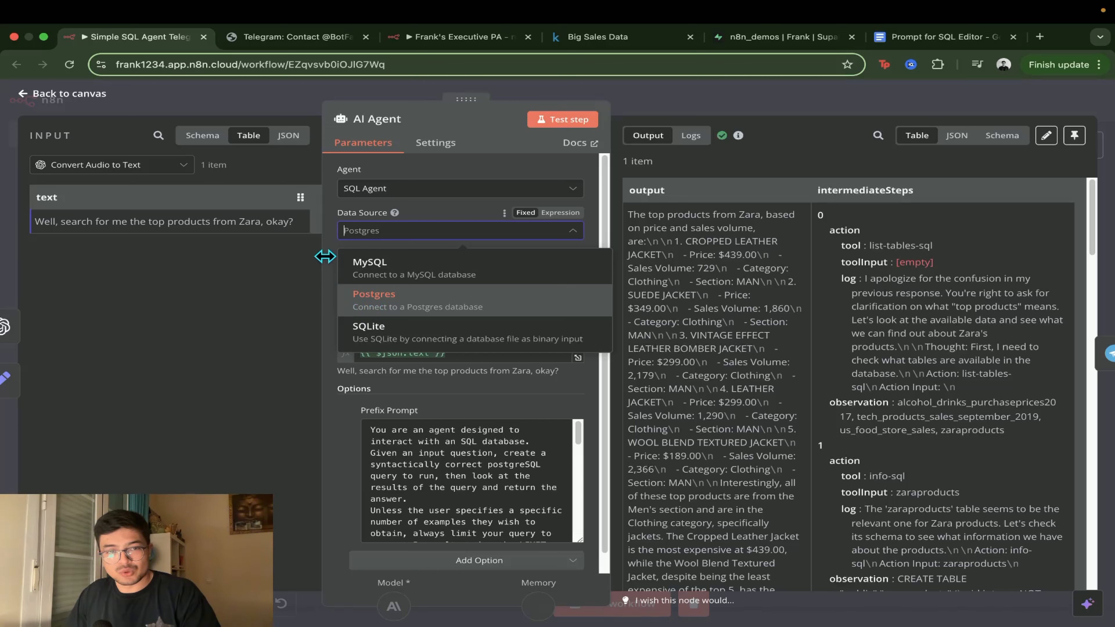
pyautogui.click(306, 285)
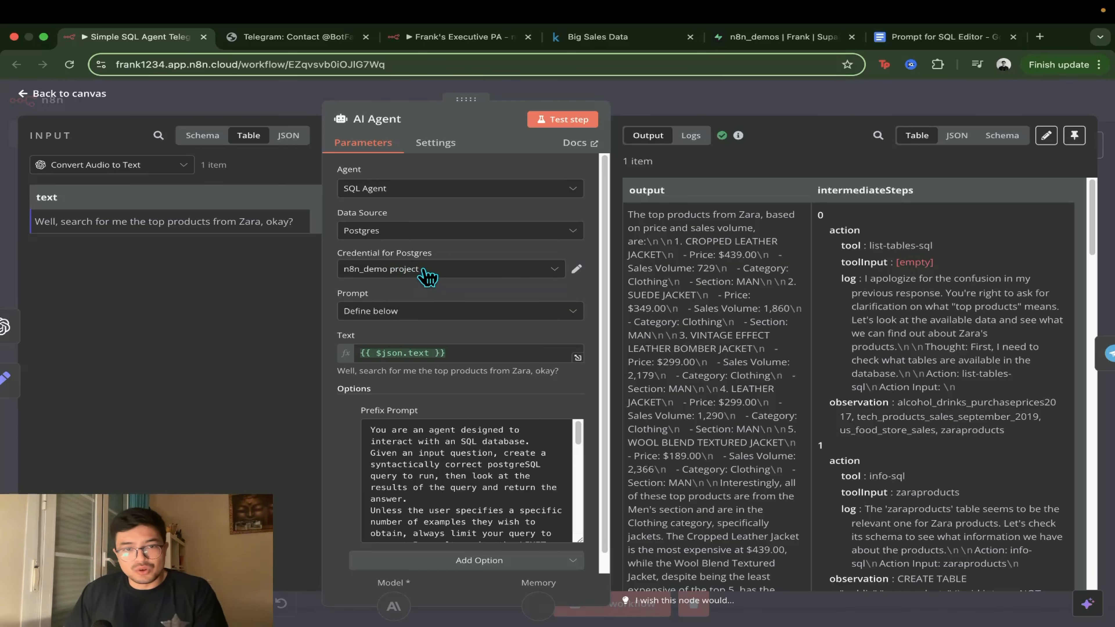
# - Open the n8n_demo project Postgres credential and check the available projects beside n8n_demos in Supabase
pyautogui.click(577, 270)
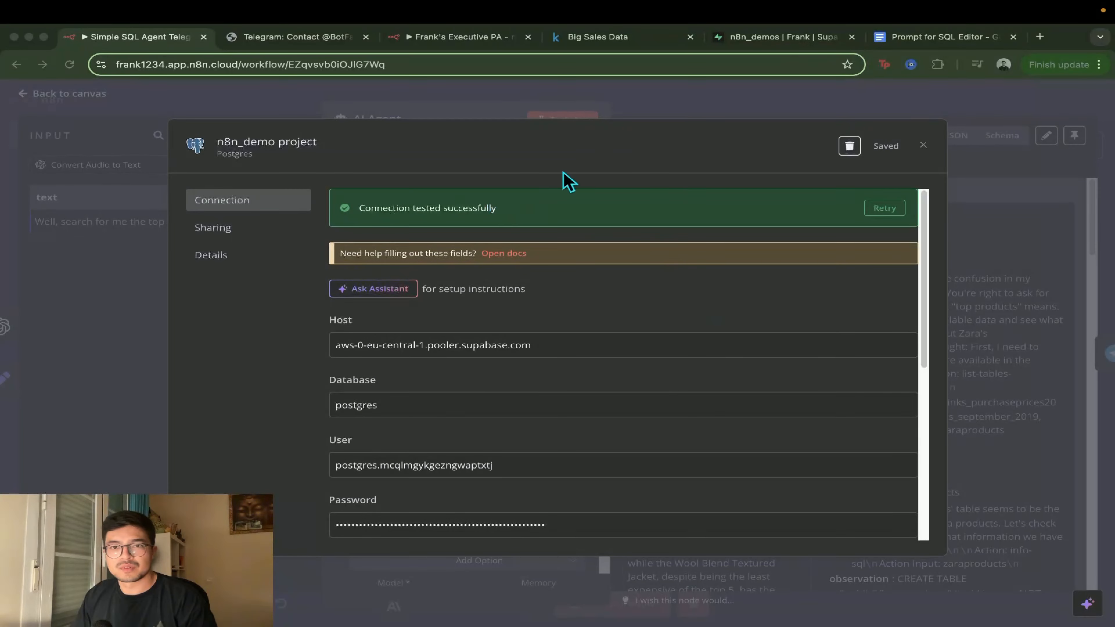
pyautogui.click(767, 37)
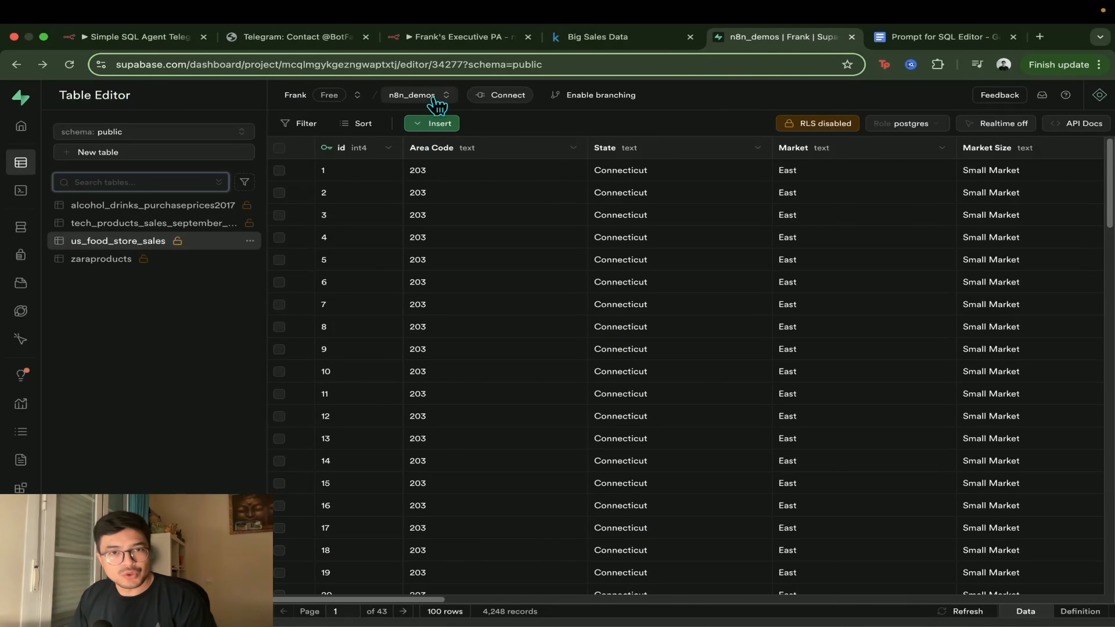
pyautogui.click(415, 95)
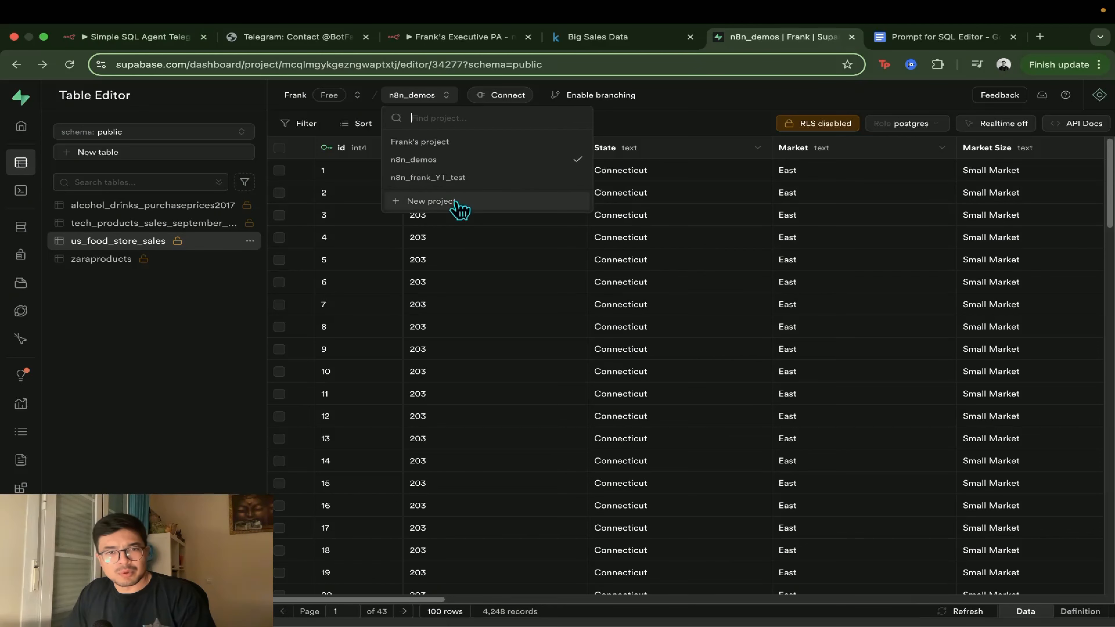
pyautogui.click(192, 319)
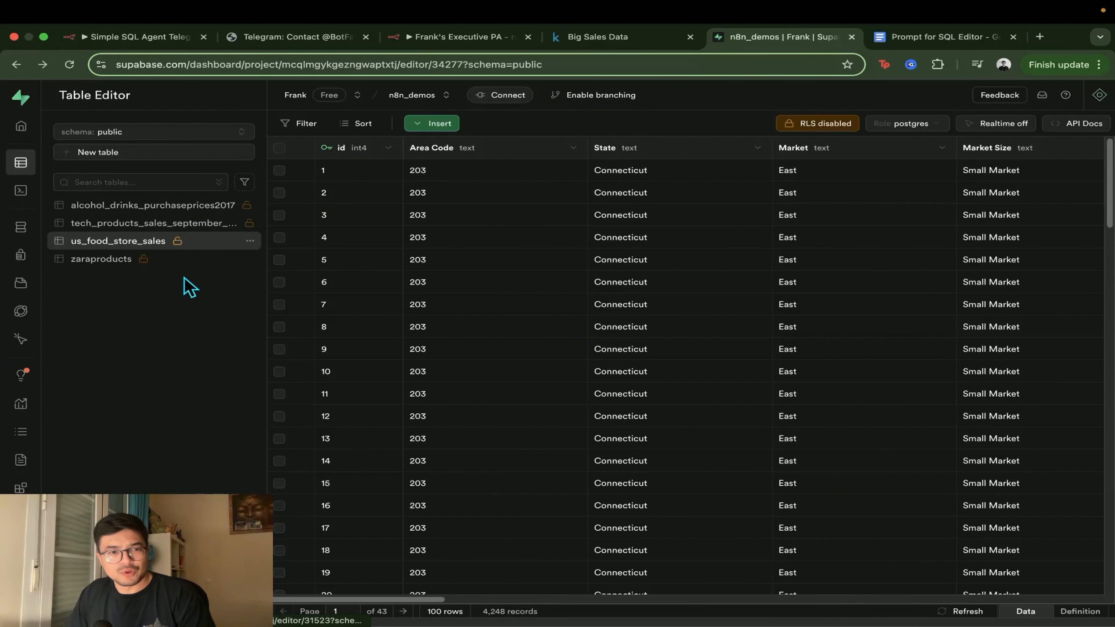
# - Review the Postgres credential fields and expand the Transaction pooler parameters in the n8n_demos connection details
pyautogui.click(171, 44)
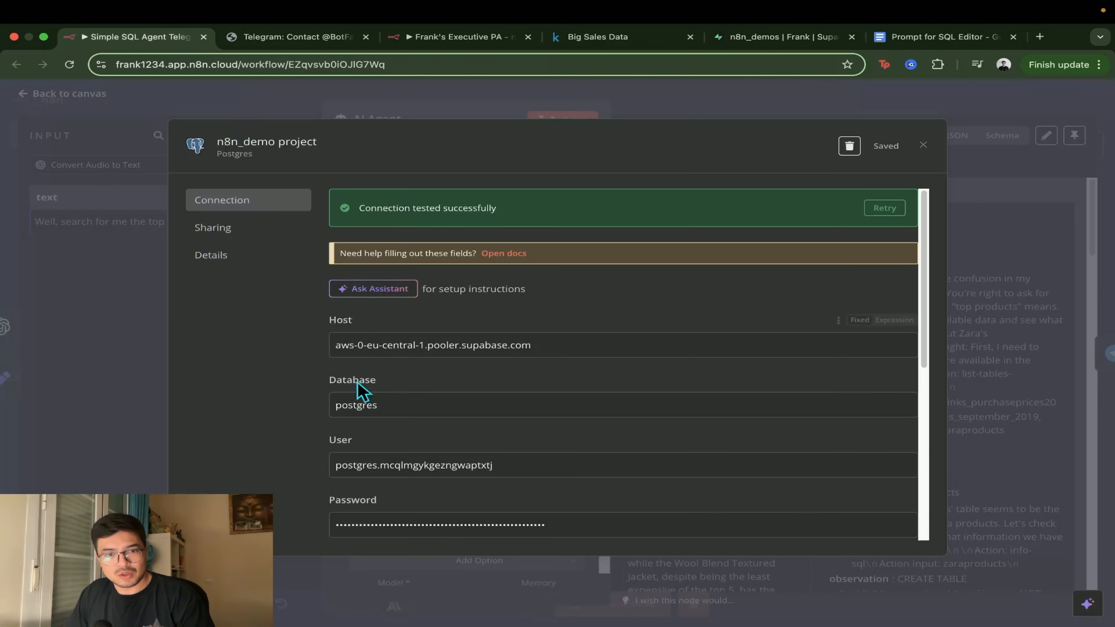
pyautogui.scroll(-2, 361, 391)
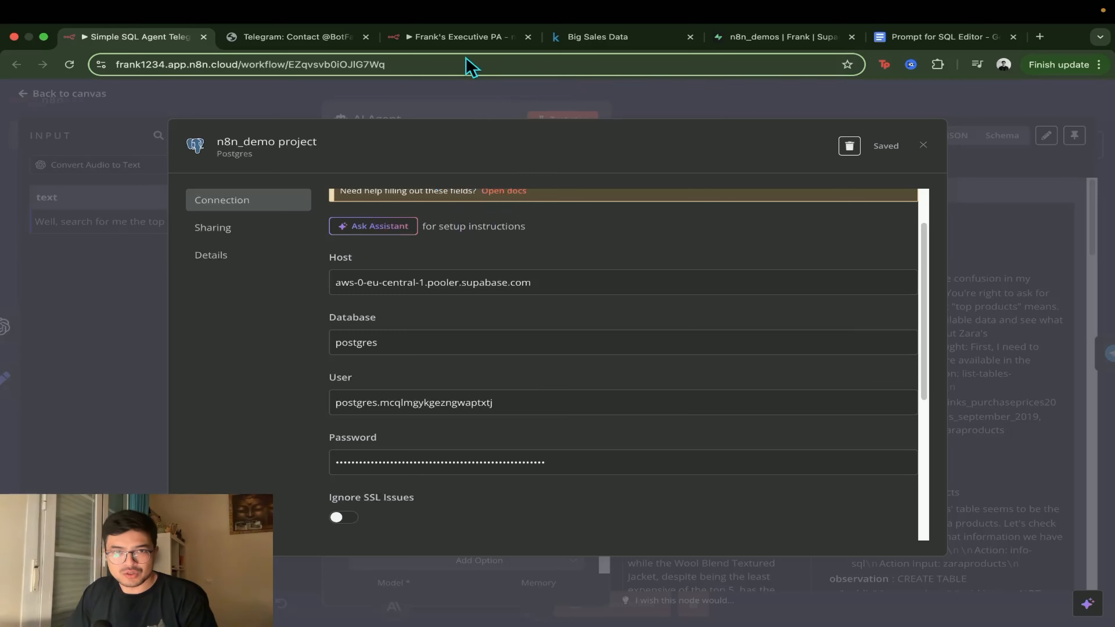
pyautogui.click(753, 39)
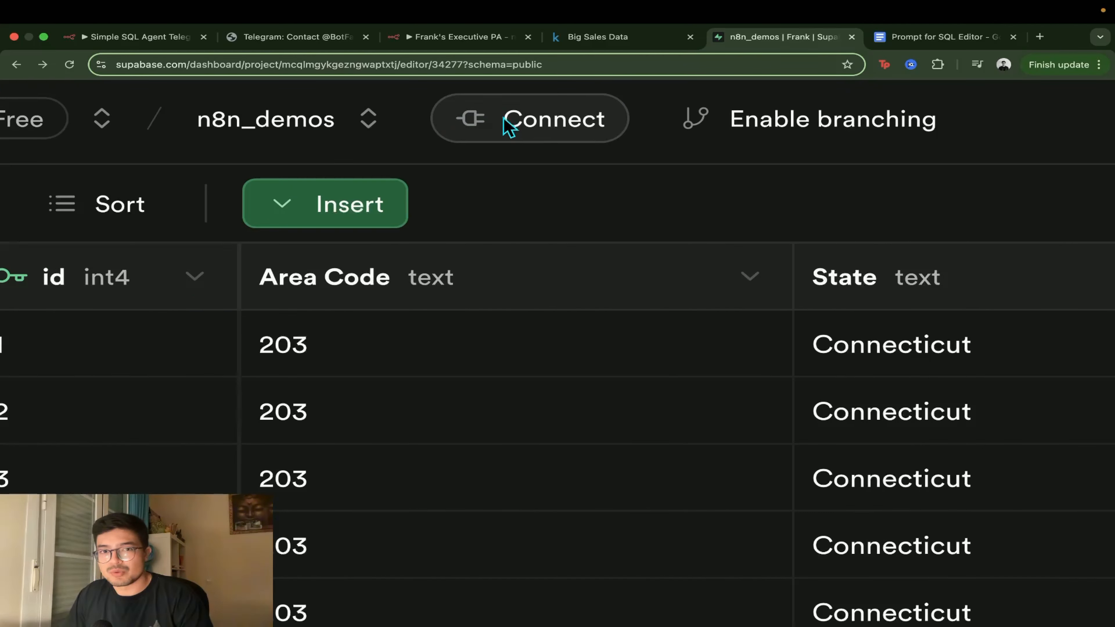
pyautogui.click(522, 127)
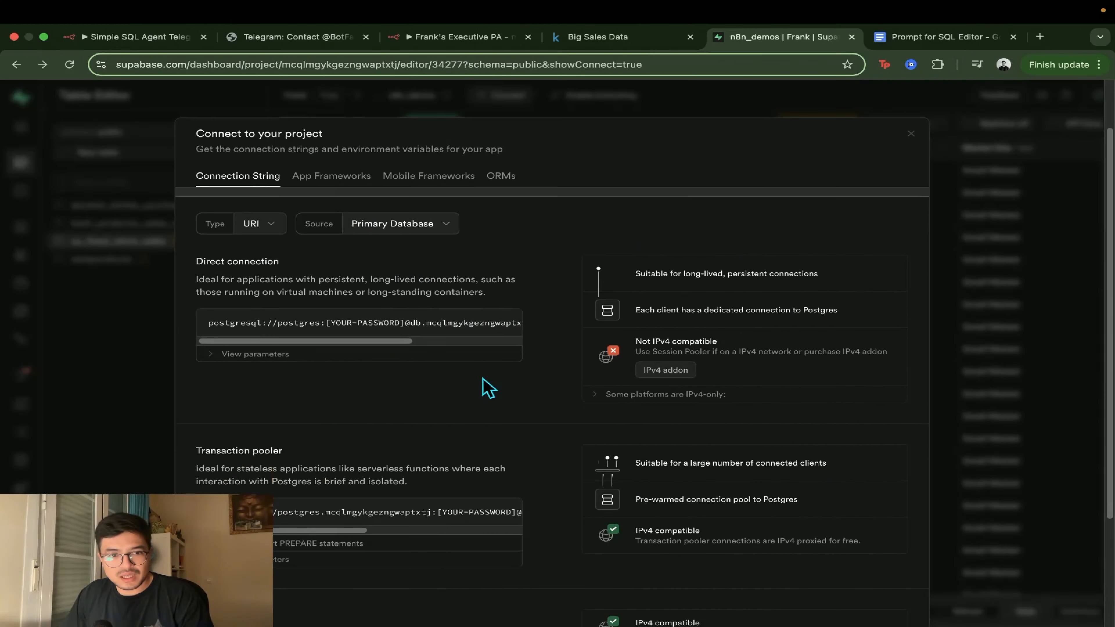
pyautogui.scroll(-5, 572, 364)
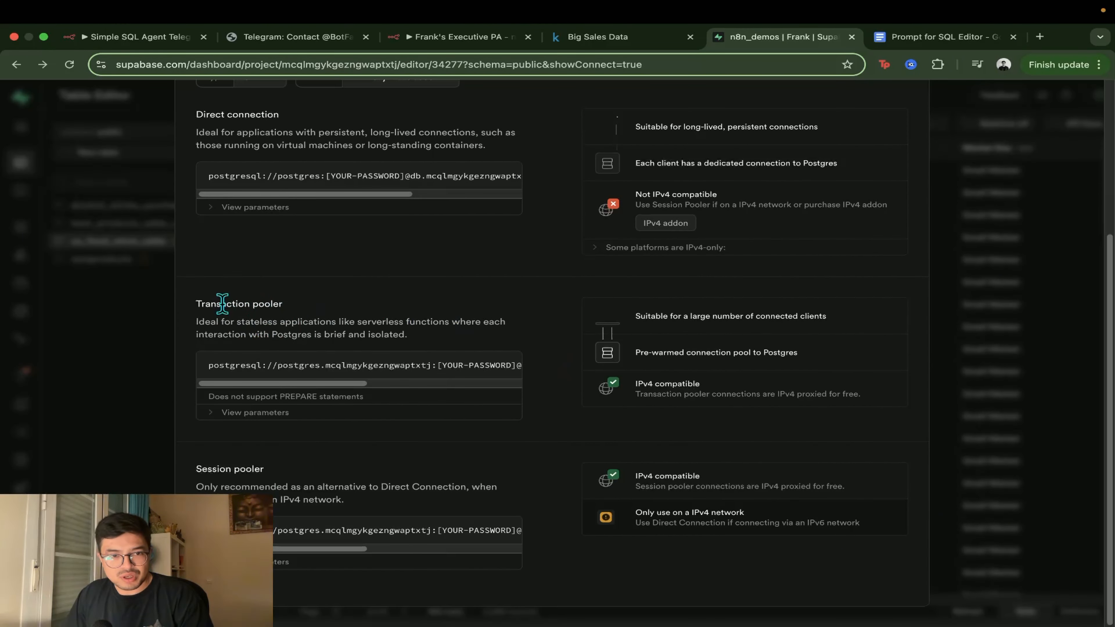
pyautogui.click(272, 414)
pyautogui.scroll(-2, 246, 391)
pyautogui.scroll(5, 226, 356)
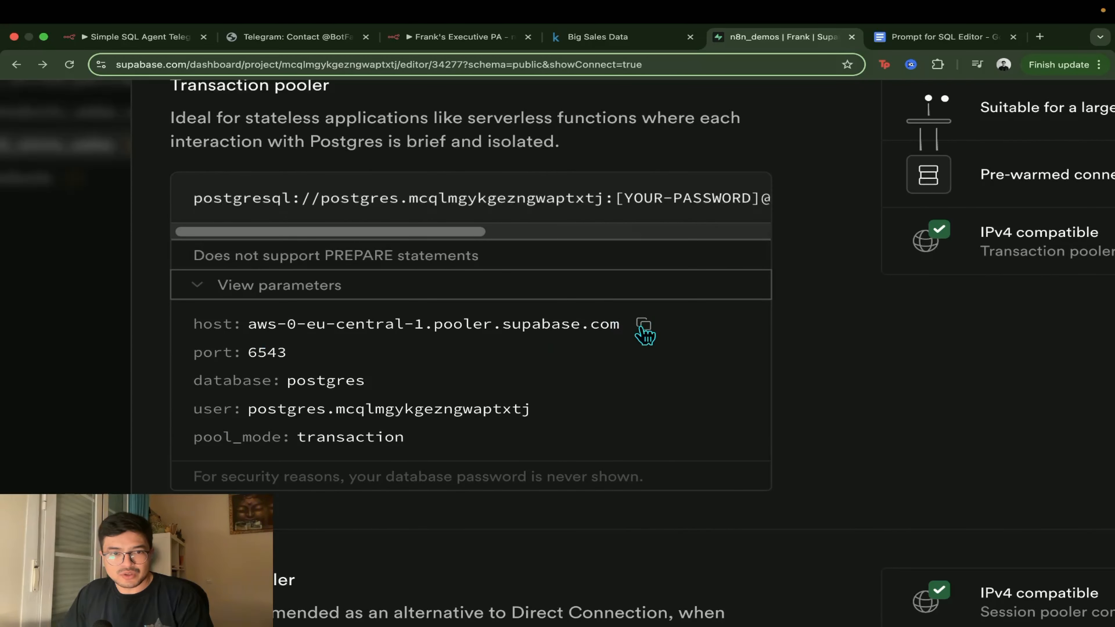
# - Place the Supabase tab beside the workflow tab and compare the credential's host, port and database with the pooler parameters
pyautogui.press('super+1')
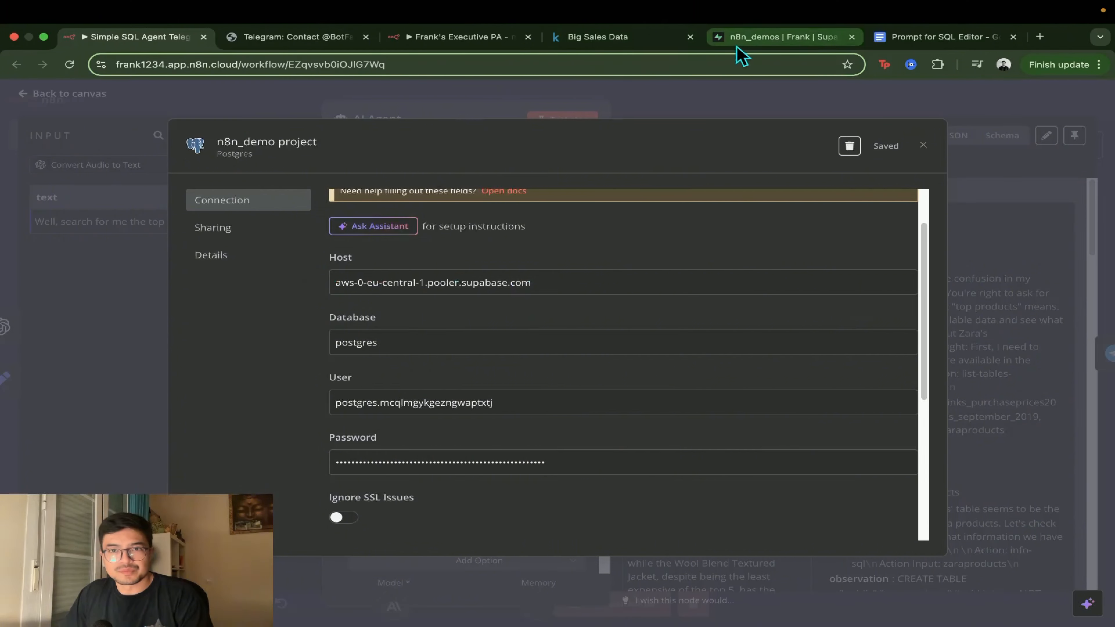
pyautogui.moveTo(742, 39); pyautogui.dragTo(303, 37)
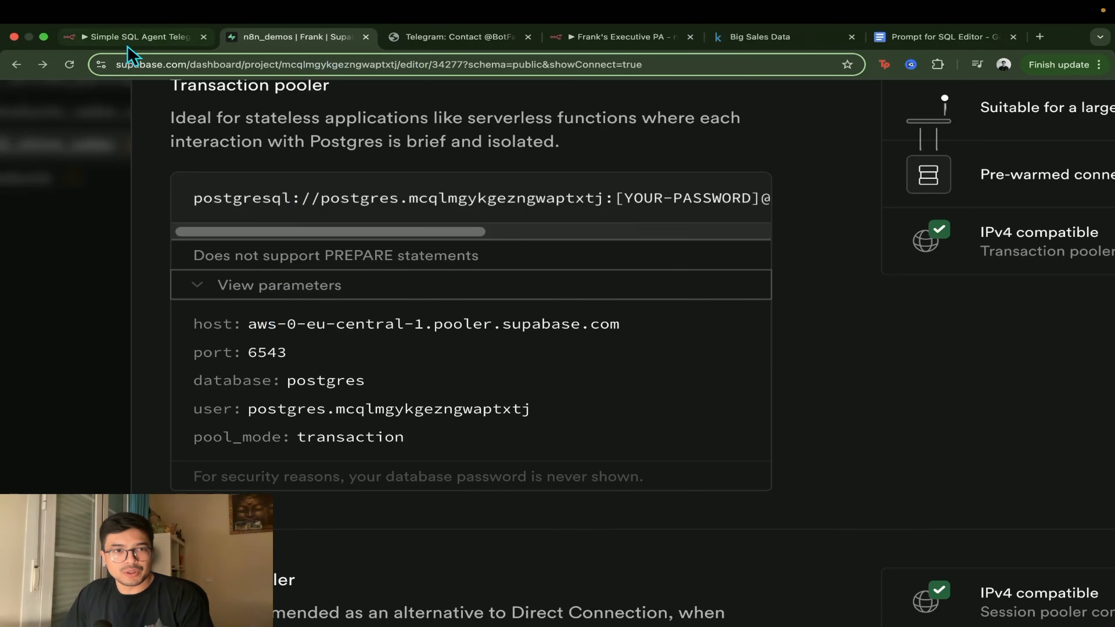
pyautogui.click(134, 39)
pyautogui.scroll(-3, 378, 388)
pyautogui.scroll(-3, 378, 389)
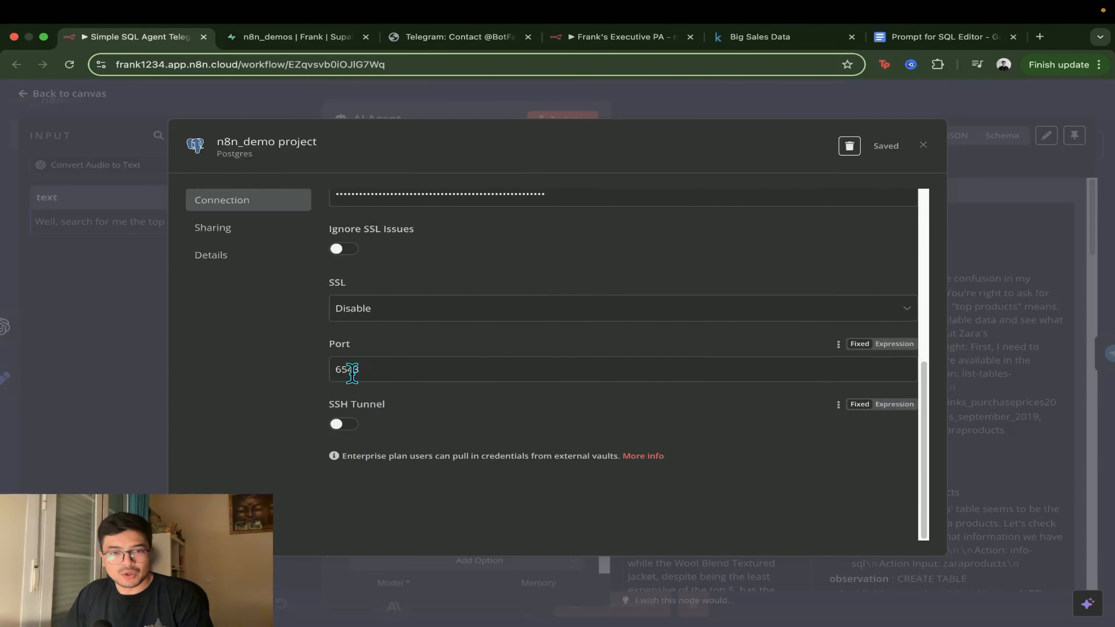
pyautogui.hotkey('ctrl', 'Tab')
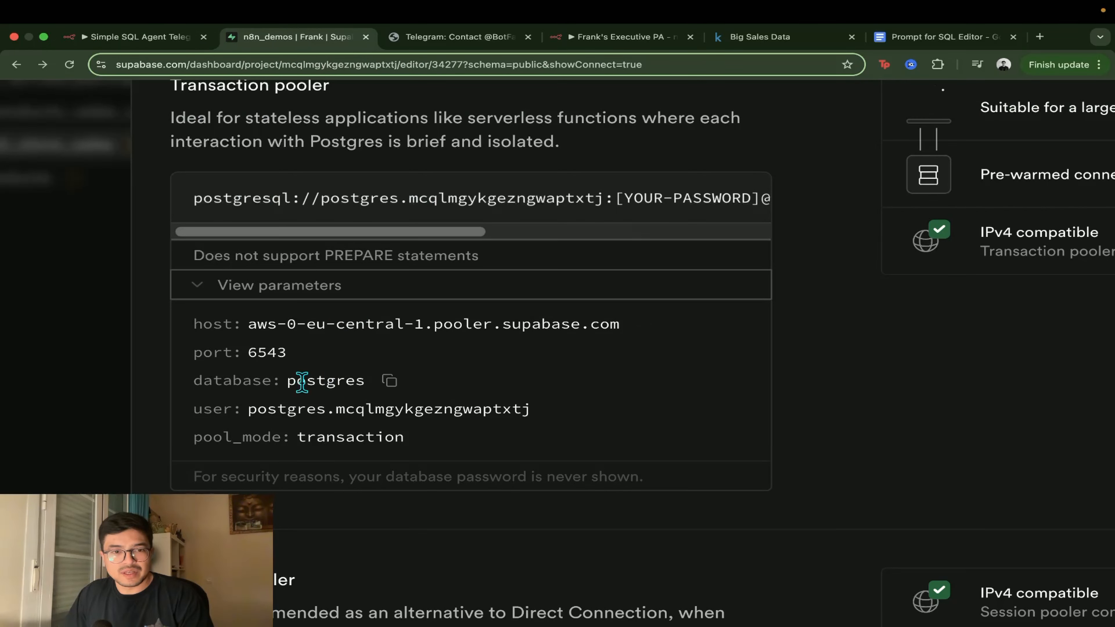
pyautogui.click(146, 43)
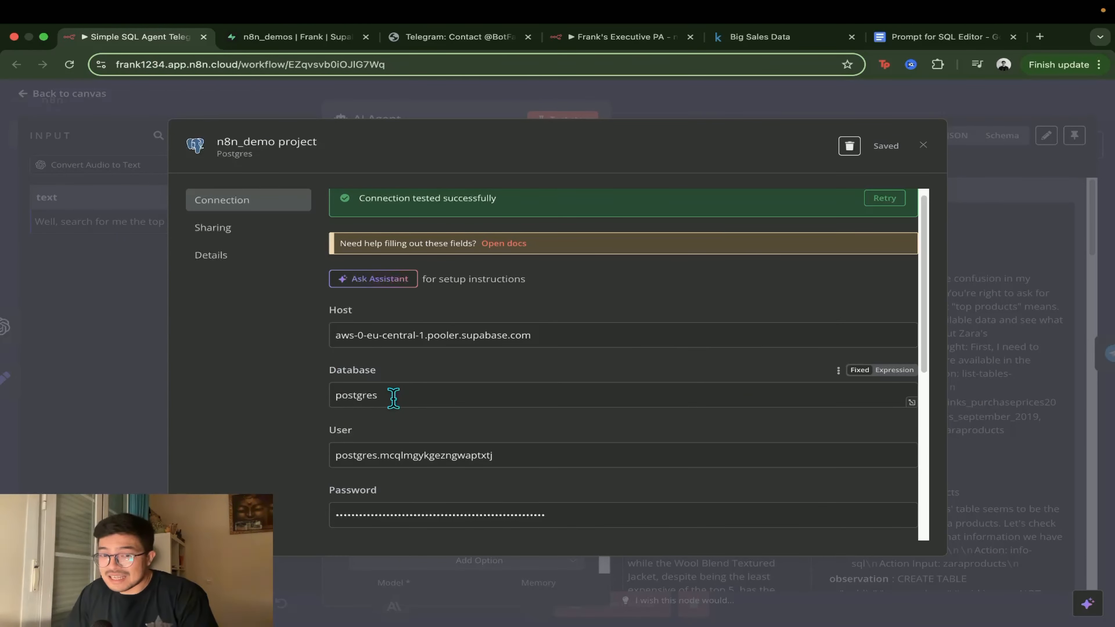
pyautogui.scroll(1, 408, 415)
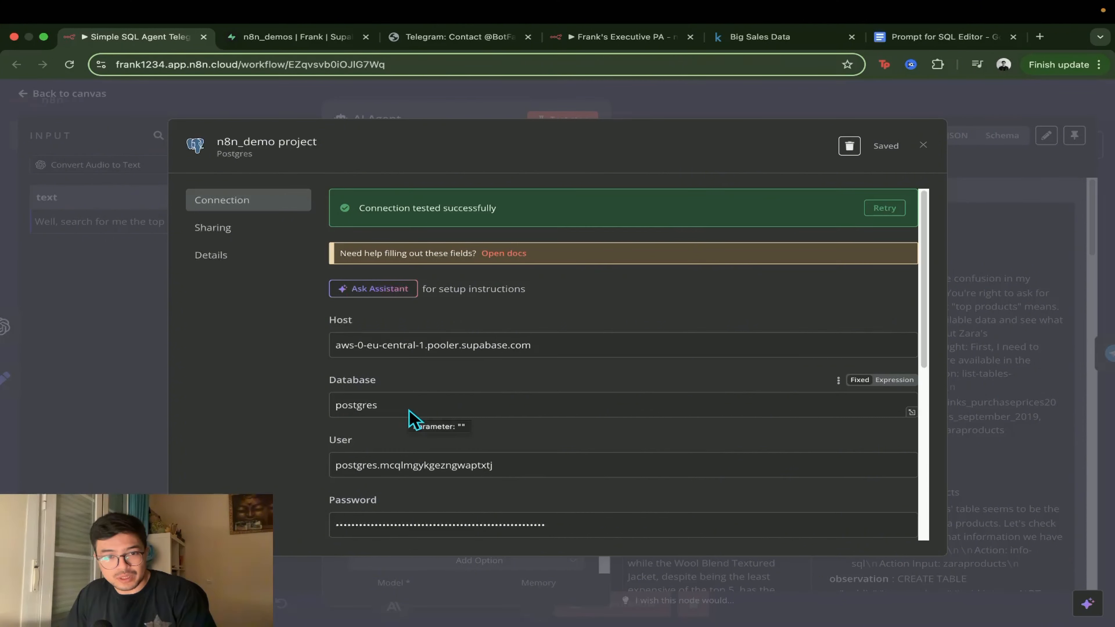
pyautogui.scroll(-2, 428, 443)
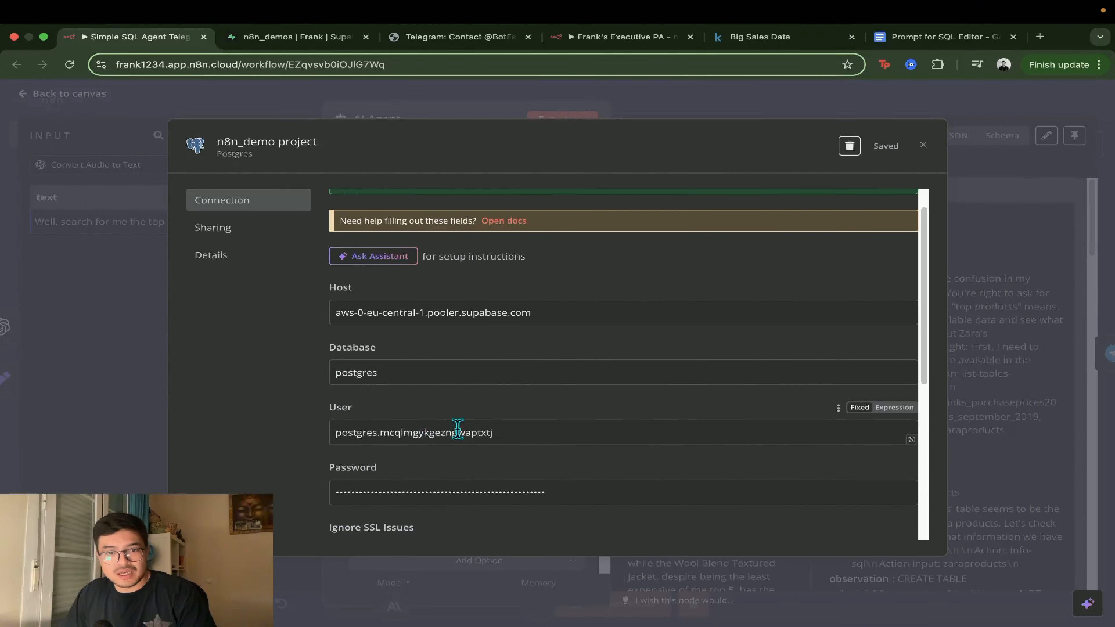
# - Compare the credential's user with the pooler parameters, check its password, SSL and port fields, and close the credential
pyautogui.click(303, 37)
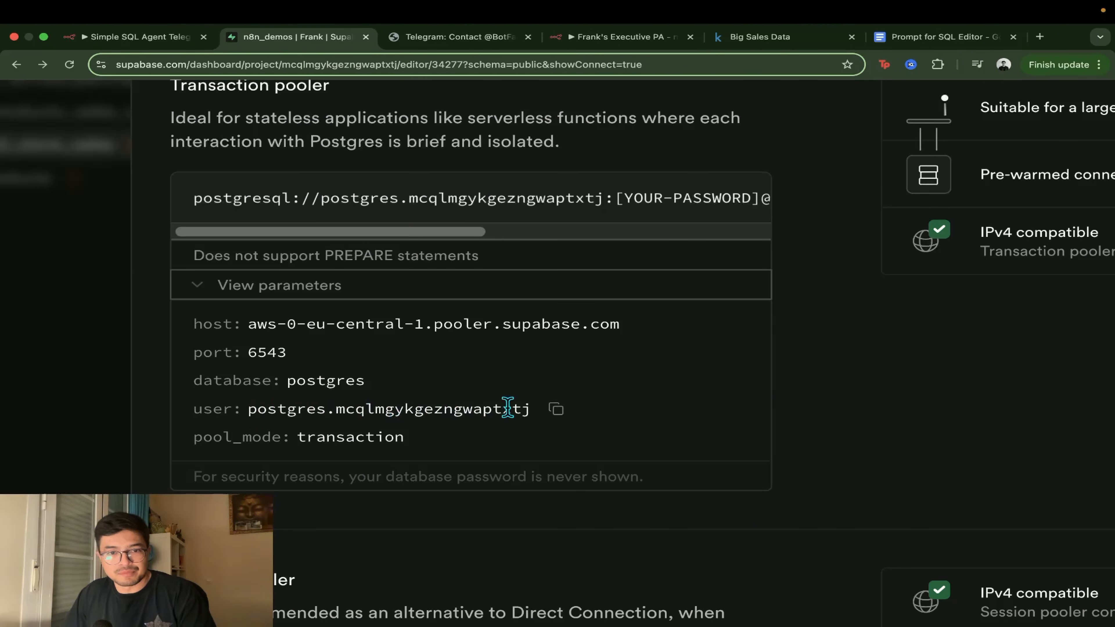
pyautogui.hotkey('ctrl', 'shift', 'Tab')
pyautogui.scroll(-2, 439, 465)
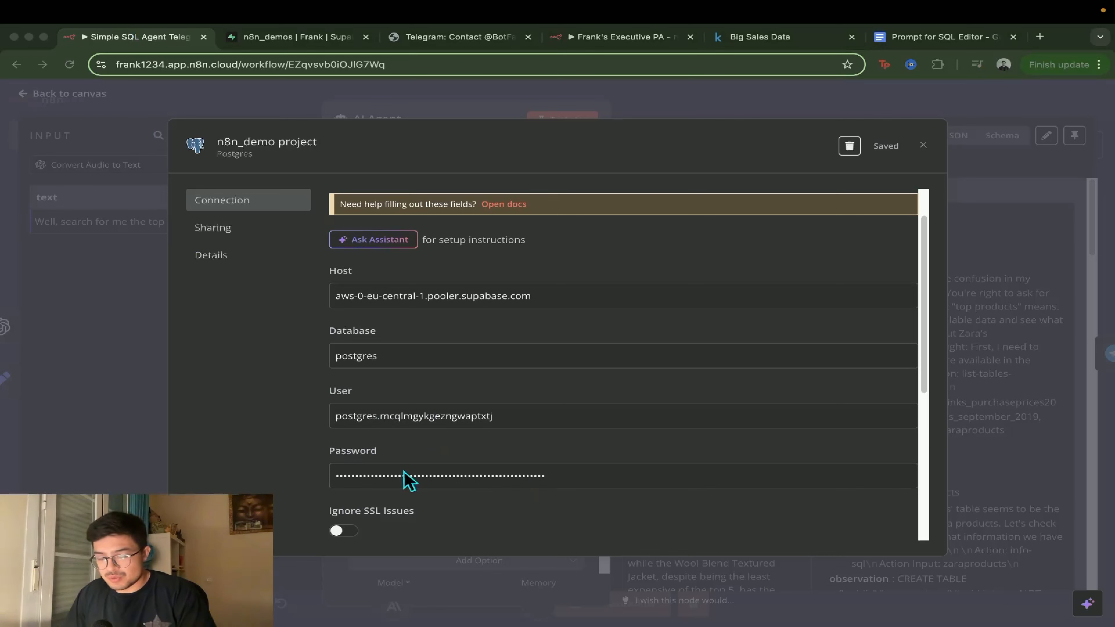
pyautogui.scroll(-1, 459, 497)
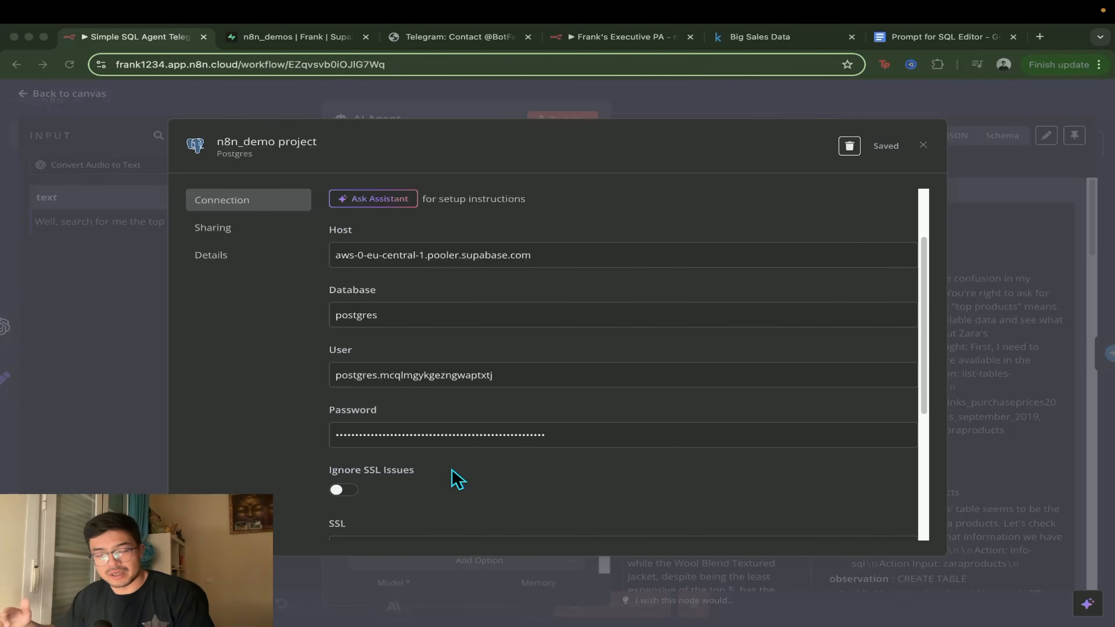
pyautogui.scroll(-3, 466, 474)
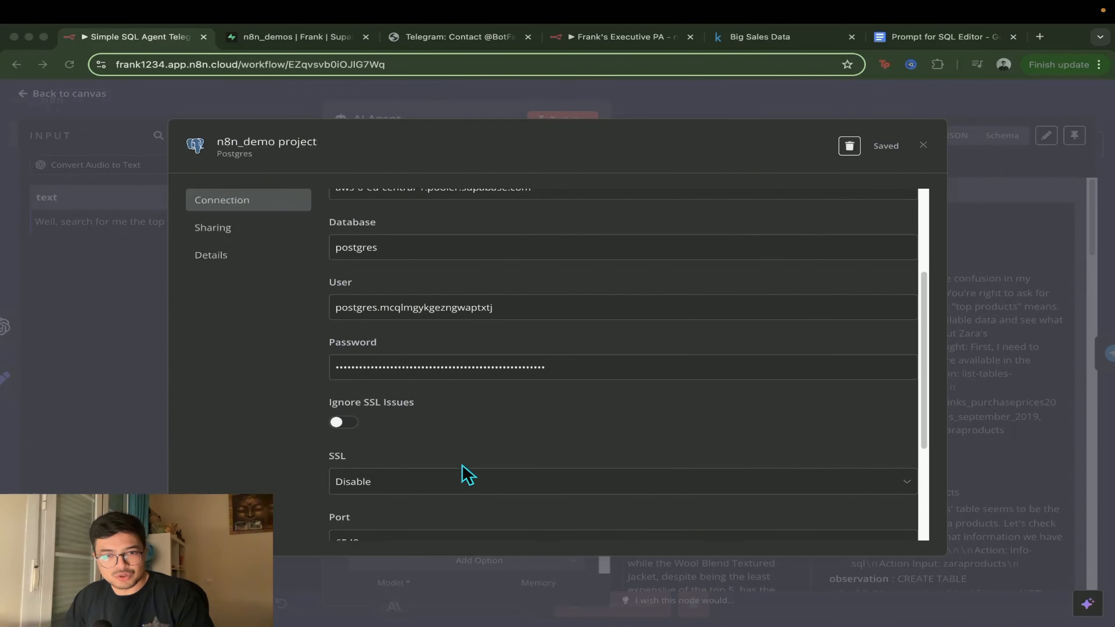
pyautogui.scroll(-2, 420, 448)
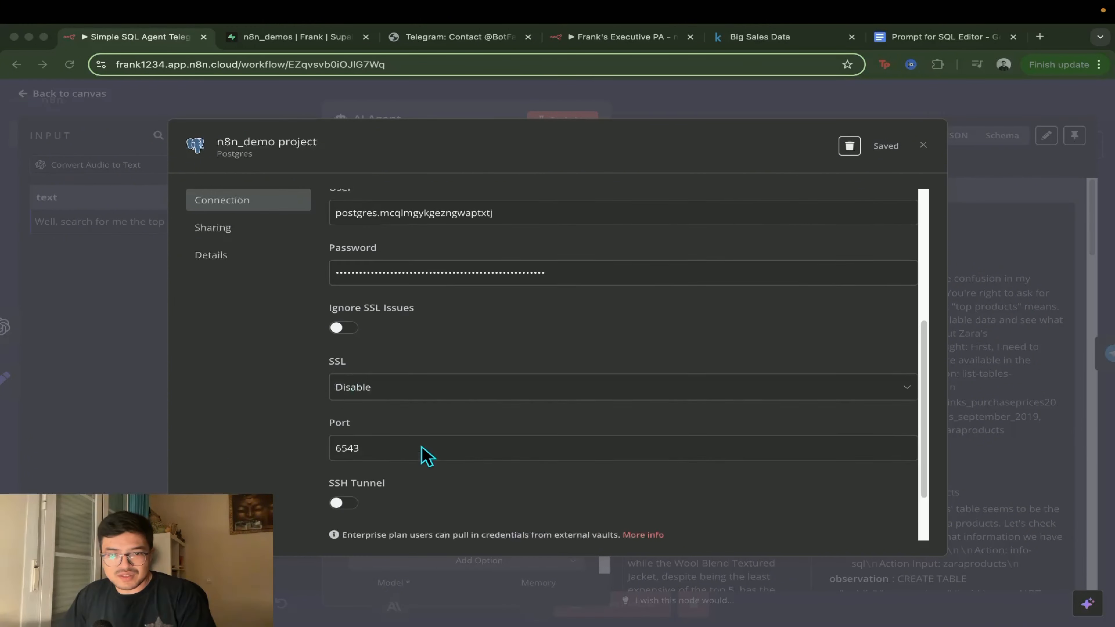
pyautogui.scroll(6, 615, 479)
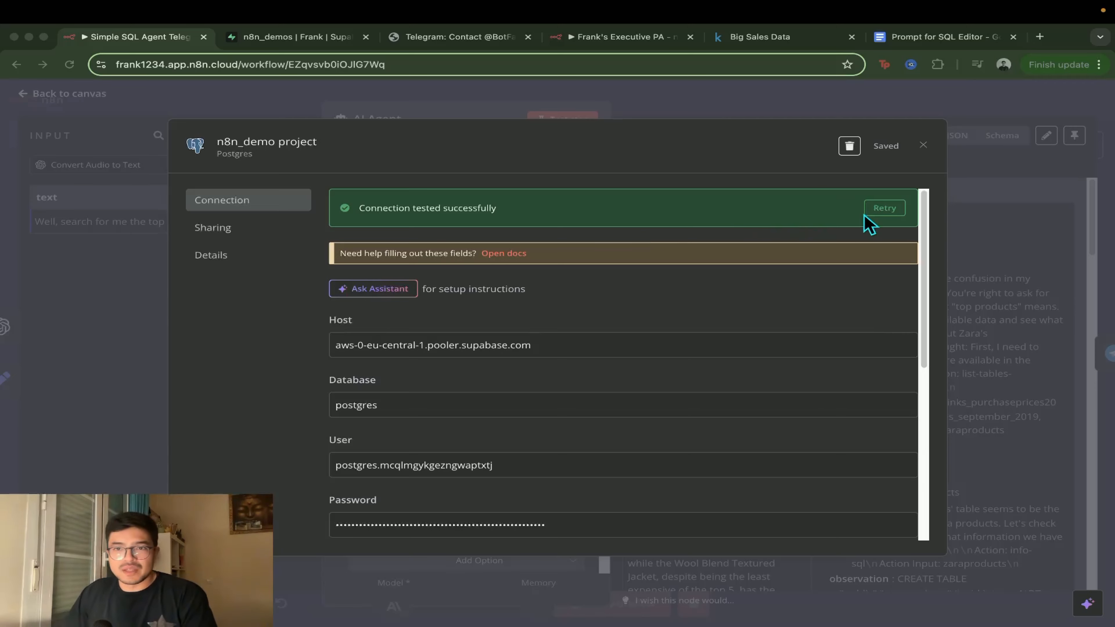
pyautogui.click(923, 146)
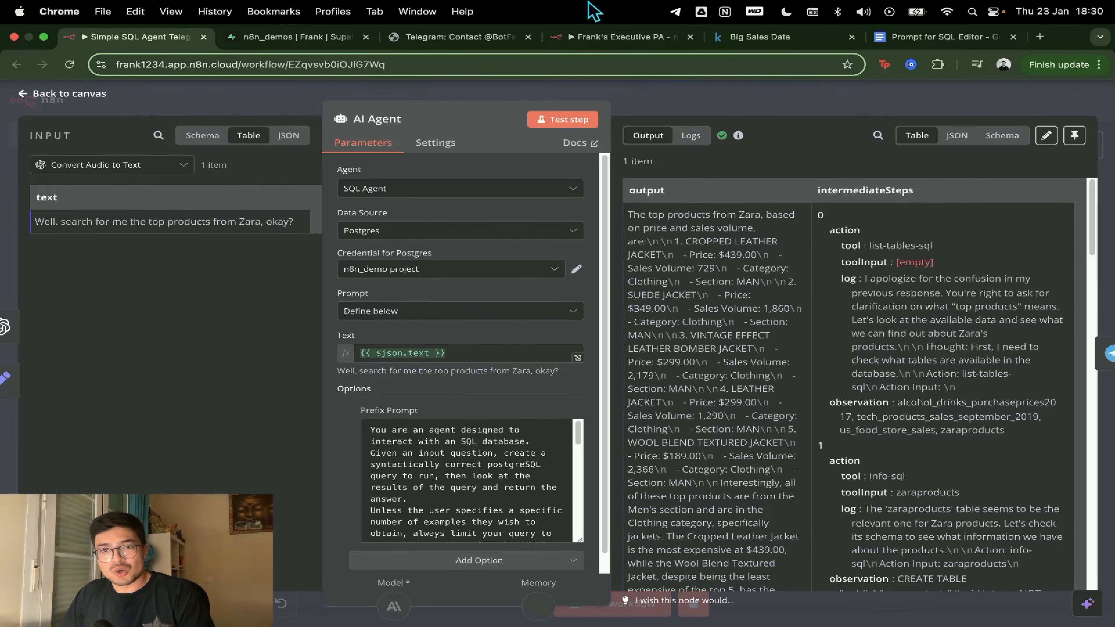
# - Close the n8n_demos connection details in Supabase and open a blank new-table form under the public schema
pyautogui.click(309, 46)
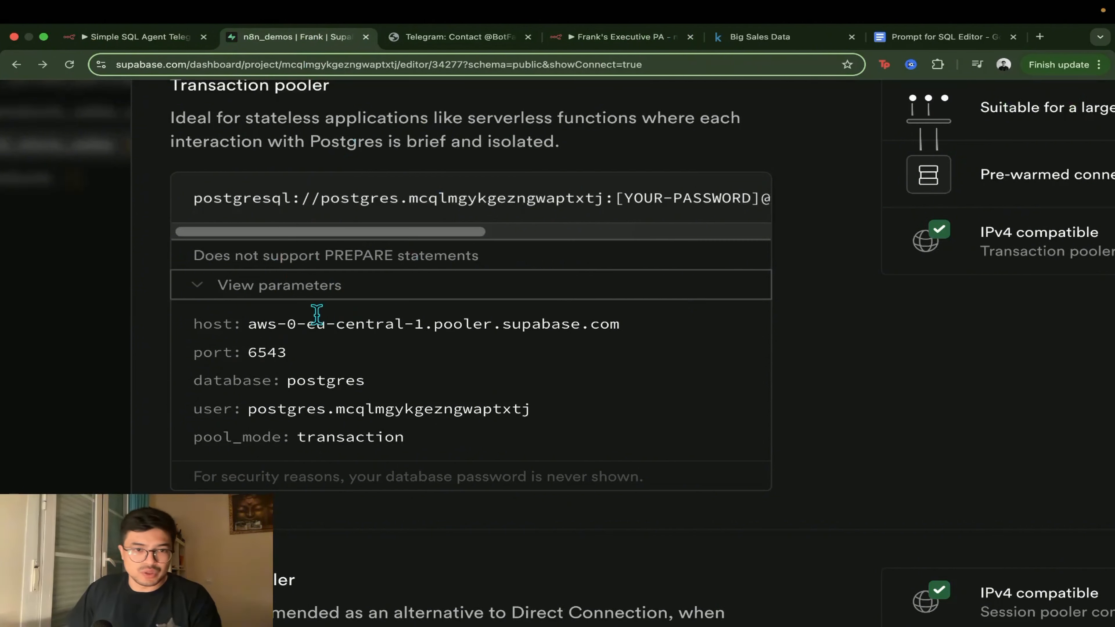
pyautogui.scroll(-5, 167, 317)
pyautogui.click(980, 296)
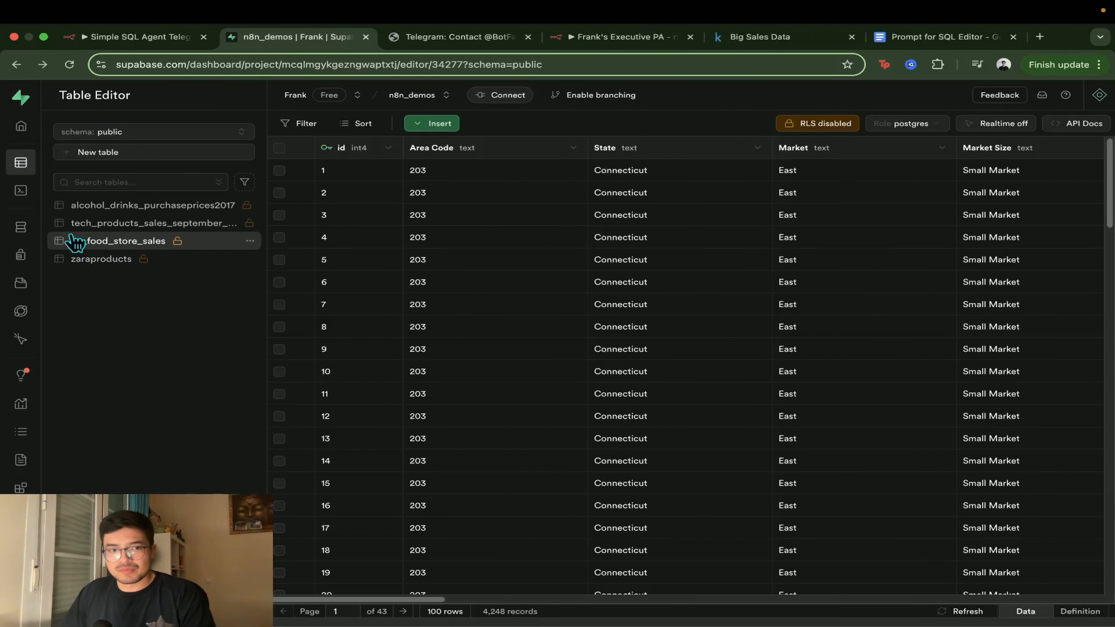
pyautogui.moveTo(13, 206)
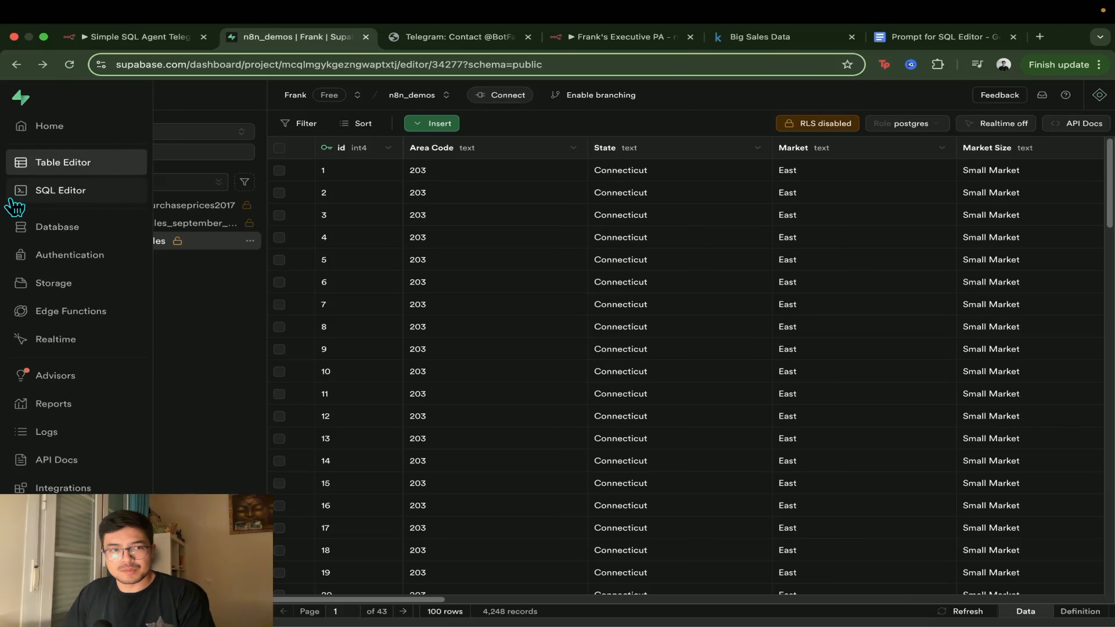
pyautogui.click(37, 198)
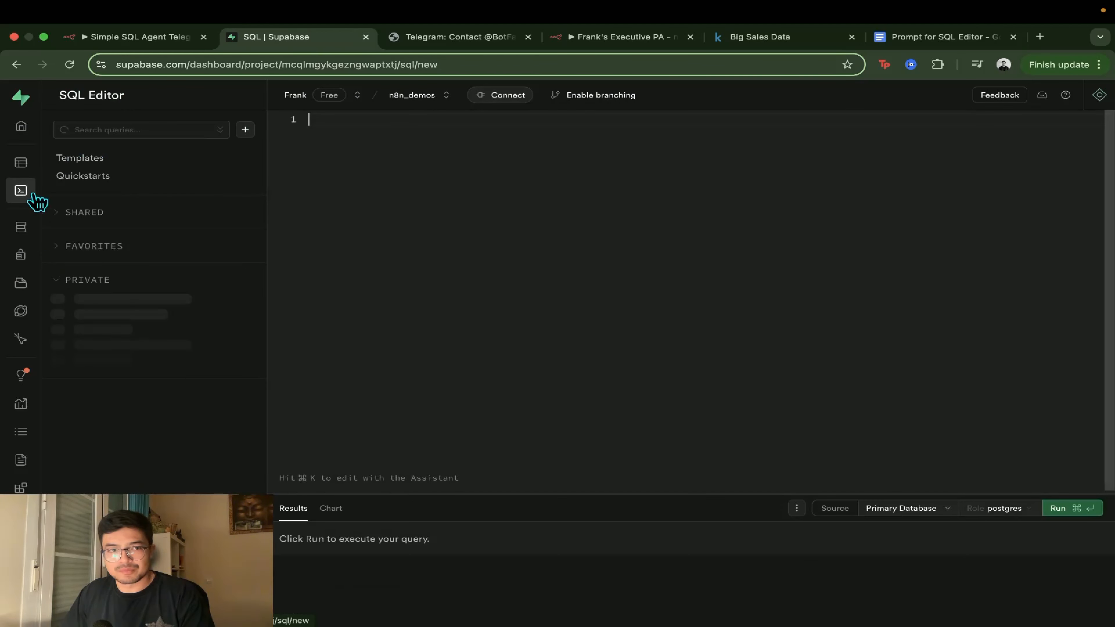
pyautogui.click(23, 171)
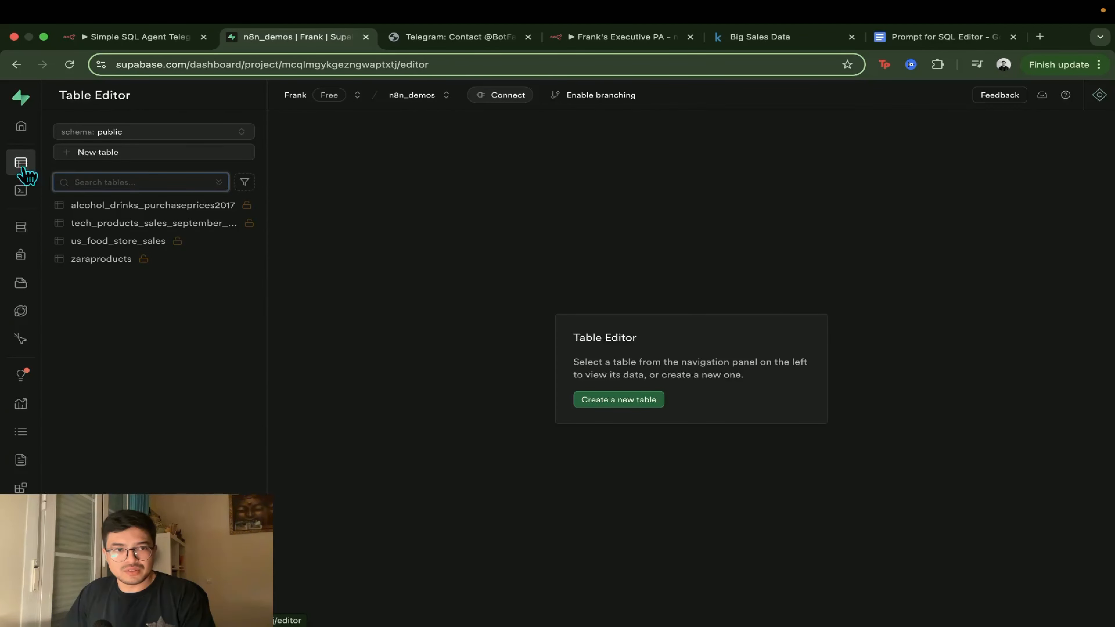
pyautogui.click(146, 157)
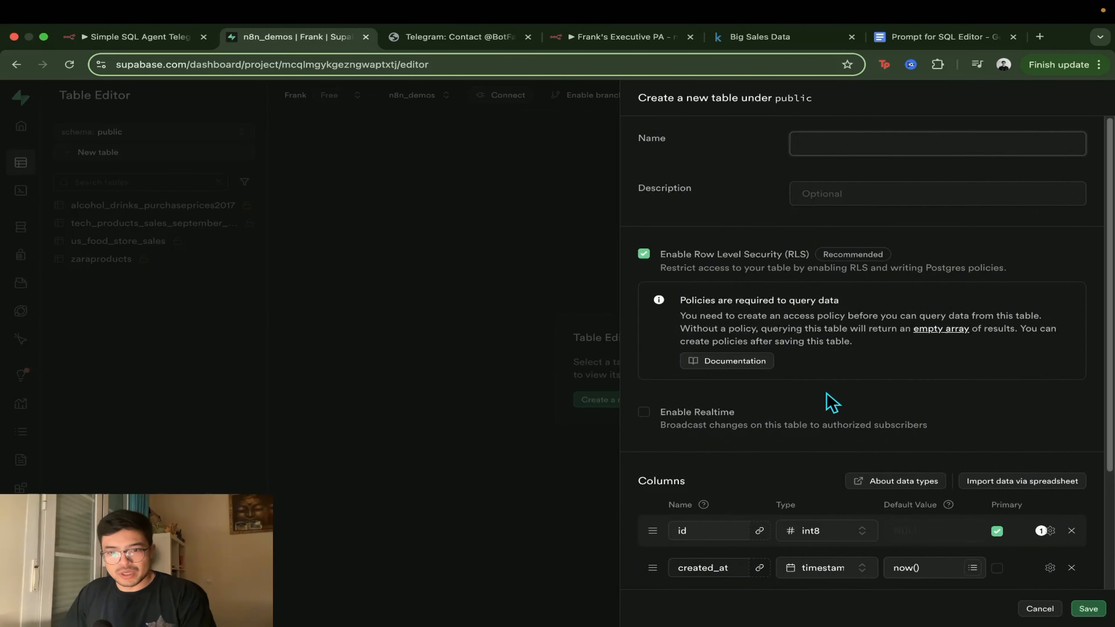
pyautogui.scroll(-4, 834, 404)
pyautogui.scroll(5, 808, 513)
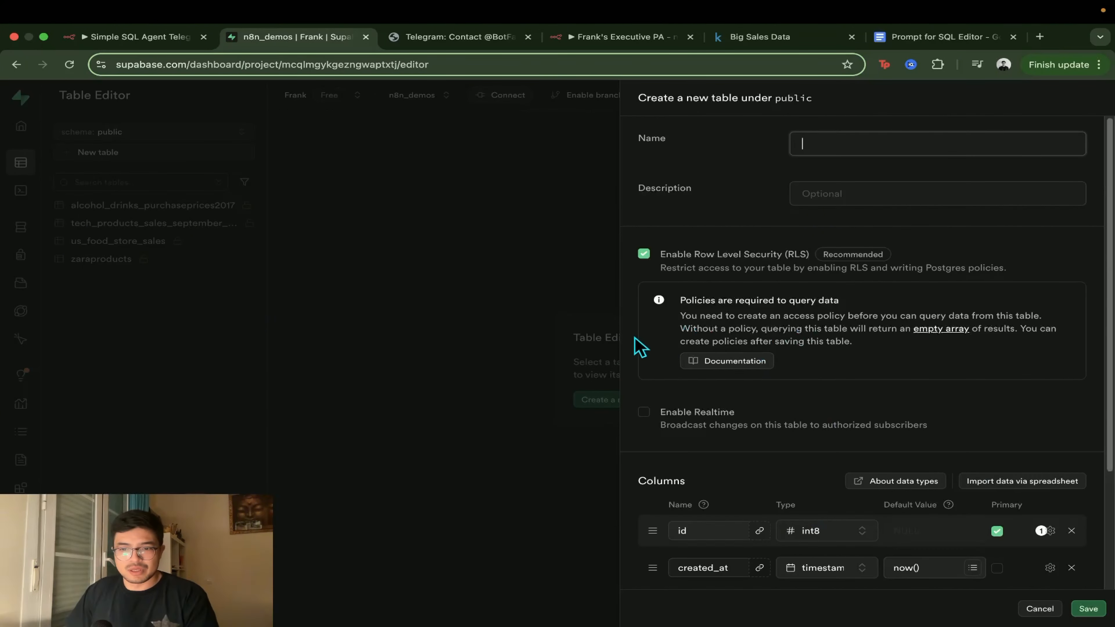
# - Close the new-table form and open a blank query in the SQL Editor
pyautogui.click(509, 336)
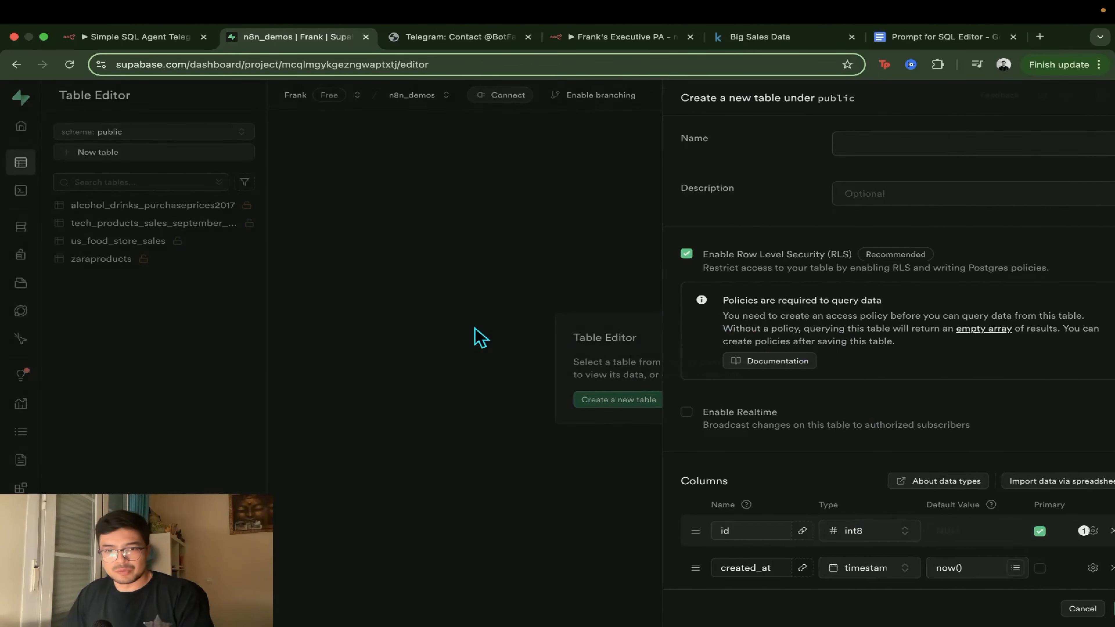
pyautogui.click(30, 191)
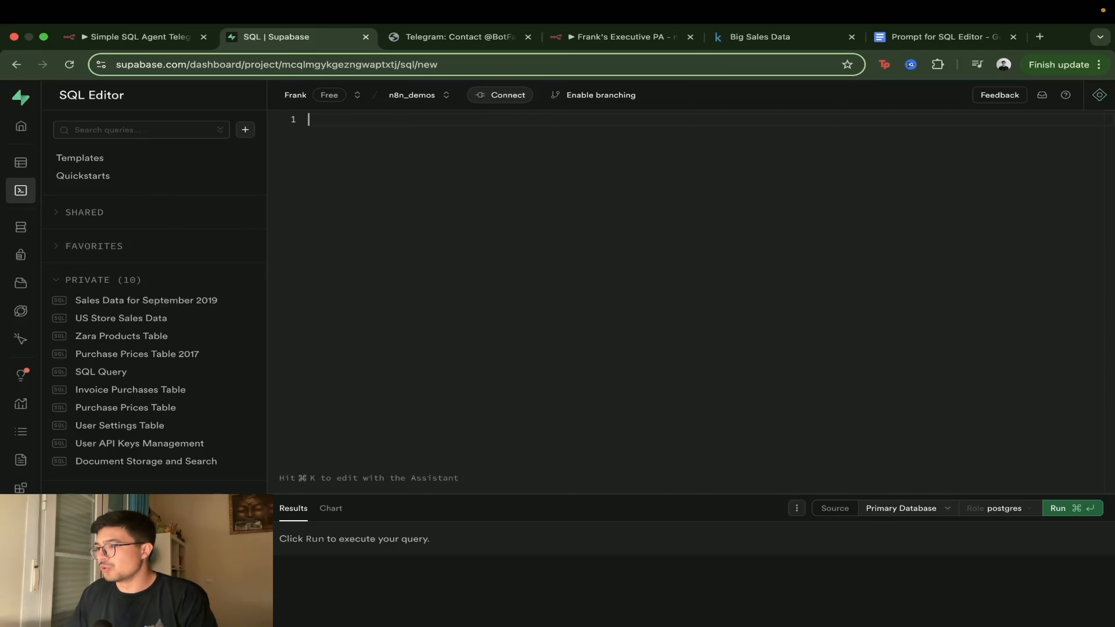
# - Place the ChatGPT tab between the workflow tab and the Supabase tab, and return to the blank query
pyautogui.moveTo(797, 234); pyautogui.dragTo(259, 46)
pyautogui.click(132, 40)
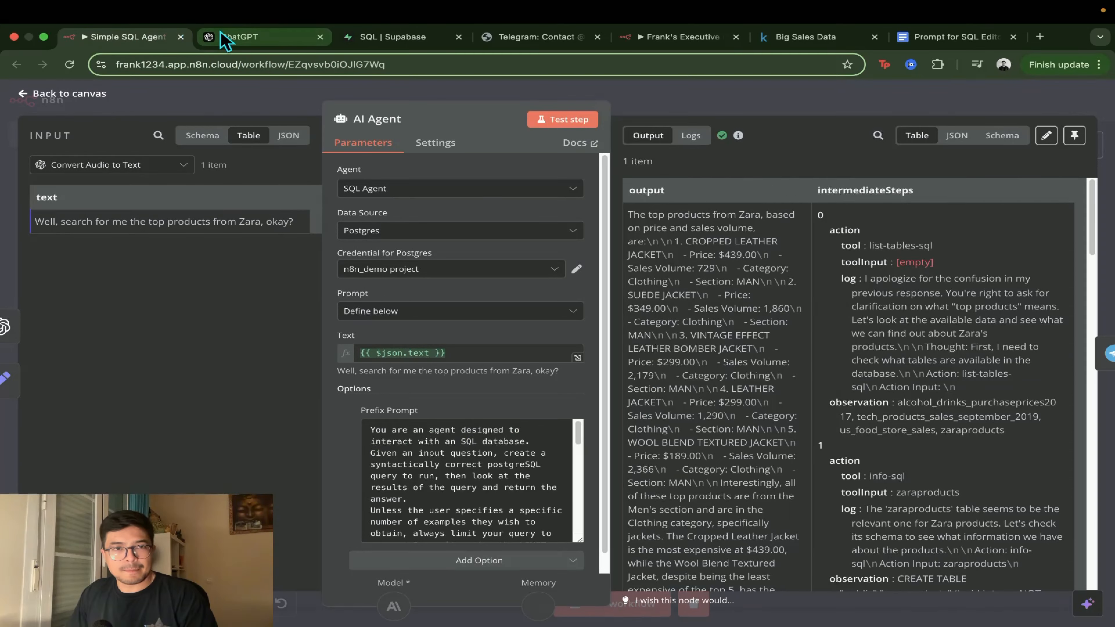
pyautogui.click(232, 38)
pyautogui.click(377, 40)
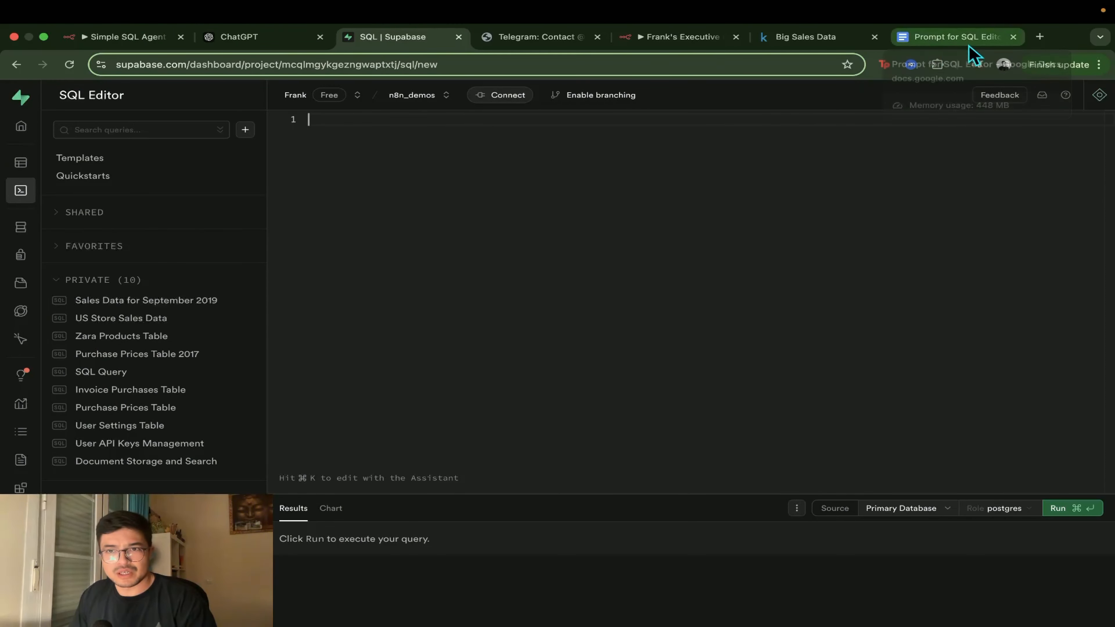
# - Copy the full SQL generator prompt text from the Prompt for SQL Editor document and return to Supabase
pyautogui.click(950, 39)
pyautogui.moveTo(407, 540); pyautogui.dragTo(337, 239)
pyautogui.hotkey('ctrl', 'c')
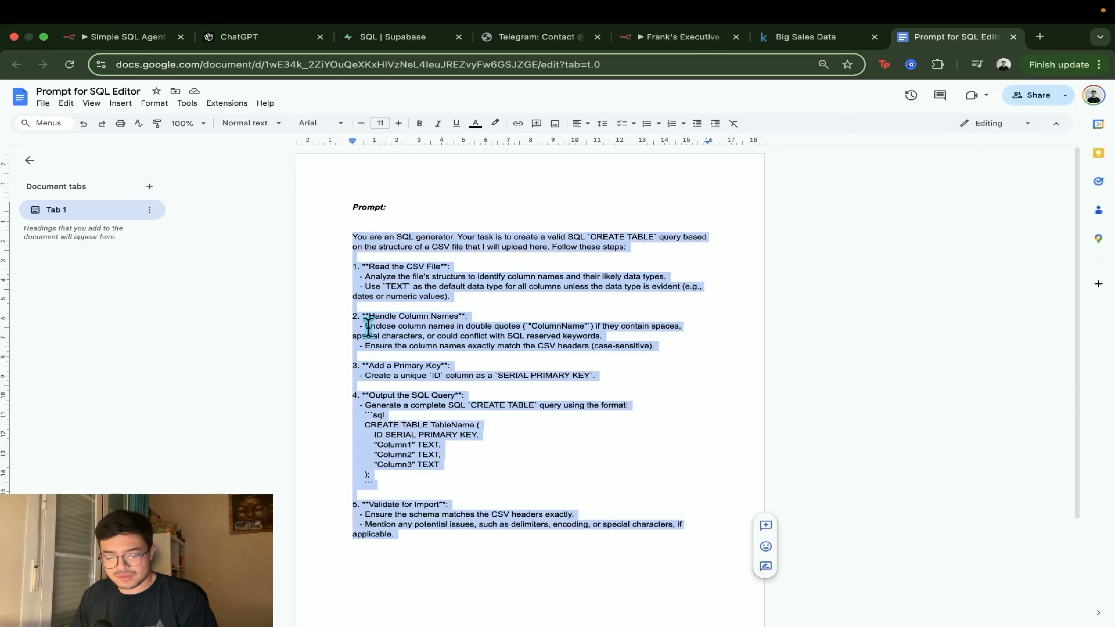
pyautogui.click(400, 37)
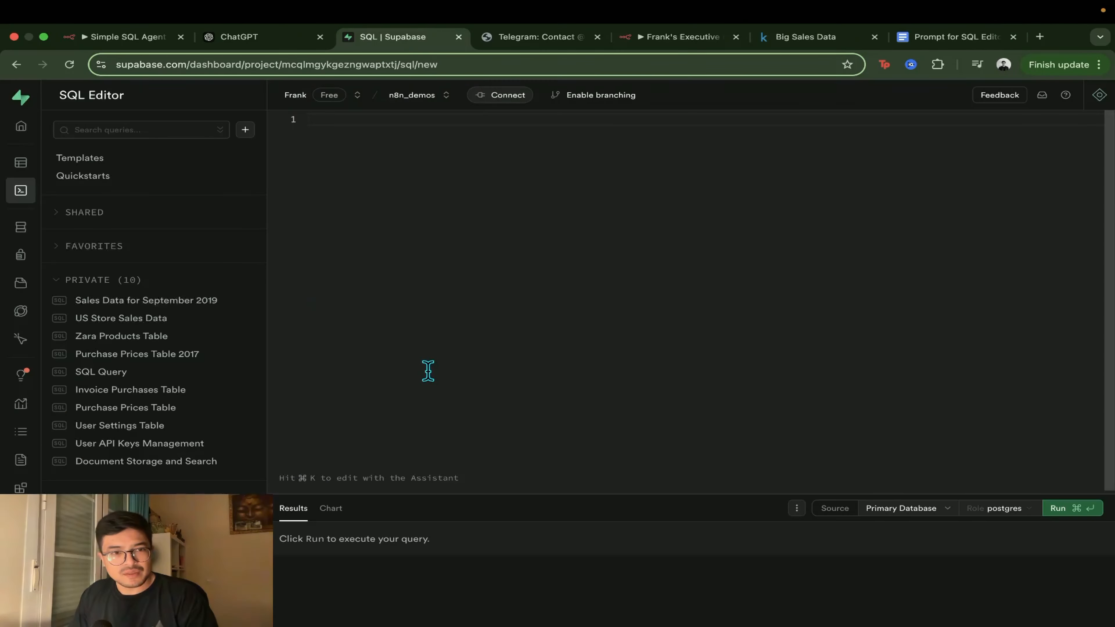
# - Examine the Big Sales Data dataset on Kaggle, including the Sales_September_2019.csv preview and the file list in its Data Explorer
pyautogui.click(463, 337)
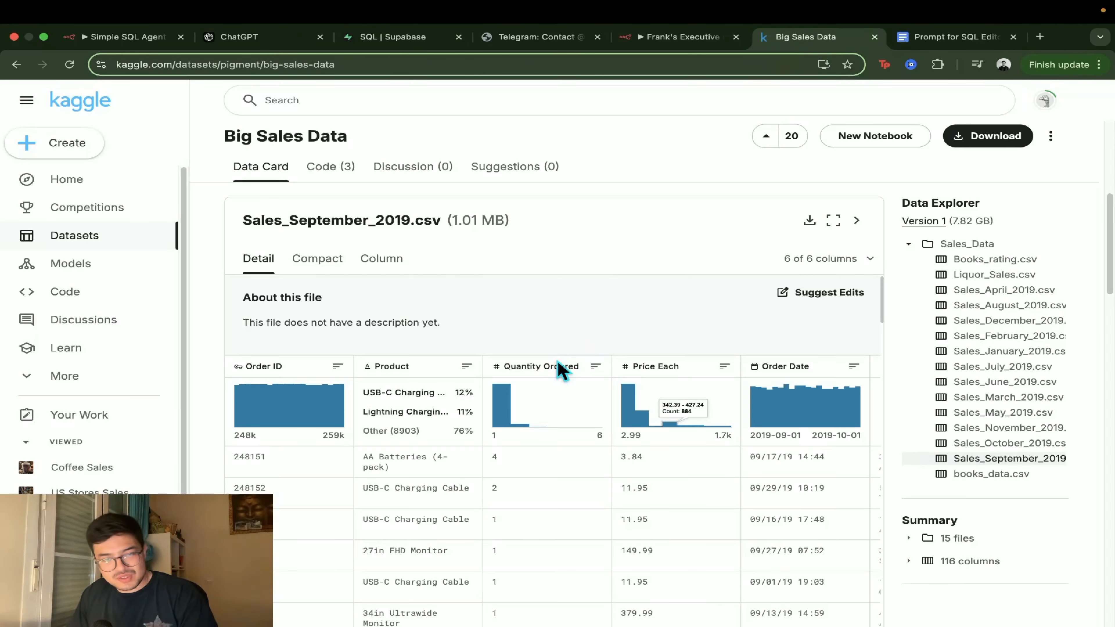
pyautogui.scroll(-5, 558, 361)
pyautogui.scroll(5, 558, 361)
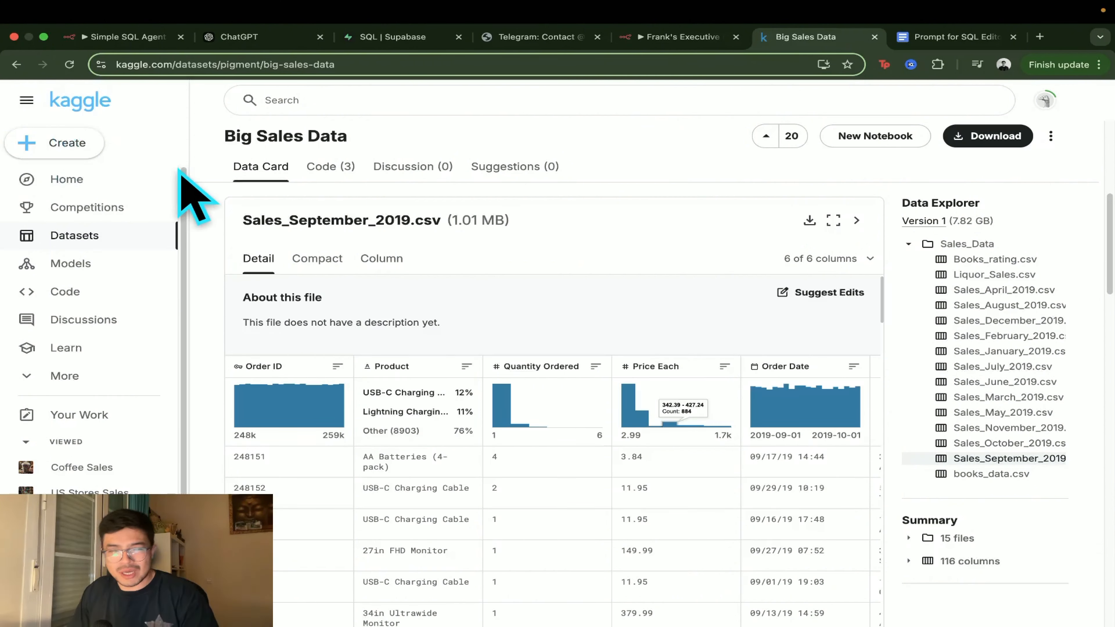
pyautogui.scroll(3, 531, 401)
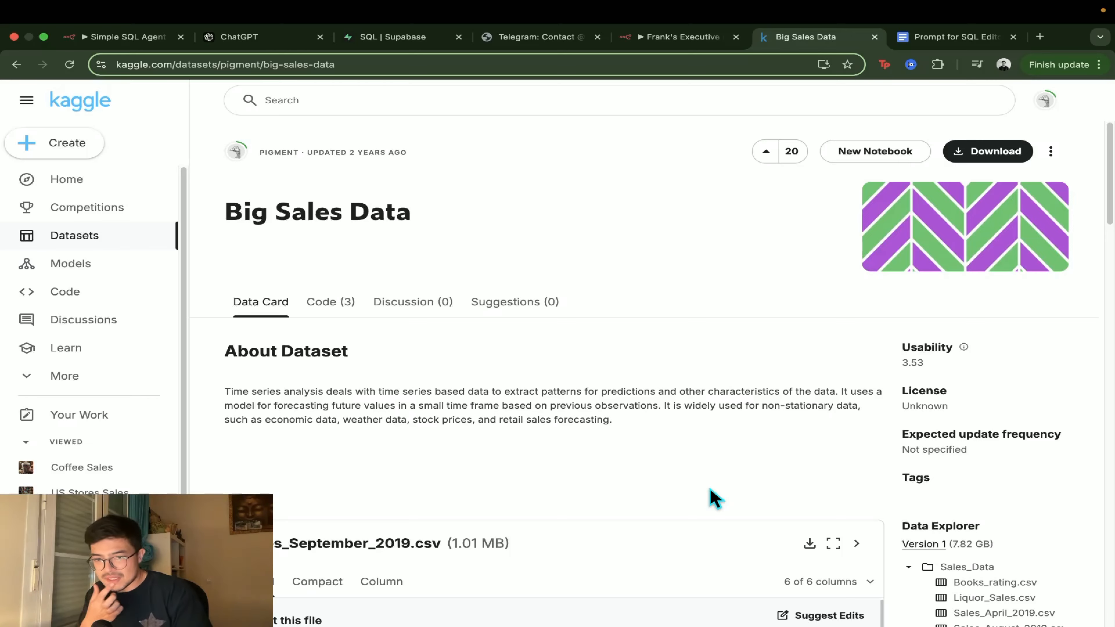
pyautogui.scroll(-1, 1040, 501)
pyautogui.scroll(10, 1071, 586)
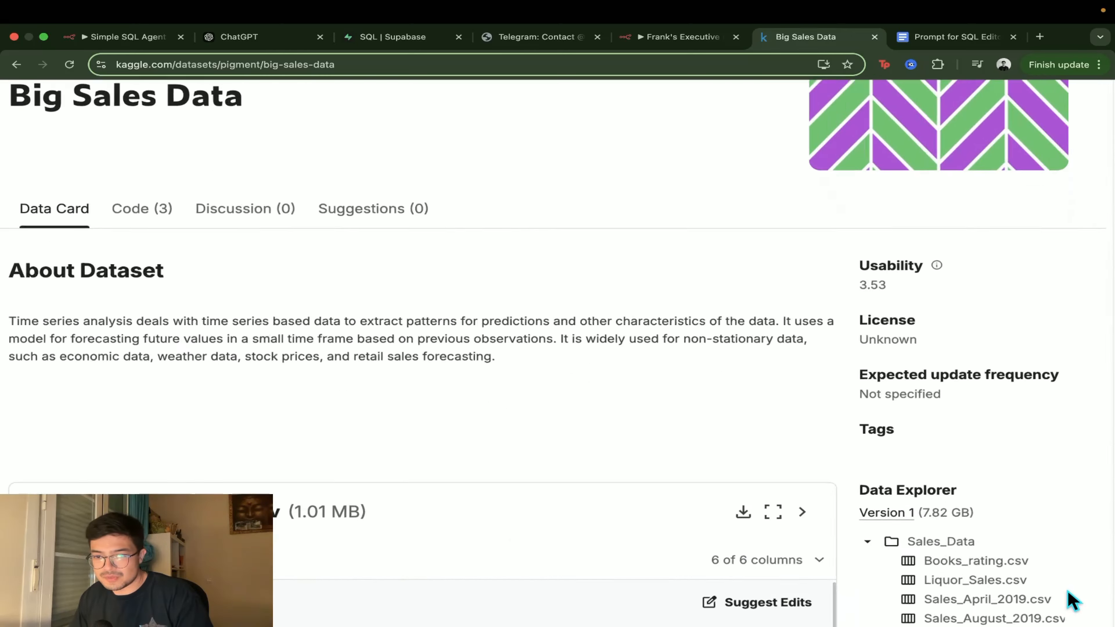
pyautogui.scroll(-1, 1005, 572)
pyautogui.scroll(-10, 1017, 565)
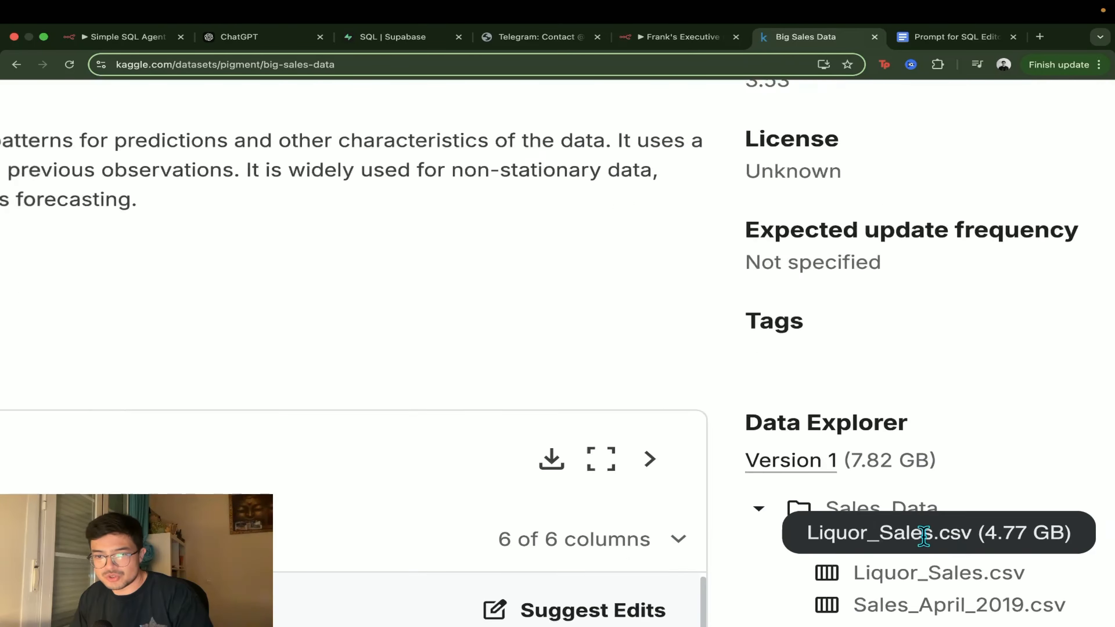
# - Return to Supabase, check the Downloads folder for Sales_September_2019.csv, and close the folder view
pyautogui.click(377, 37)
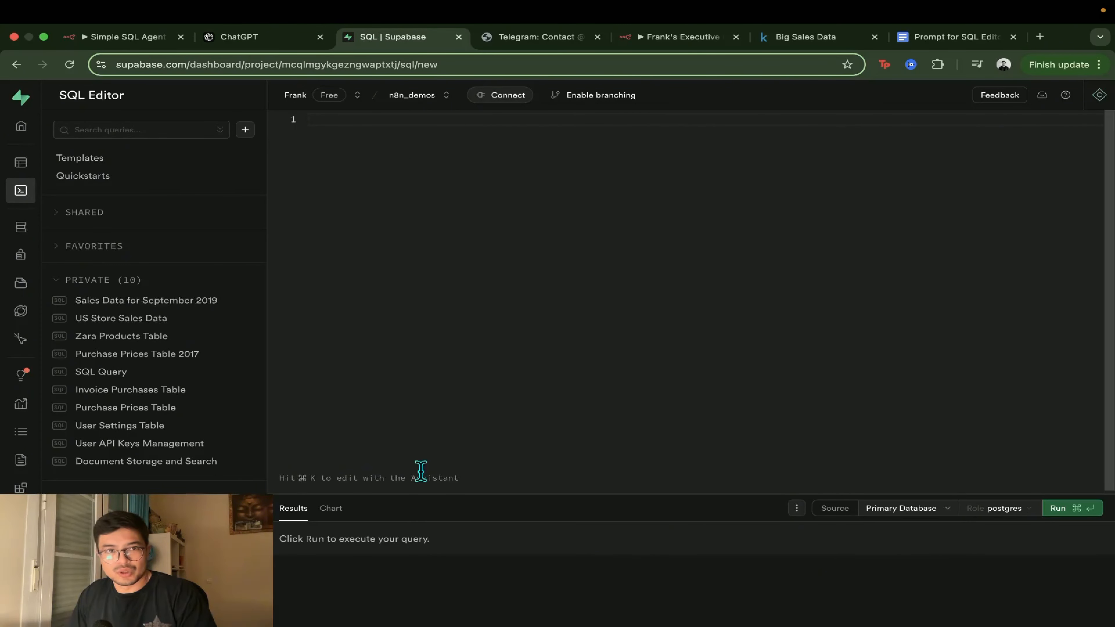
pyautogui.moveTo(521, 625)
pyautogui.click(957, 589)
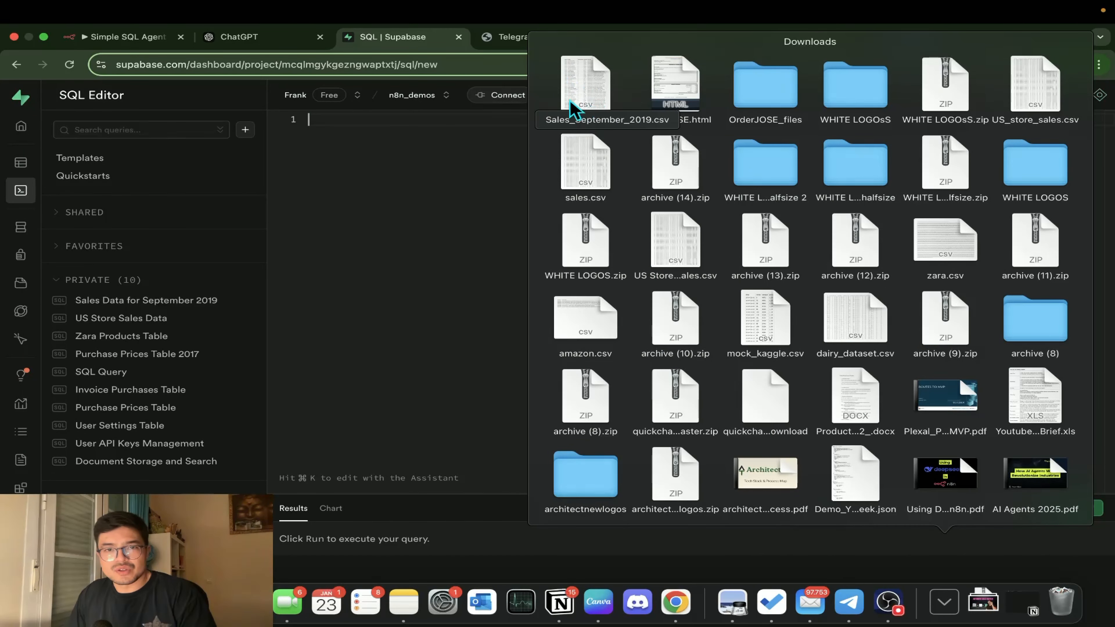
pyautogui.click(466, 267)
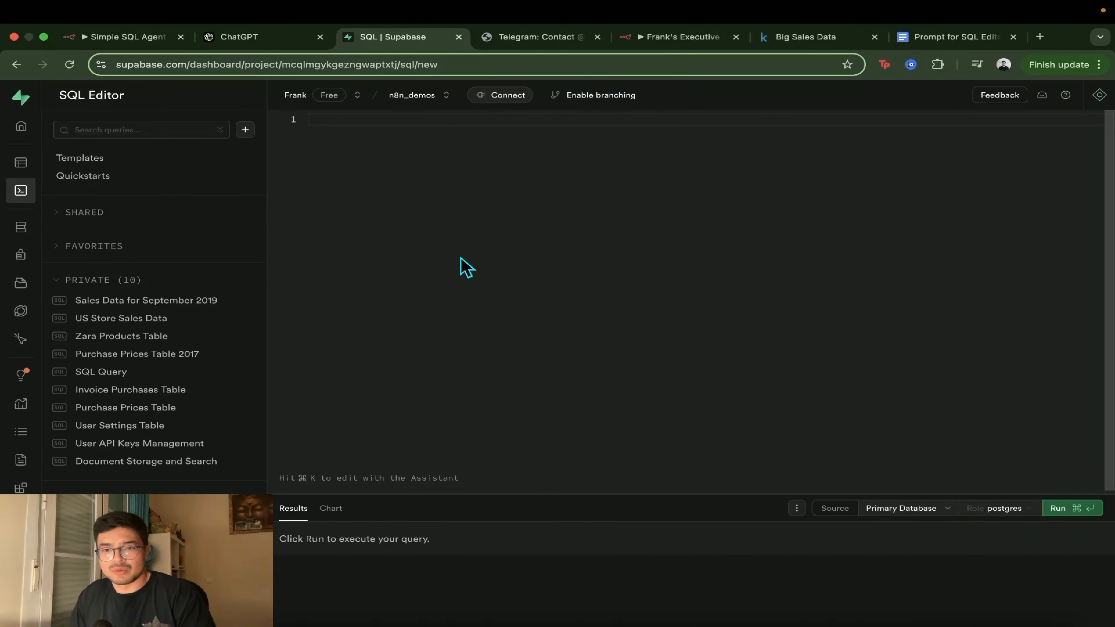
# - Paste the copied SQL generator prompt into a new ChatGPT 4o message
pyautogui.click(139, 41)
pyautogui.click(214, 39)
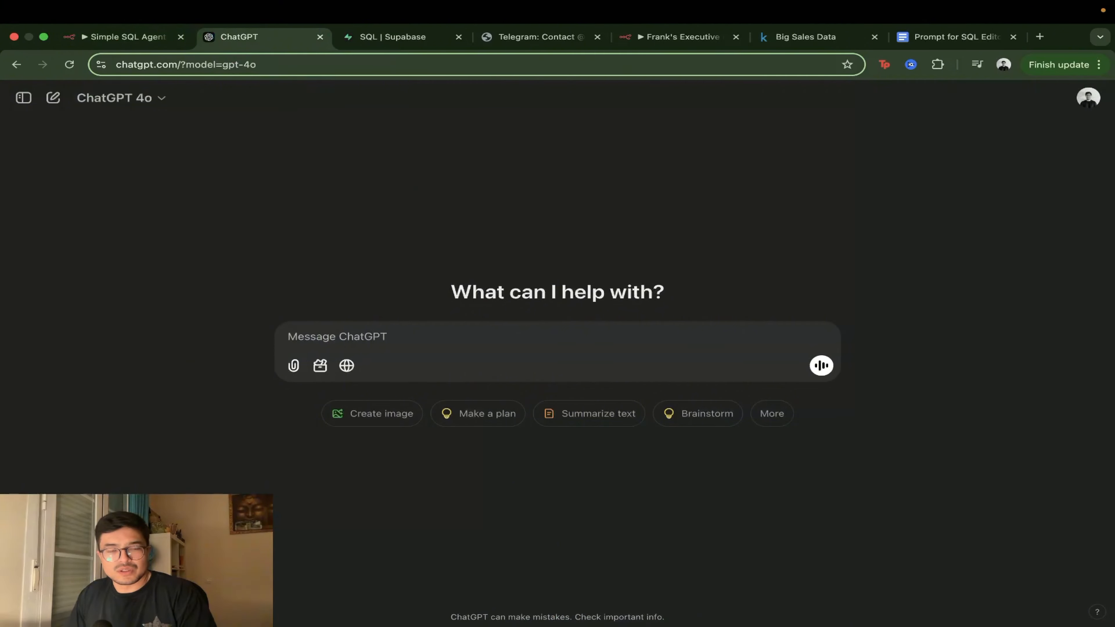
pyautogui.click(957, 37)
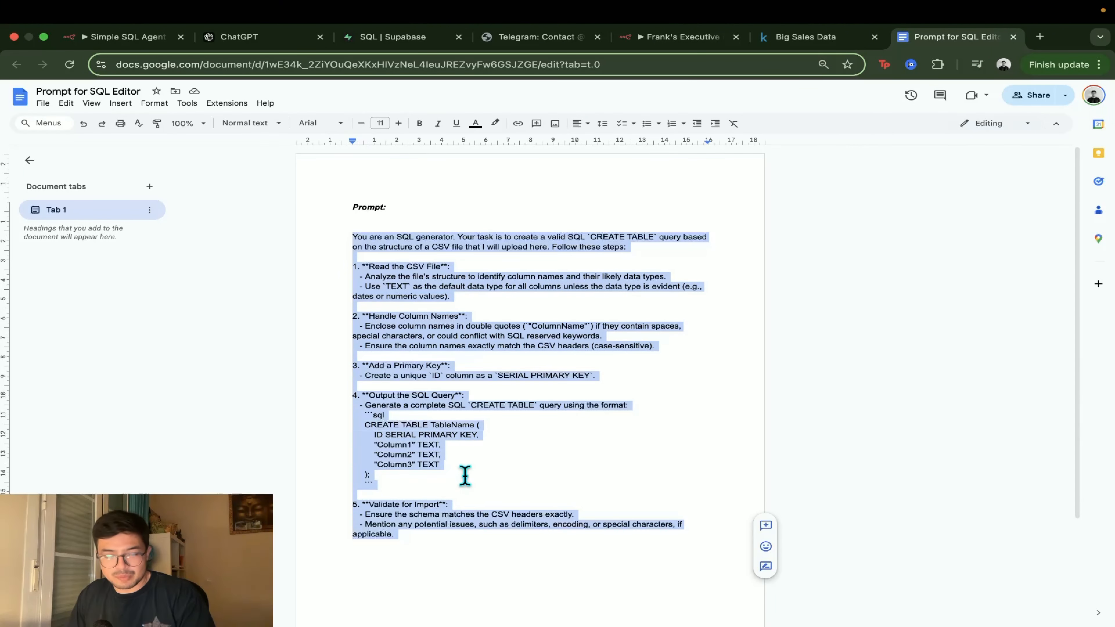
pyautogui.click(237, 37)
pyautogui.hotkey('ctrl', 'v')
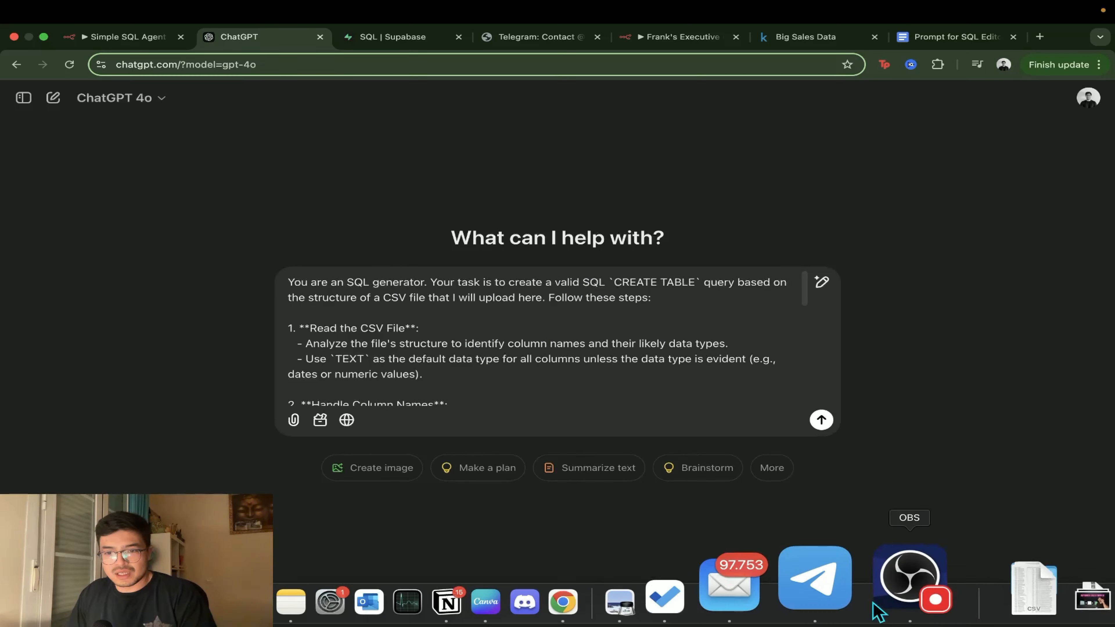
# - Attach amazon.csv from the Downloads folder to the ChatGPT message and send it
pyautogui.click(944, 601)
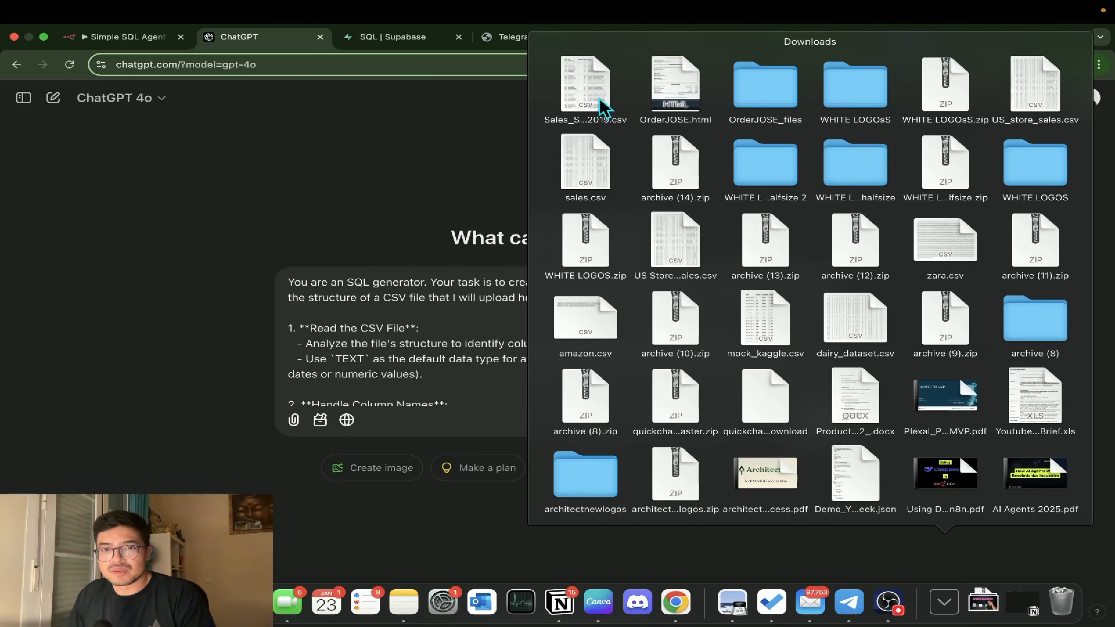
pyautogui.moveTo(612, 331); pyautogui.dragTo(823, 455)
pyautogui.press('Return')
# - Review the submitted prompt's instructions on columns, primary key and output format, and the CREATE TABLE query ChatGPT generates
pyautogui.scroll(6, 632, 450)
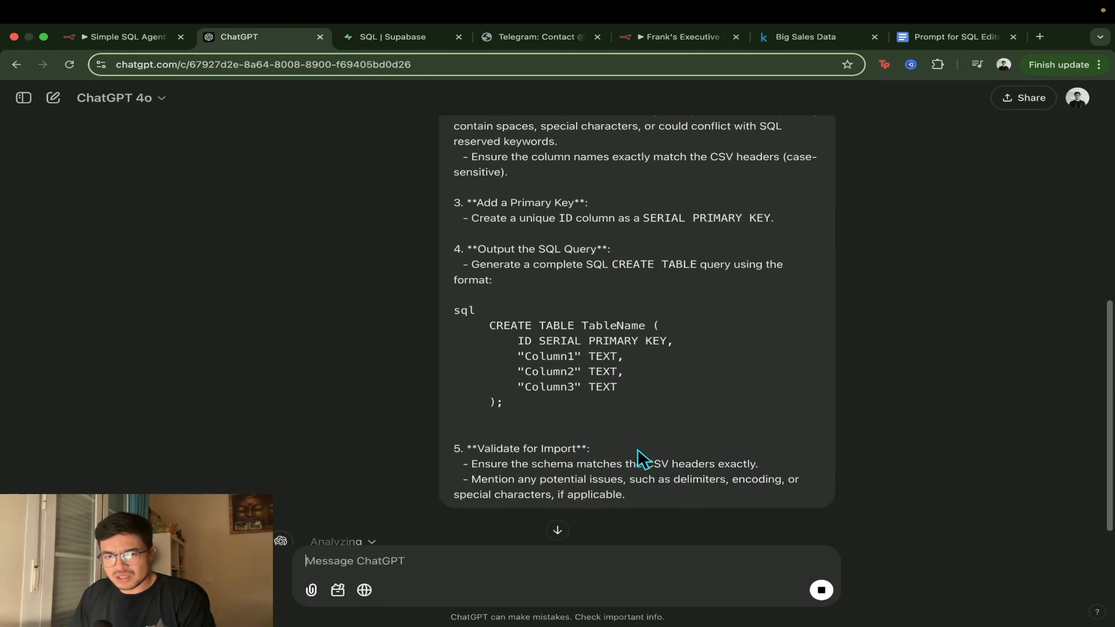
pyautogui.scroll(-6, 584, 385)
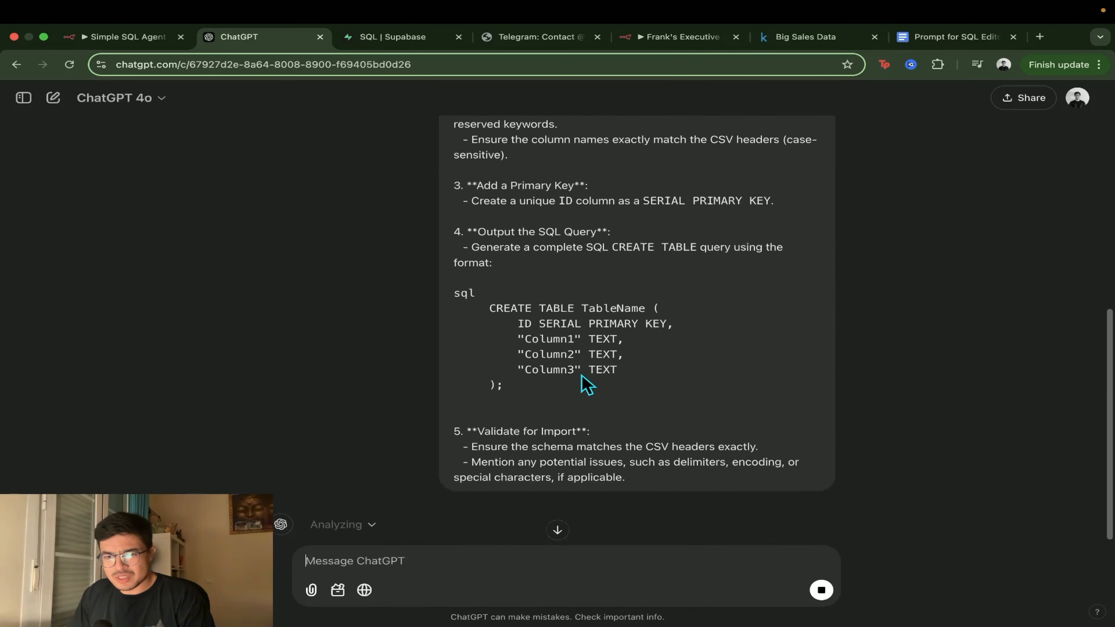
pyautogui.scroll(4, 570, 387)
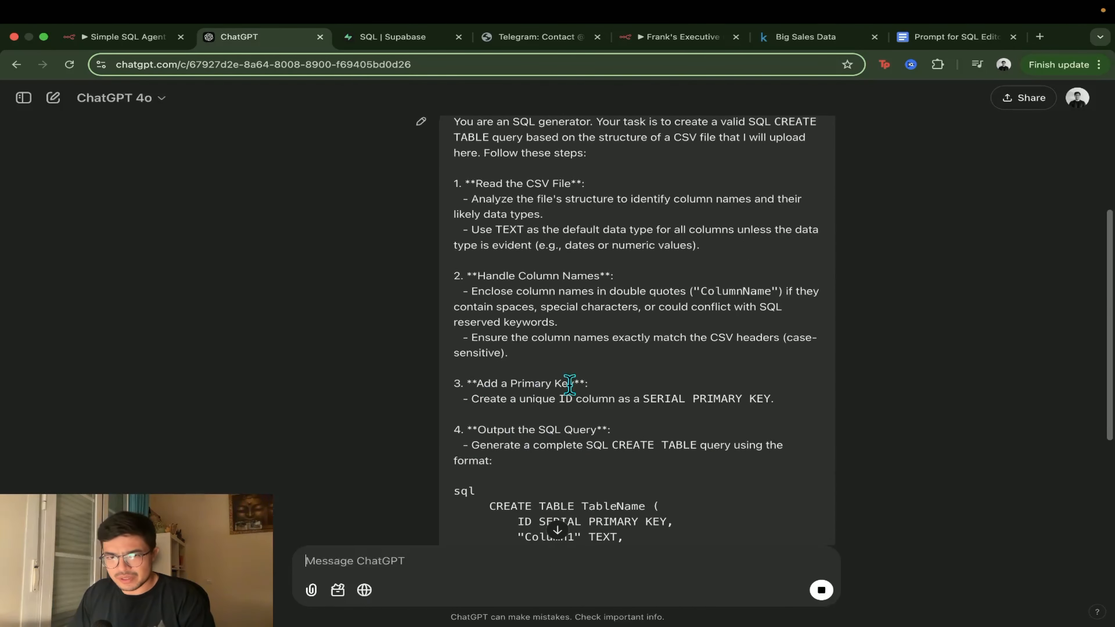
pyautogui.scroll(-5, 571, 391)
pyautogui.scroll(3, 570, 395)
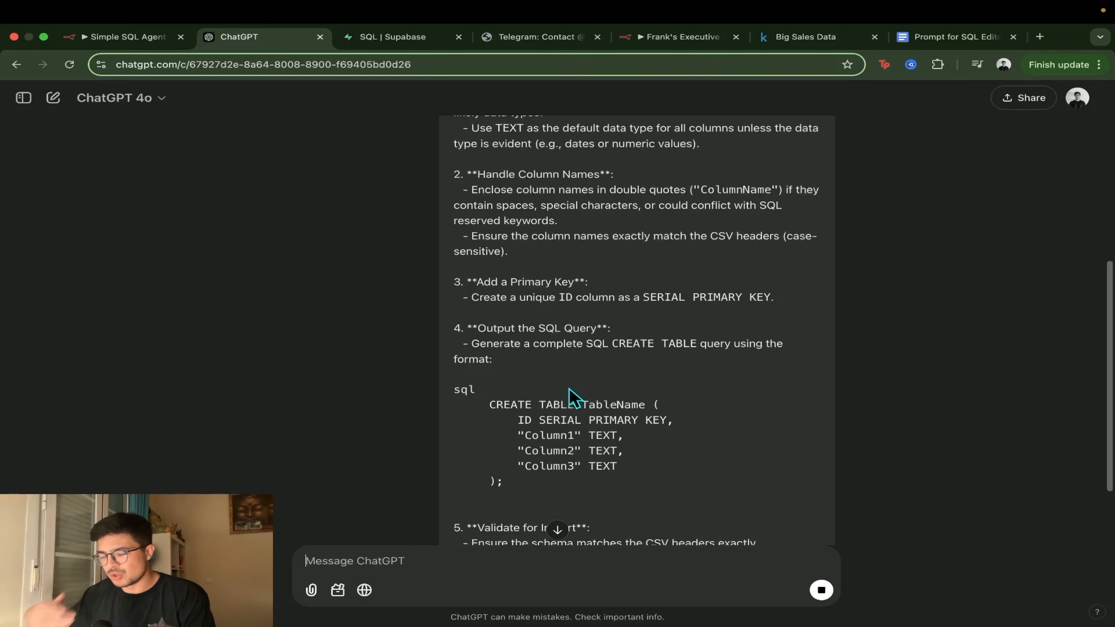
pyautogui.scroll(1, 569, 391)
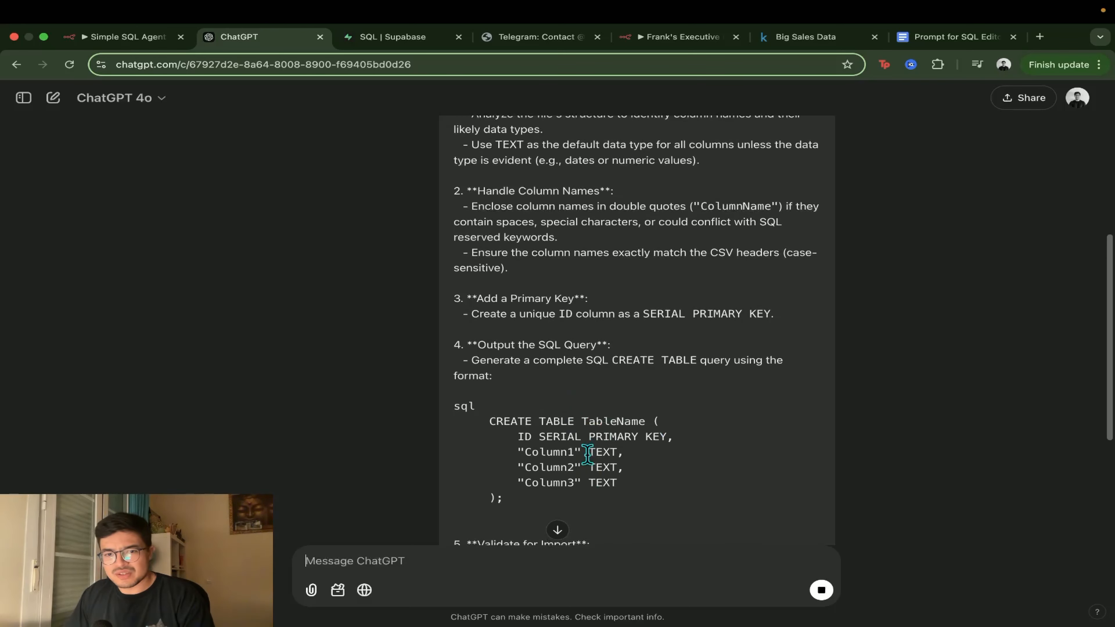
pyautogui.scroll(3, 570, 443)
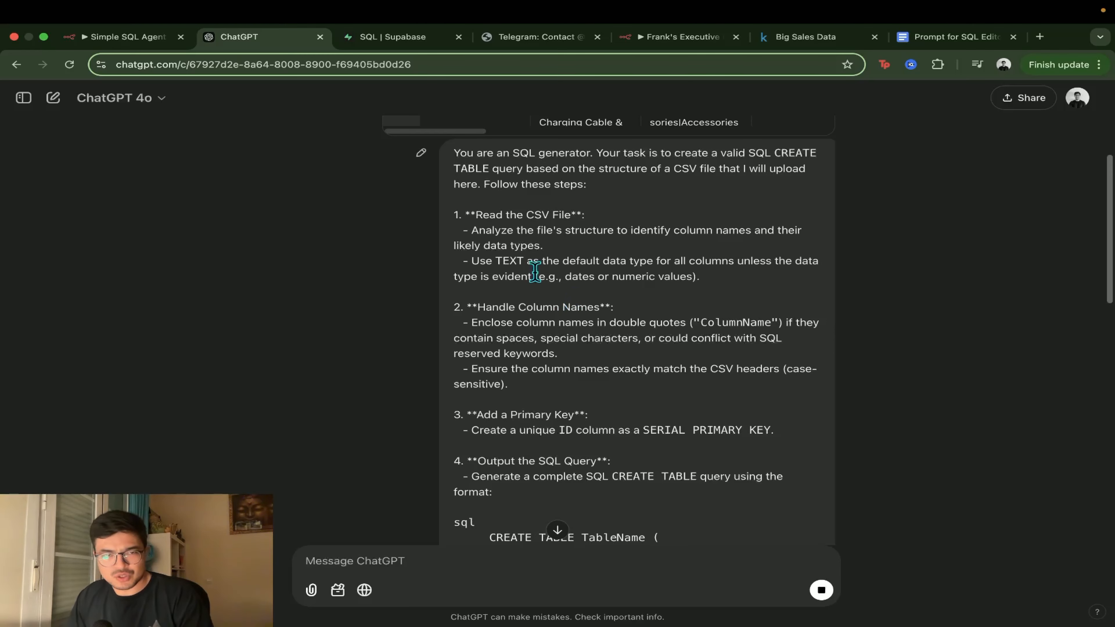
pyautogui.scroll(-15, 538, 261)
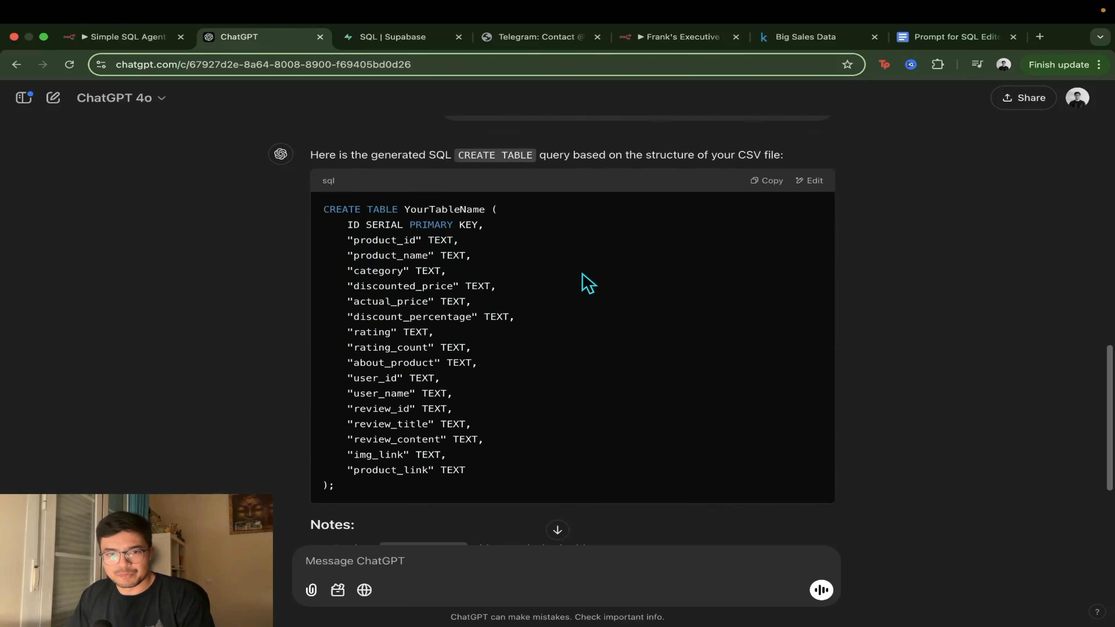
# - Copy the generated CREATE TABLE query from ChatGPT and paste it into the blank Supabase query
pyautogui.click(768, 181)
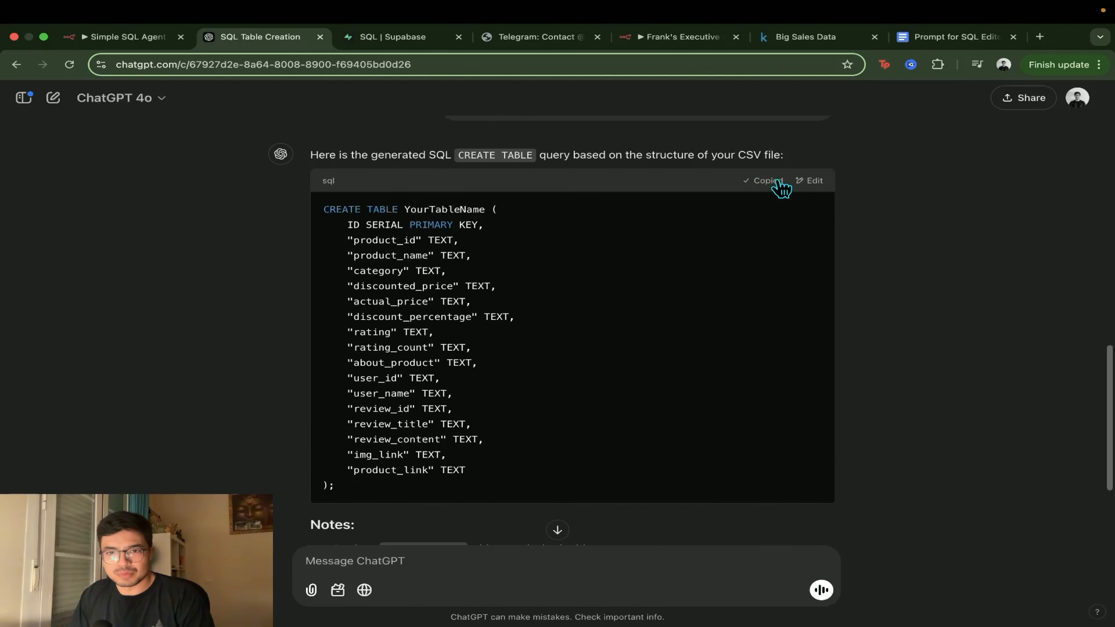
pyautogui.click(402, 39)
pyautogui.press('super+v')
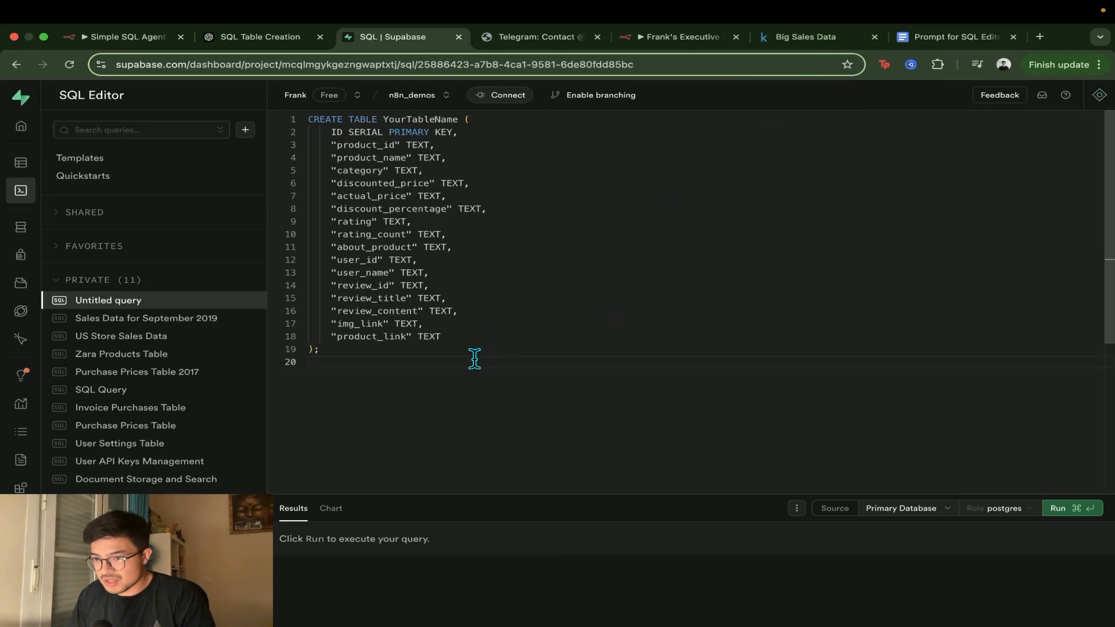
# - Inspect the data types of the product_id and discounted_price columns in the pasted query
pyautogui.doubleClick(416, 145)
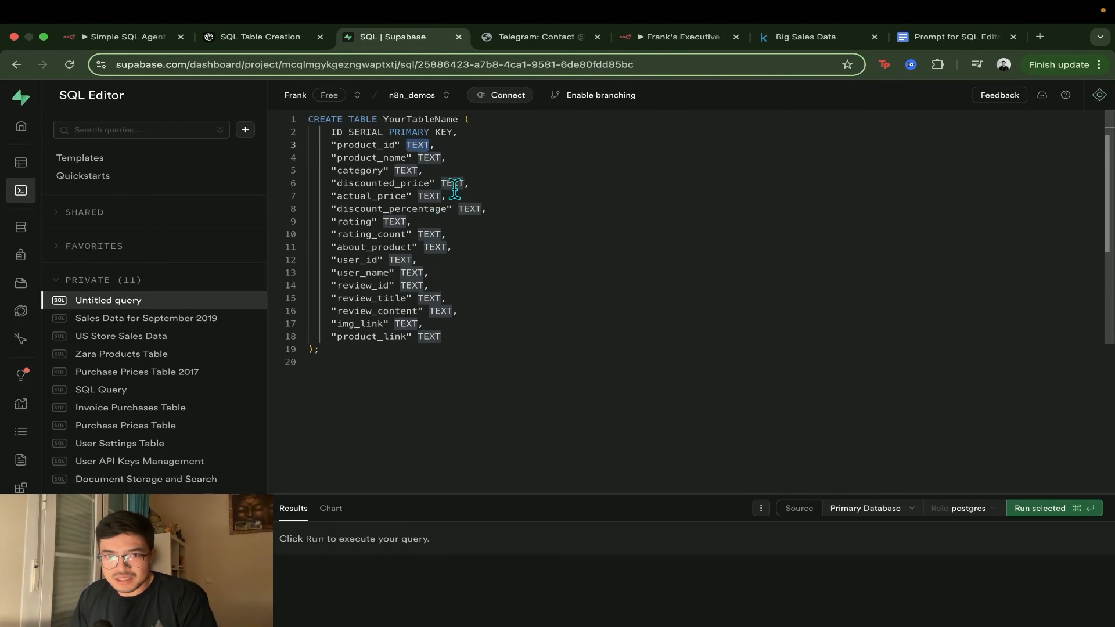
pyautogui.doubleClick(442, 182)
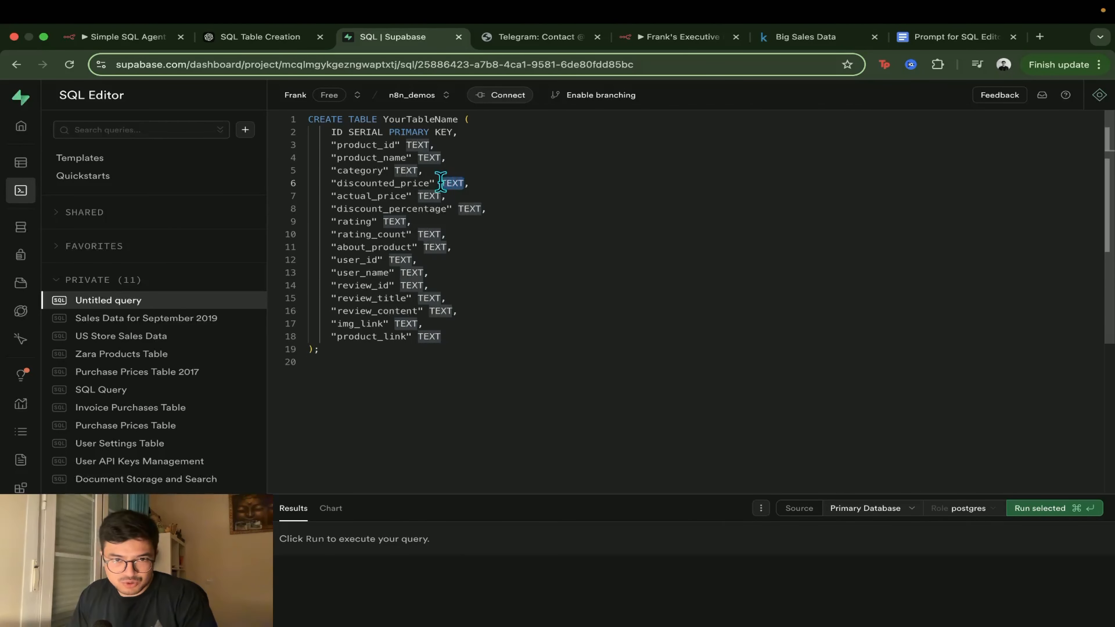
pyautogui.click(451, 196)
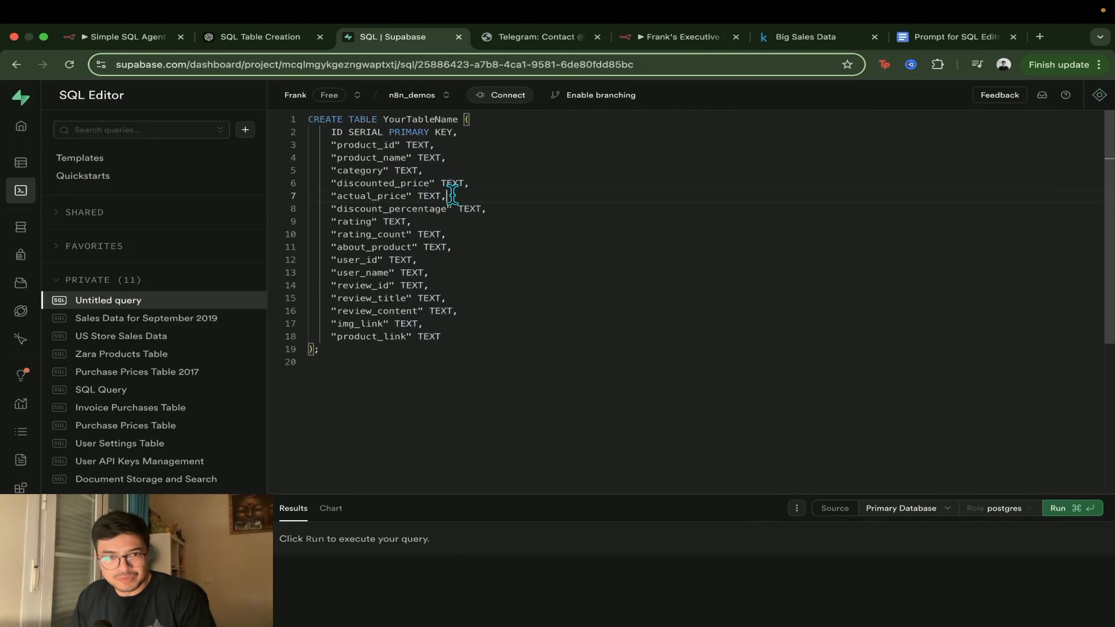
# - Try INT as the data type of the actual_price column and restore it to TEXT
pyautogui.doubleClick(425, 196)
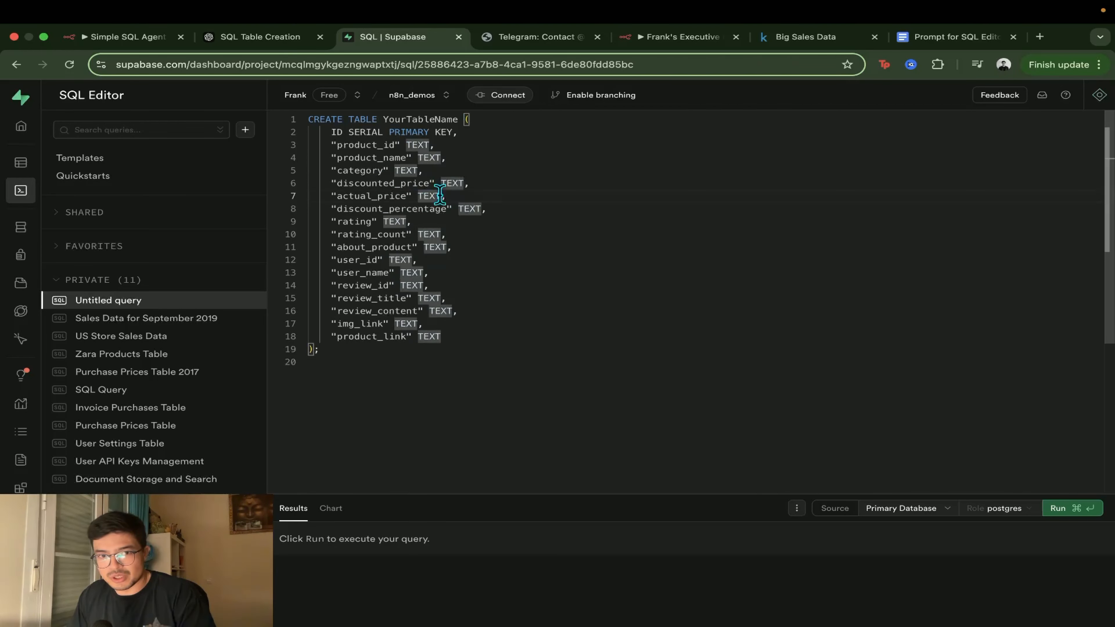
pyautogui.write('T')
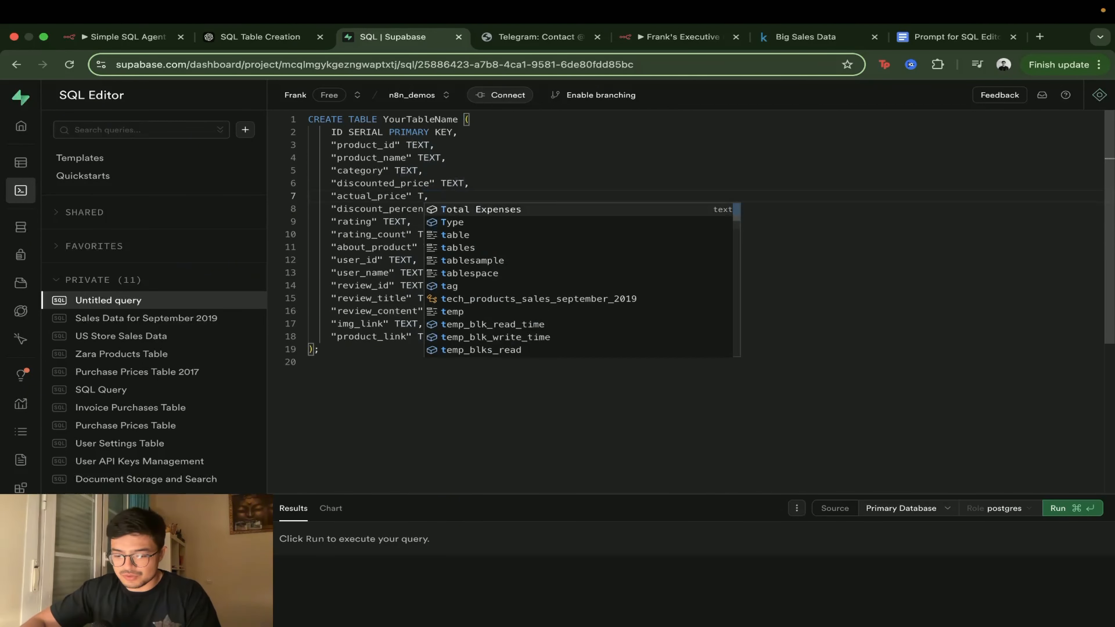
pyautogui.press('BackSpace')
pyautogui.write('INT')
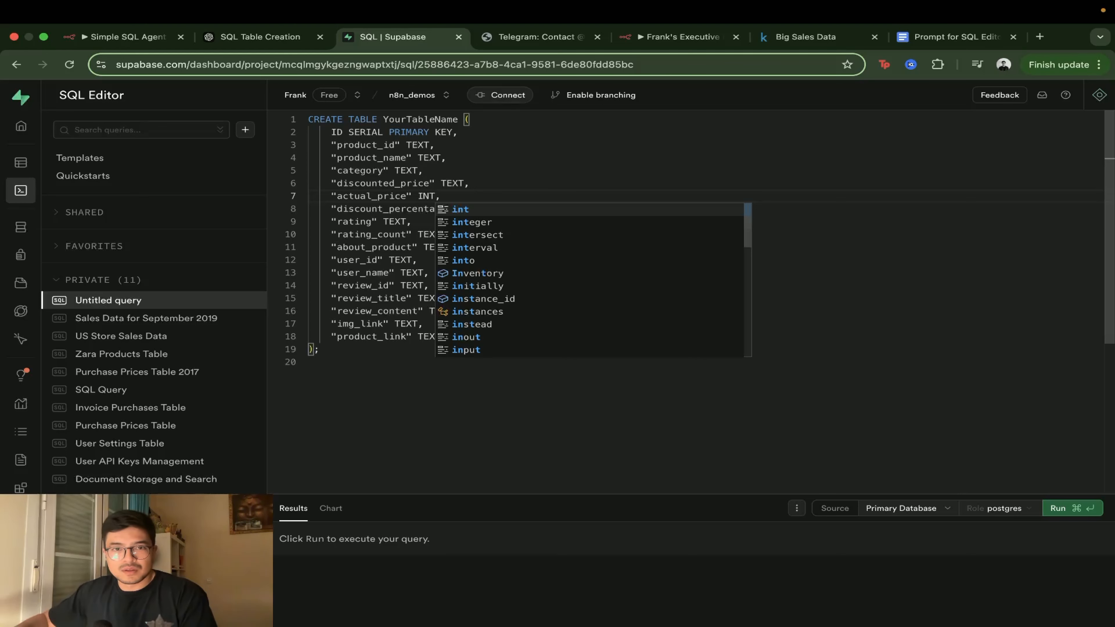
pyautogui.press('BackSpace')
pyautogui.press('BackSpace')
pyautogui.press('BackSpace')
pyautogui.write('TEX')
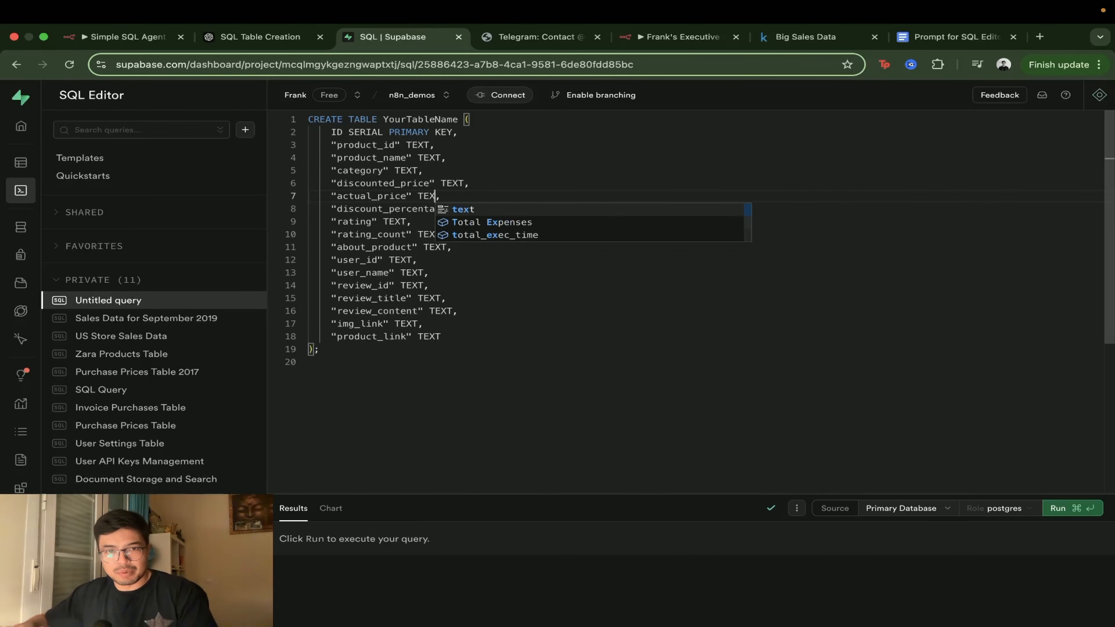
pyautogui.write('T')
pyautogui.click(511, 307)
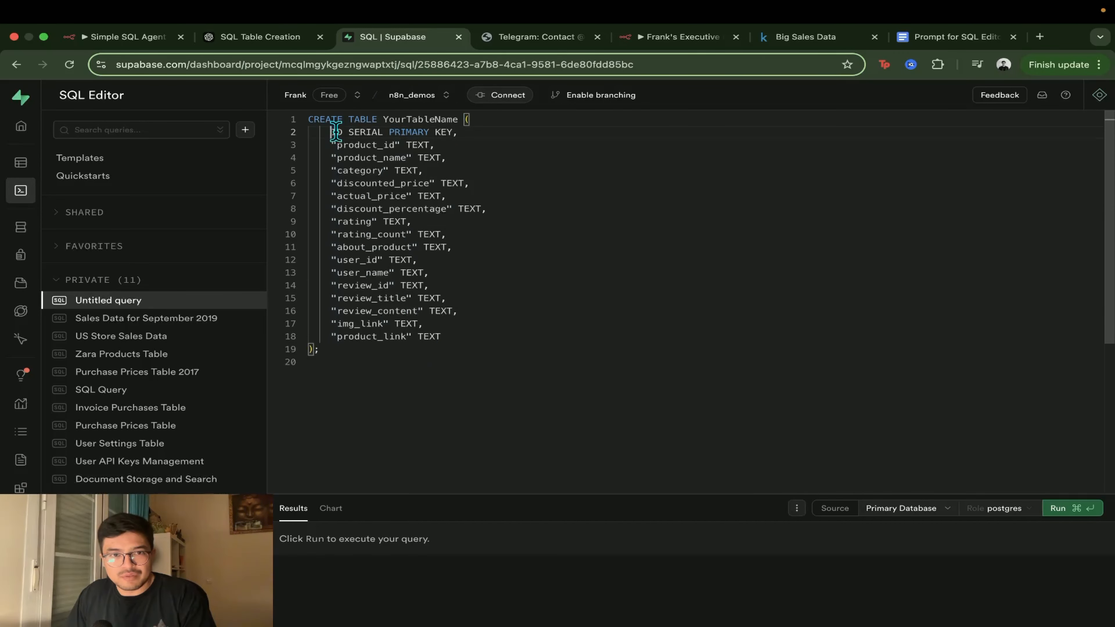
# - Review the ID primary key line and product columns of the pasted query, and look over the source query in ChatGPT
pyautogui.moveTo(332, 131); pyautogui.dragTo(384, 132)
pyautogui.moveTo(461, 131); pyautogui.dragTo(356, 132)
pyautogui.moveTo(403, 145); pyautogui.dragTo(395, 145)
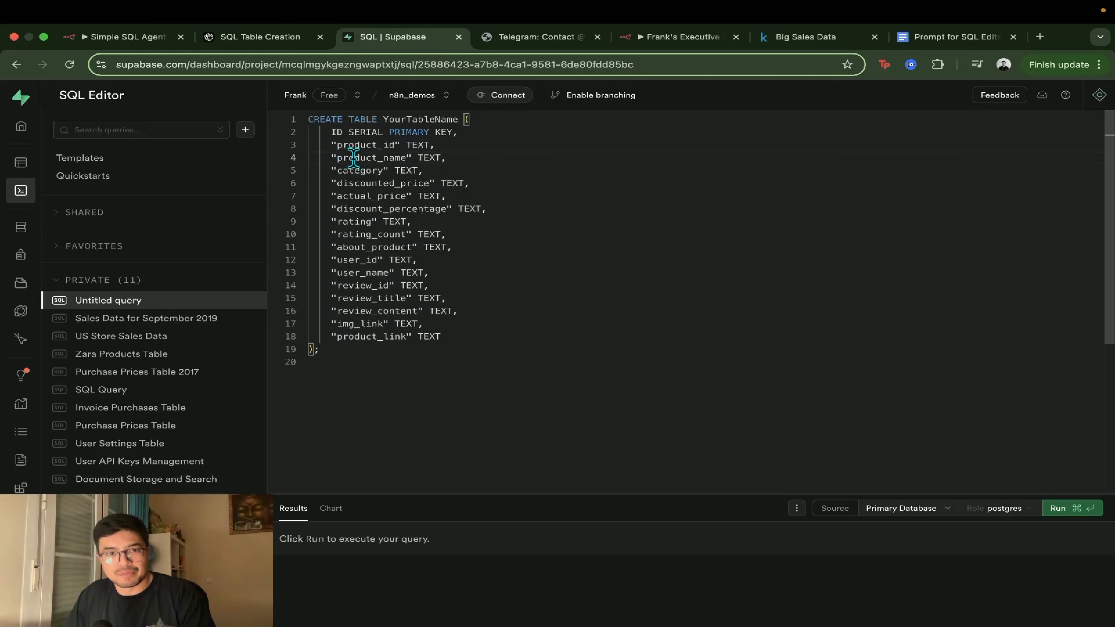
pyautogui.click(337, 157)
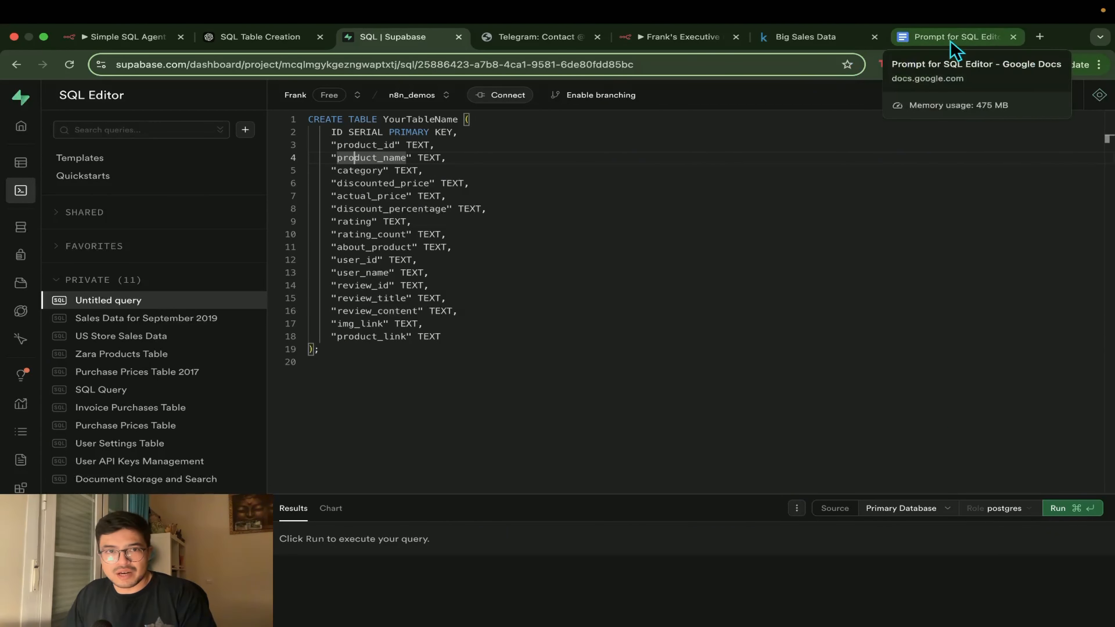
pyautogui.click(281, 39)
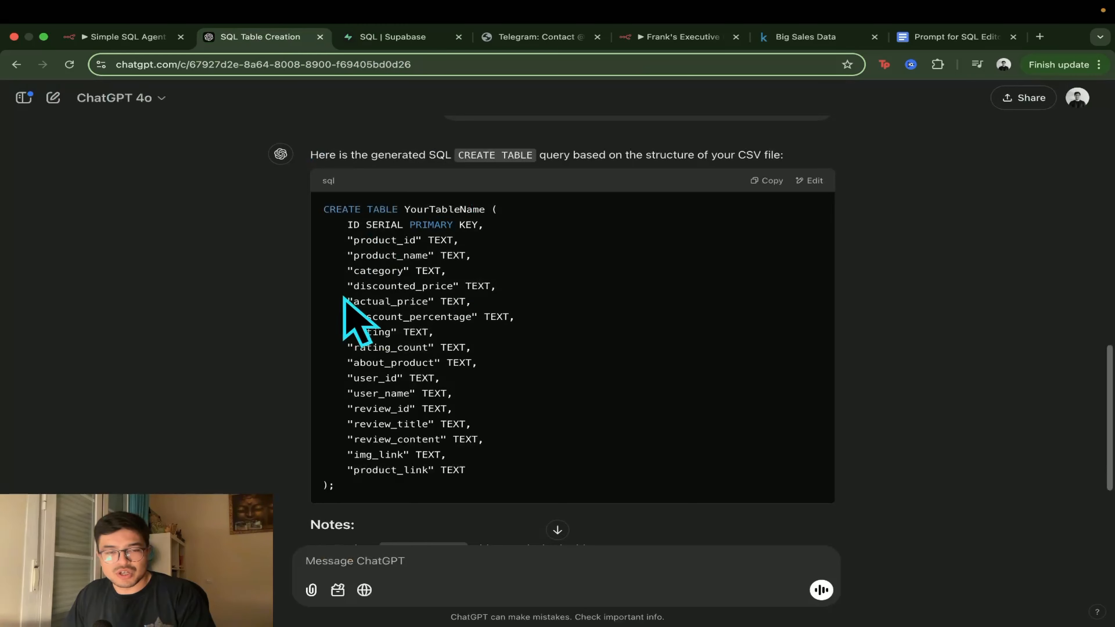
pyautogui.scroll(-3, 350, 308)
pyautogui.scroll(7, 388, 330)
pyautogui.scroll(-2, 439, 434)
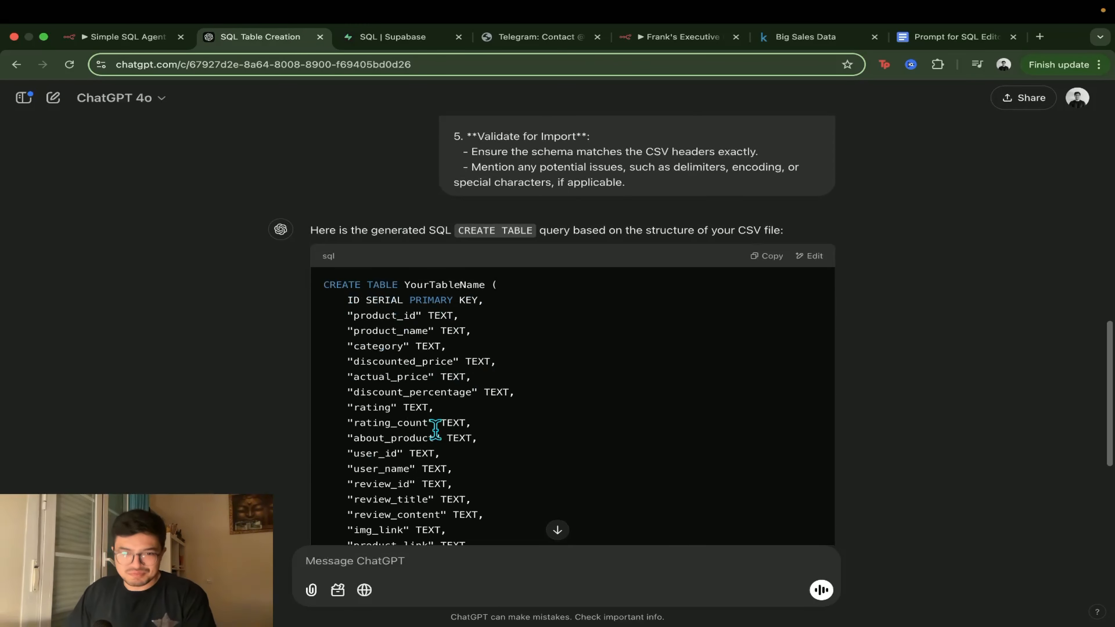
# - Run the CREATE TABLE query for YourTableName in Supabase and check the project's table list for it
pyautogui.click(408, 37)
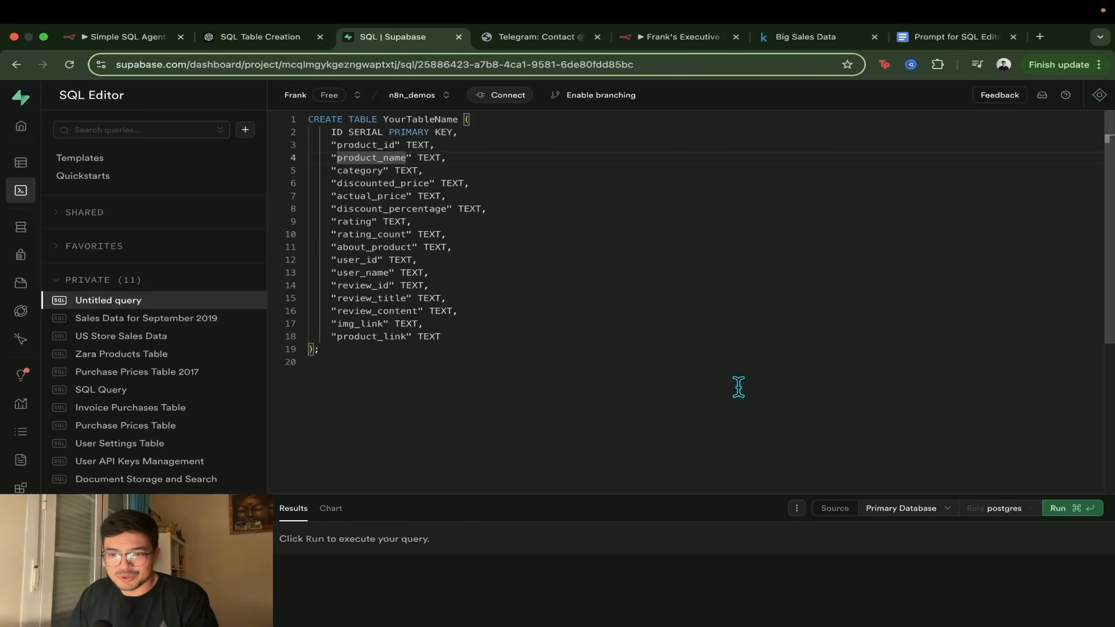
pyautogui.click(1062, 507)
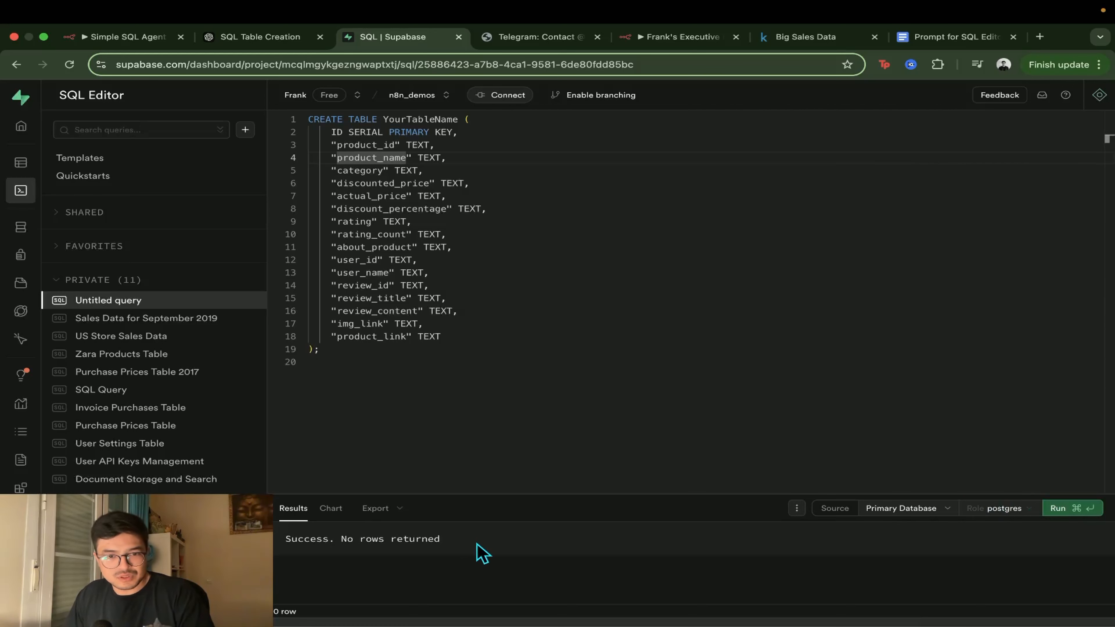
pyautogui.moveTo(477, 544); pyautogui.dragTo(293, 592)
pyautogui.click(391, 574)
pyautogui.scroll(5, 336, 563)
pyautogui.scroll(-5, 336, 563)
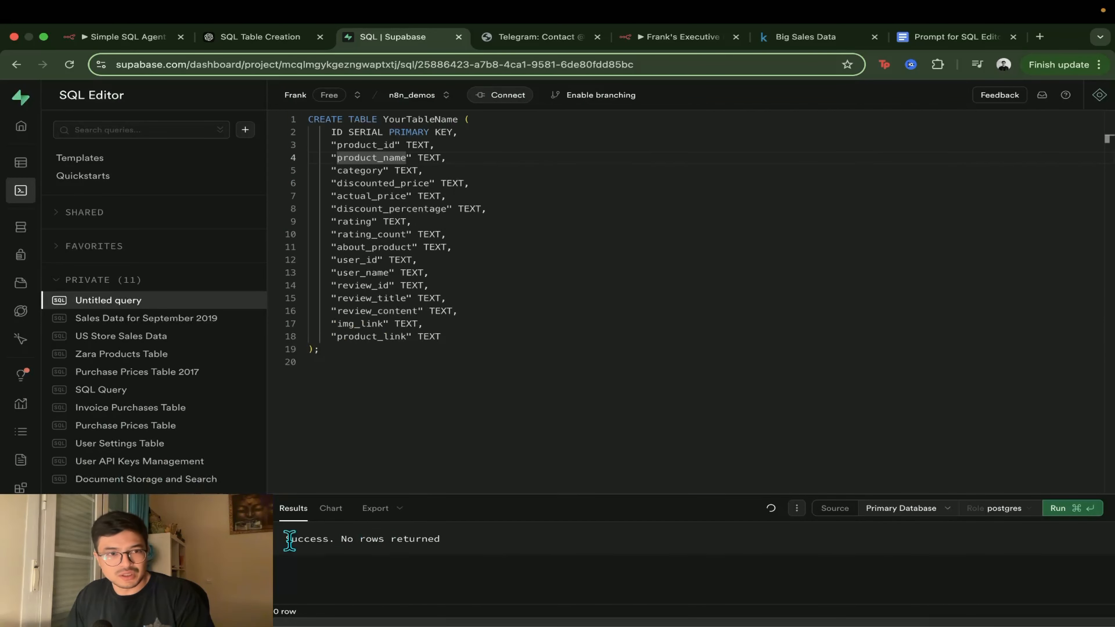
pyautogui.click(55, 164)
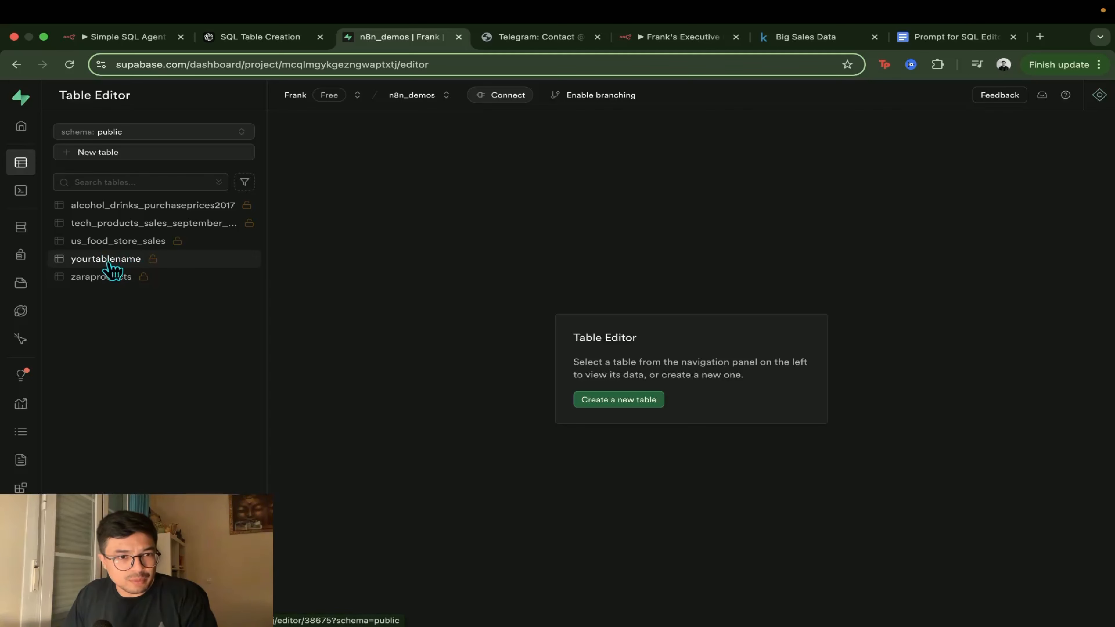
# - Replace the table name YourTableName in the SQL query with amazon_data and run the query
pyautogui.click(41, 191)
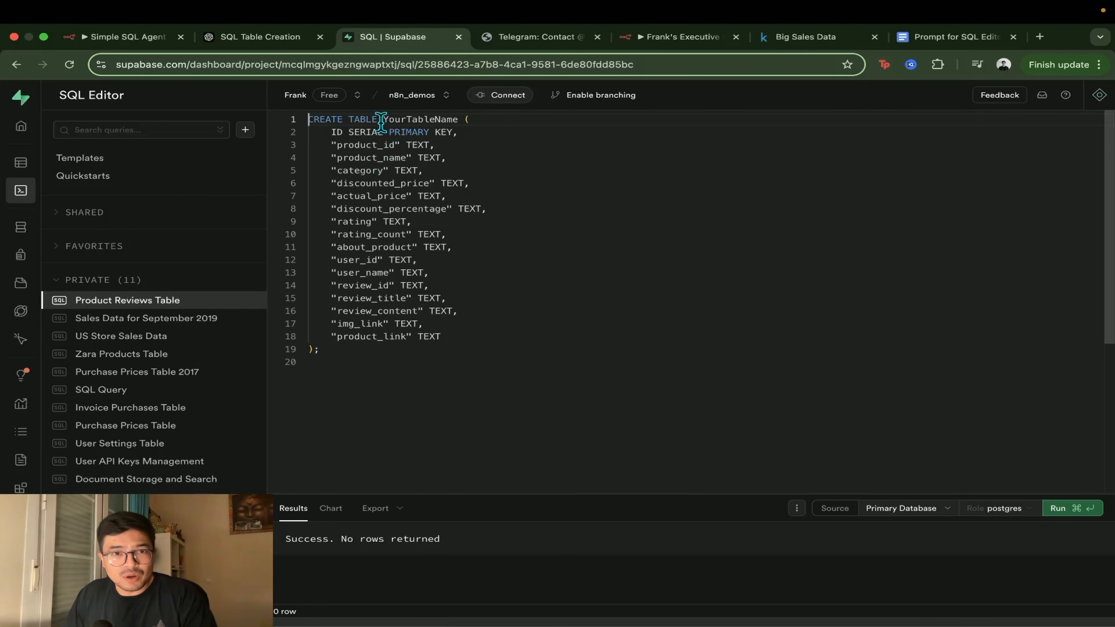
pyautogui.moveTo(383, 119)
pyautogui.mouseDown()
pyautogui.moveTo(447, 122)
pyautogui.moveTo(382, 122)
pyautogui.mouseUp()
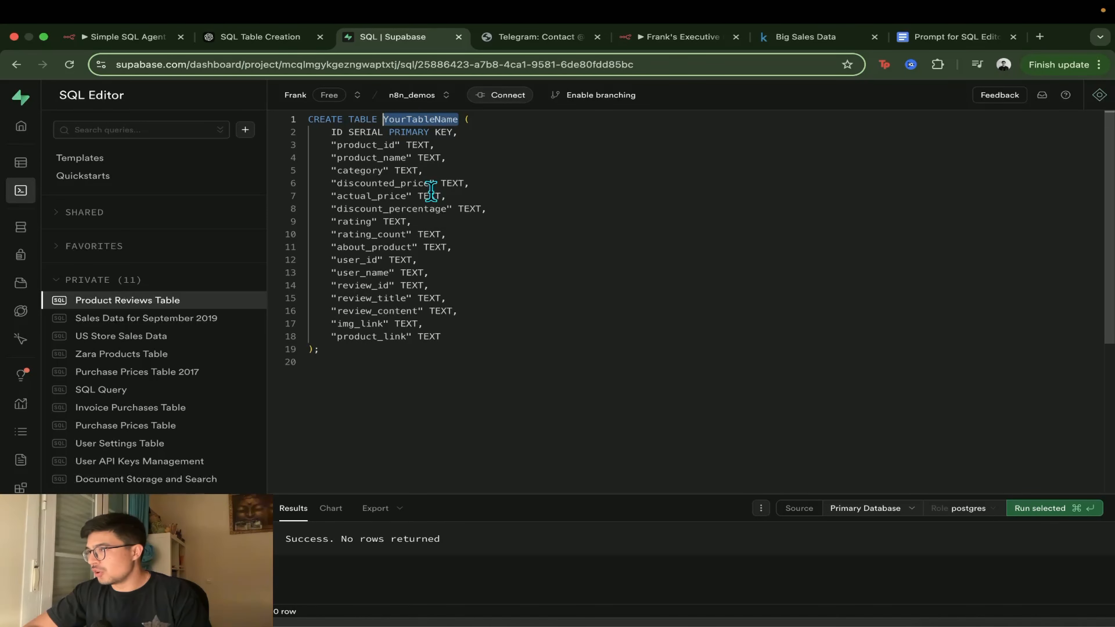
pyautogui.write('U')
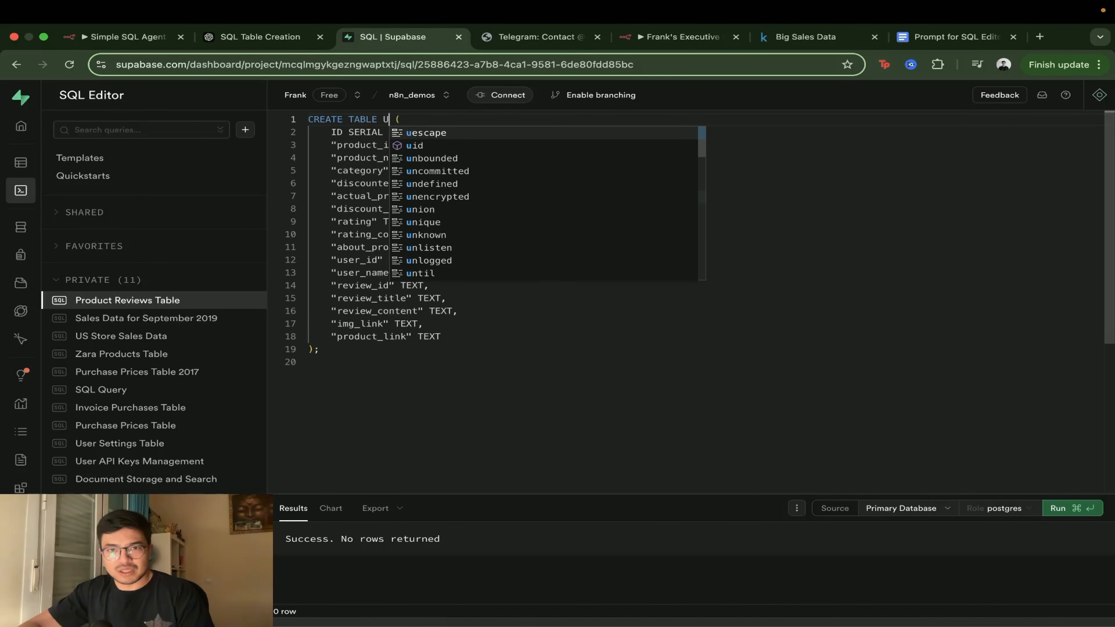
pyautogui.press('BackSpace')
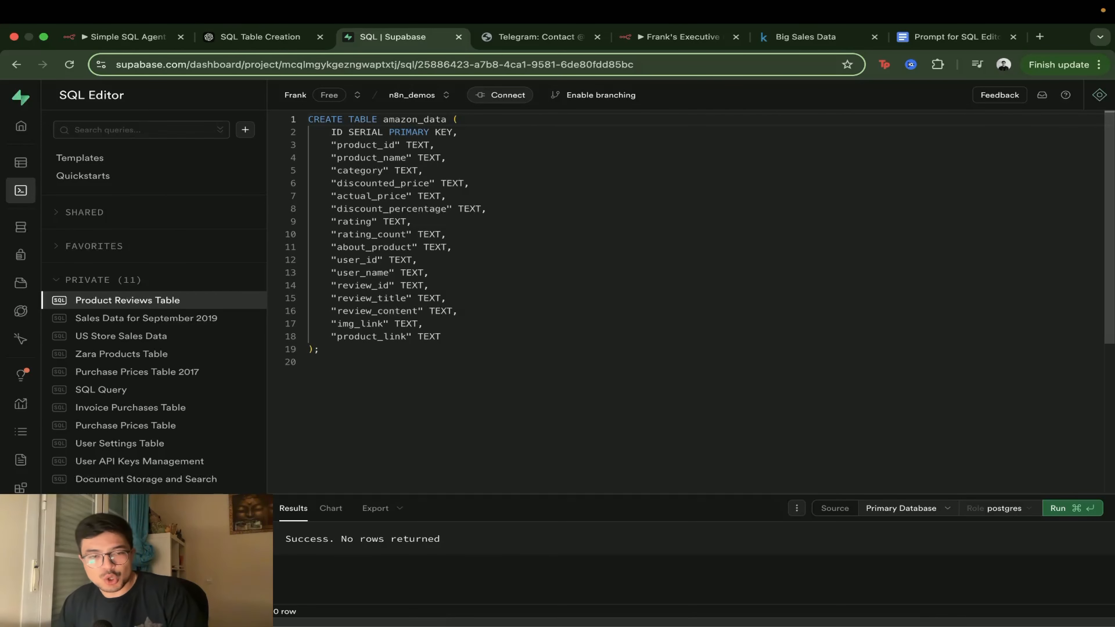
pyautogui.click(1070, 511)
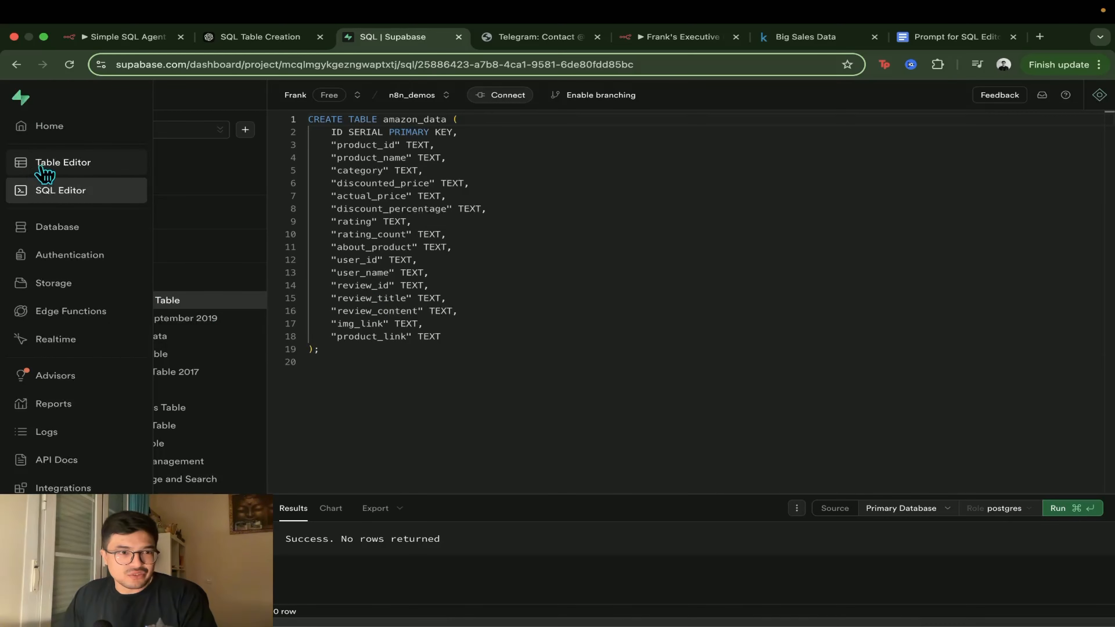
# - Open the empty amazon_data table and import the data from amazon.csv in Downloads into it
pyautogui.click(46, 168)
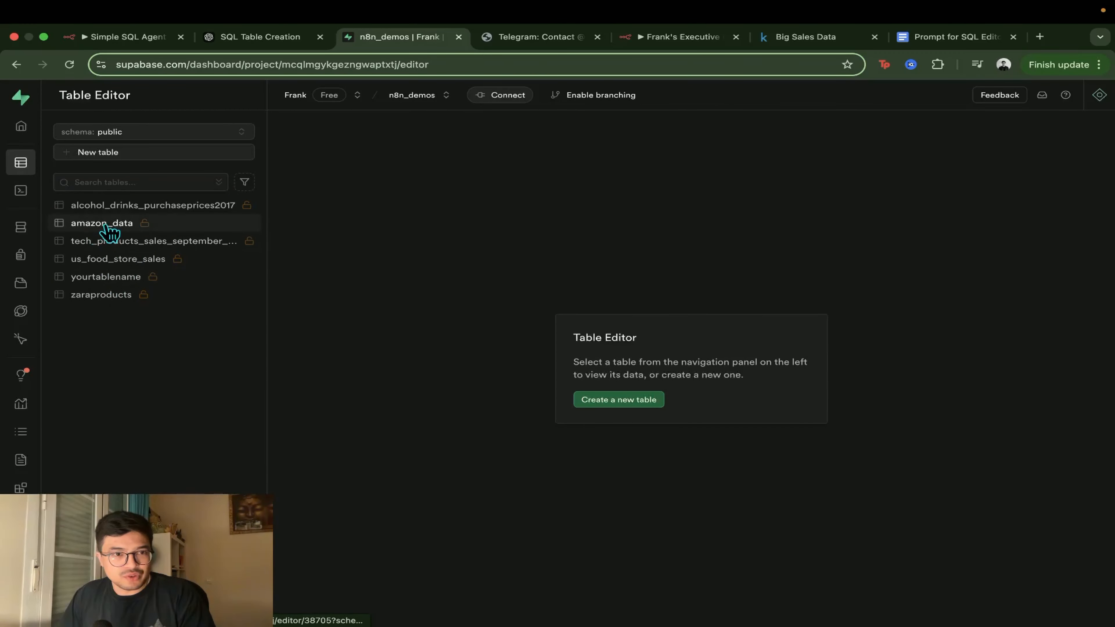
pyautogui.click(79, 225)
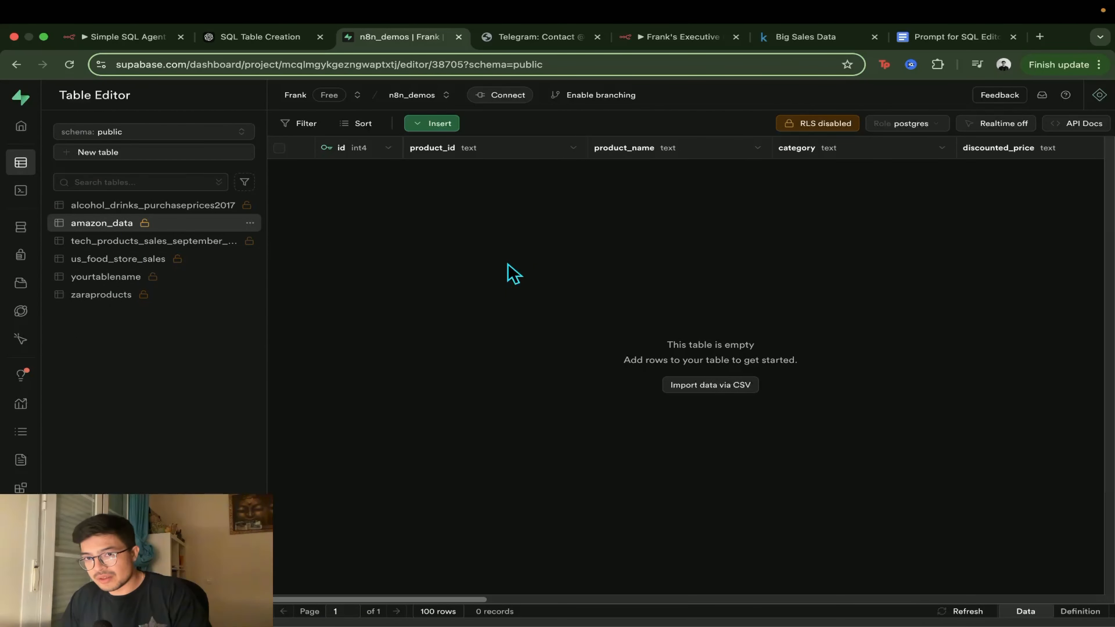
pyautogui.click(716, 388)
pyautogui.moveTo(926, 621)
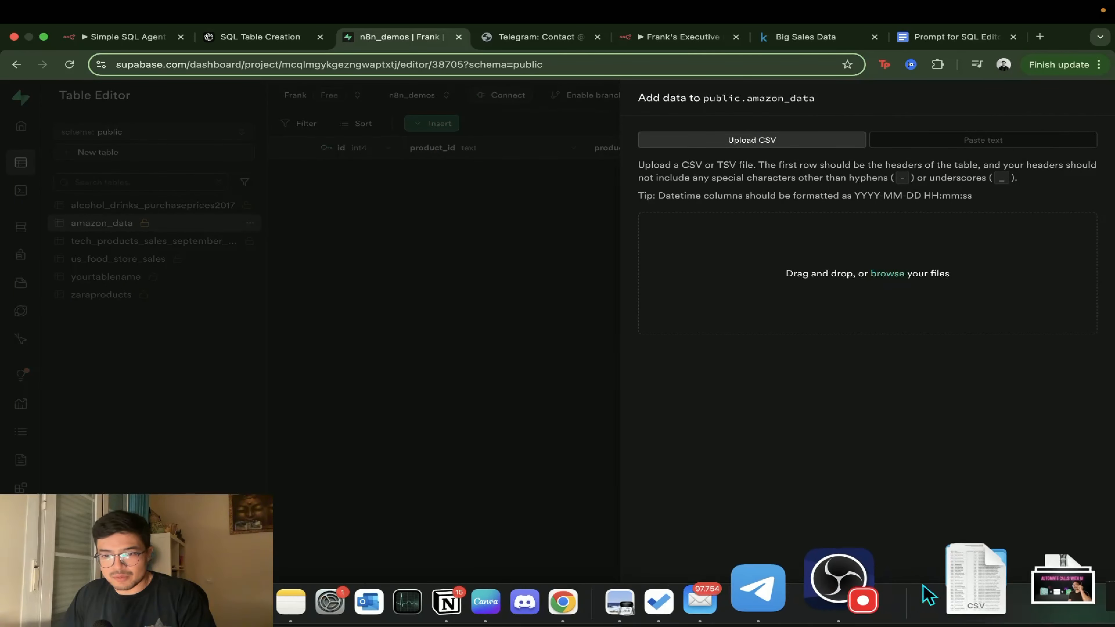
pyautogui.click(972, 580)
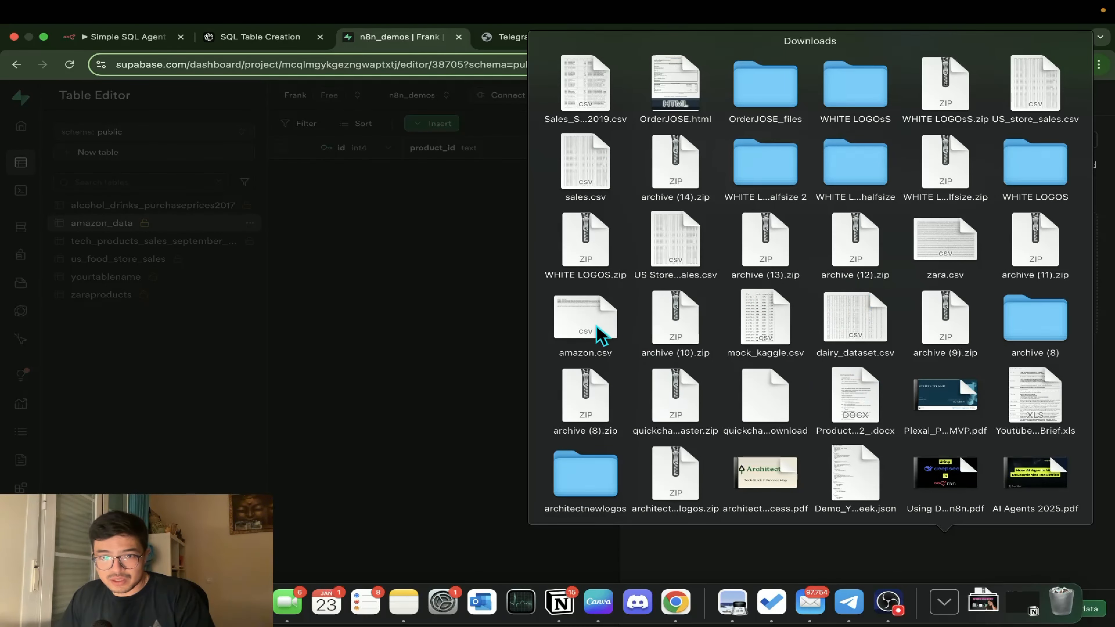
pyautogui.moveTo(601, 335); pyautogui.dragTo(803, 351)
pyautogui.scroll(-2, 880, 465)
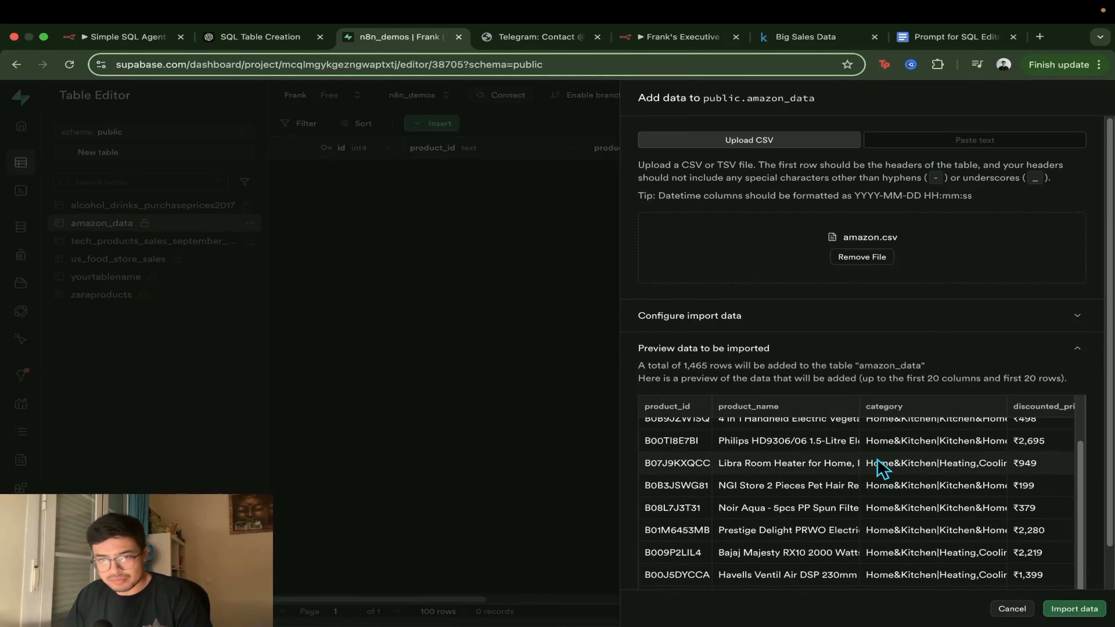
pyautogui.click(1079, 615)
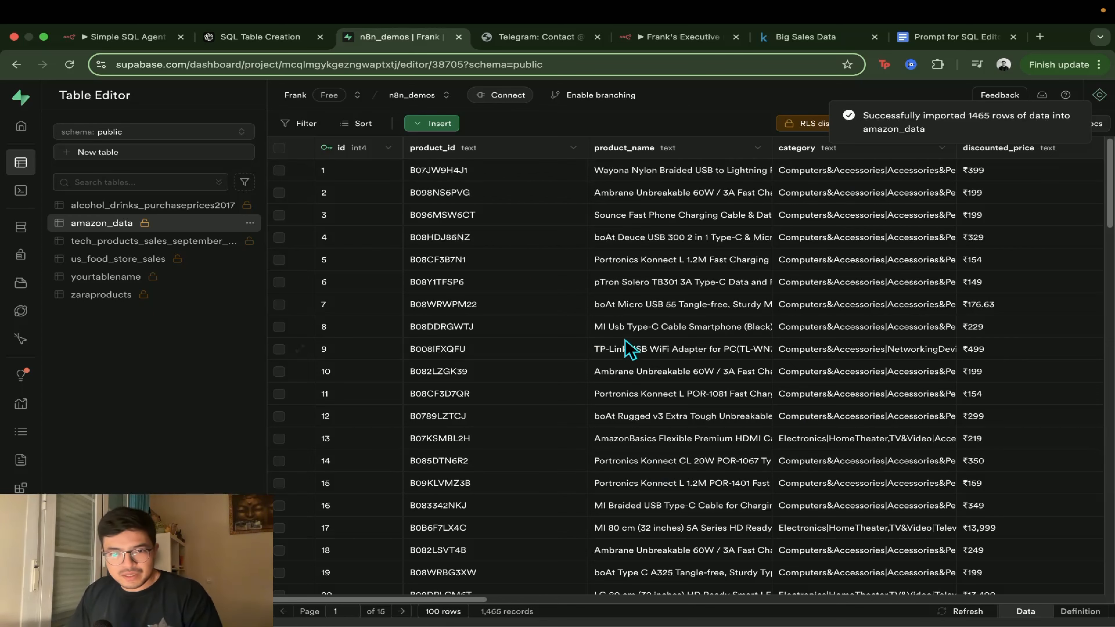
# - Switch to the n8n workflow and review the AI Agent node's data source, credential, text expression and prefix prompt
pyautogui.click(104, 38)
pyautogui.click(710, 104)
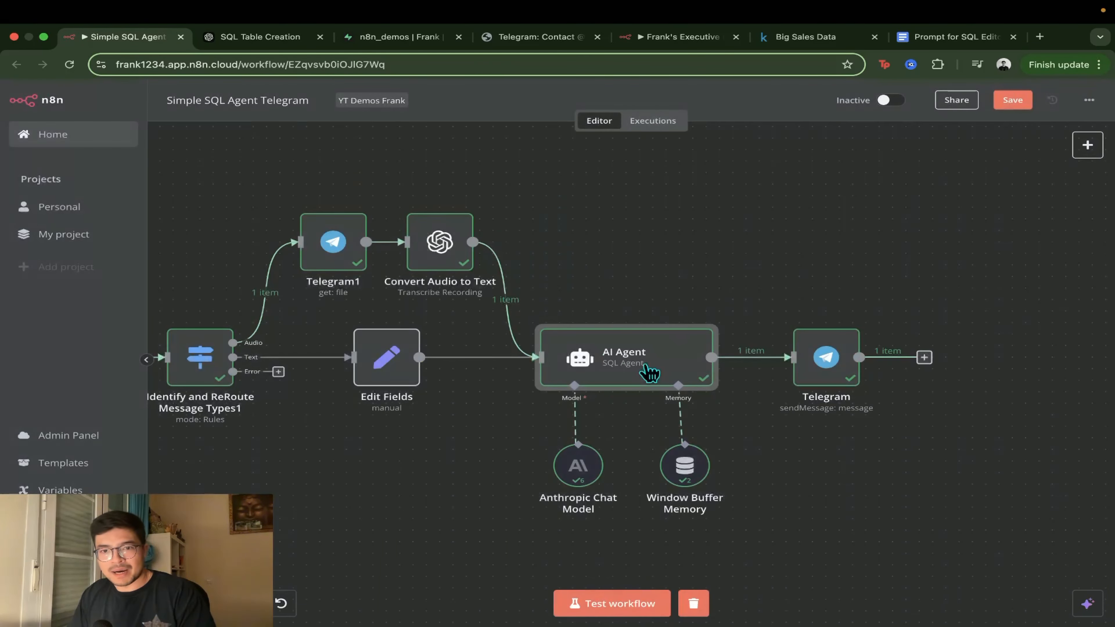
pyautogui.doubleClick(602, 384)
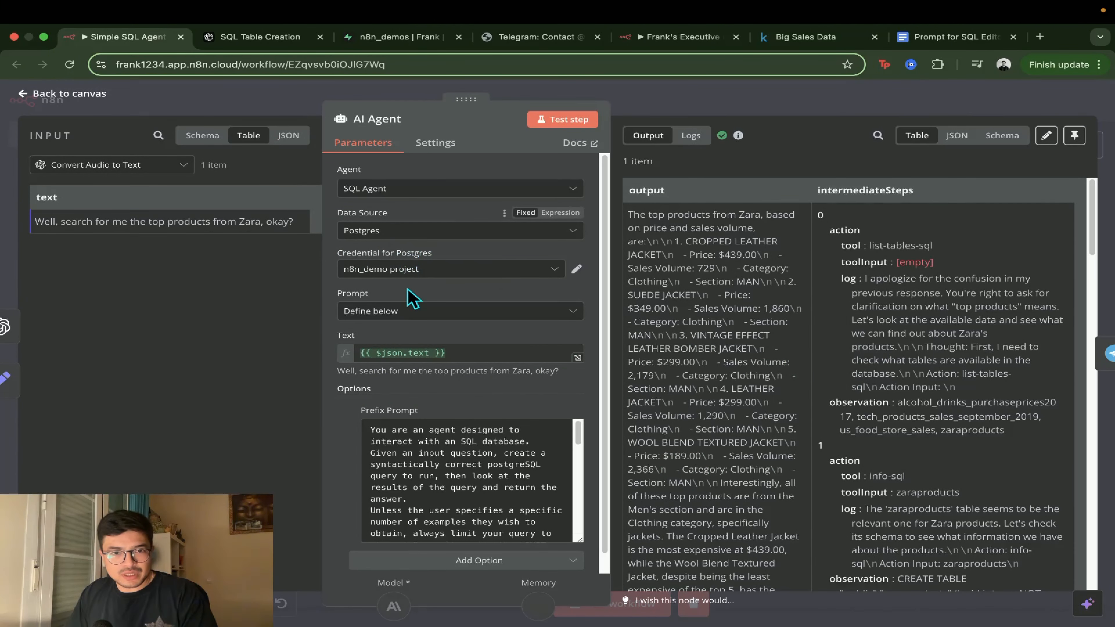
pyautogui.scroll(-1, 420, 329)
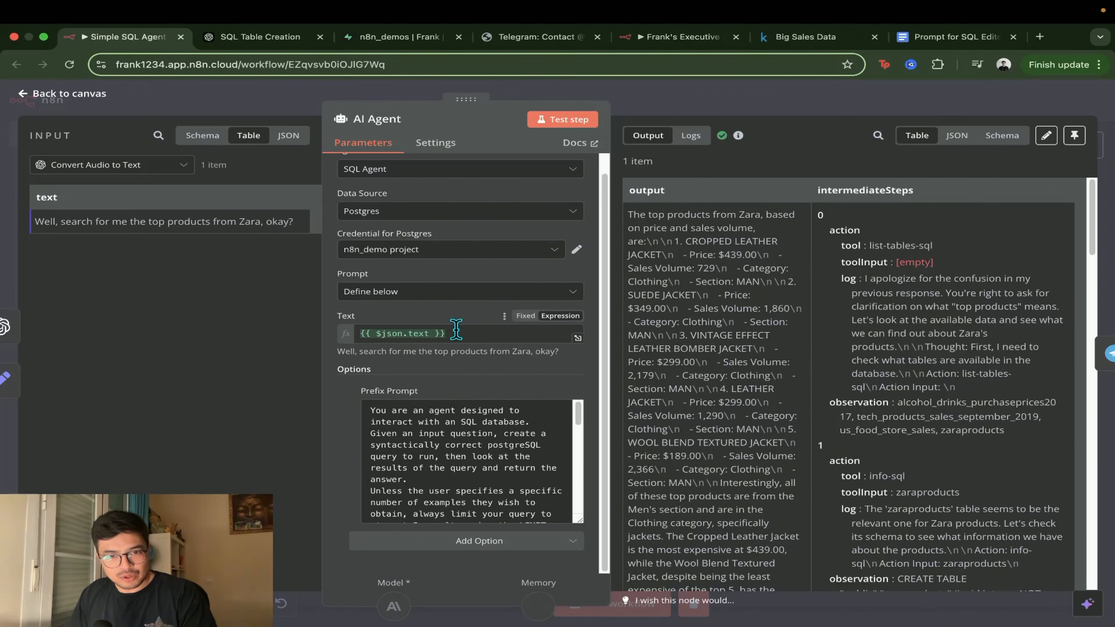
pyautogui.moveTo(456, 329); pyautogui.dragTo(364, 334)
pyautogui.click(341, 439)
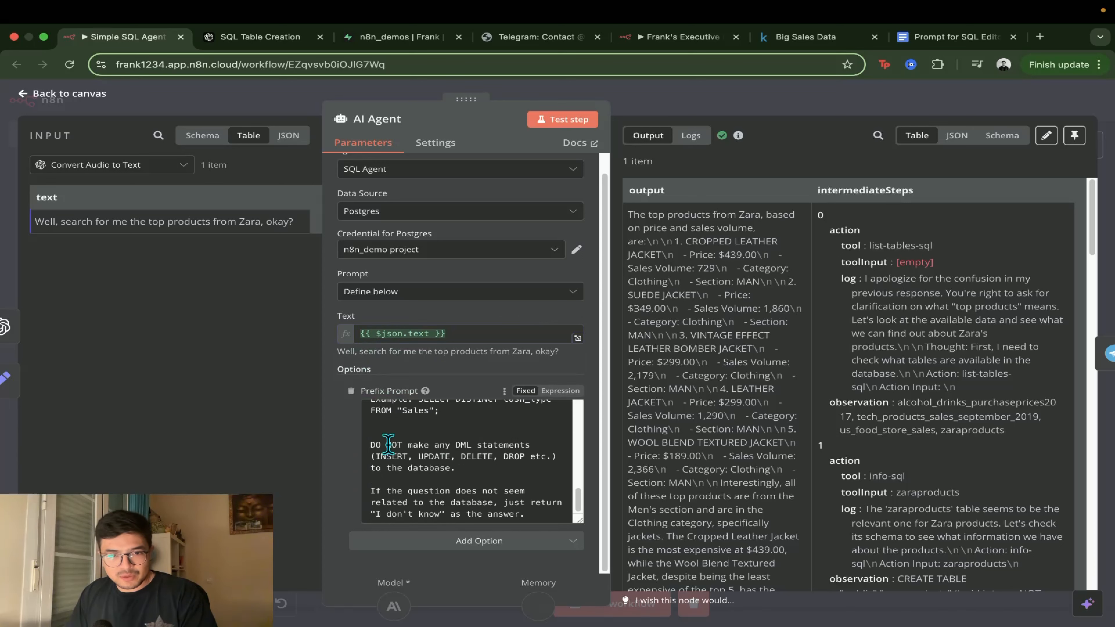
pyautogui.scroll(1, 393, 445)
pyautogui.scroll(-1, 402, 459)
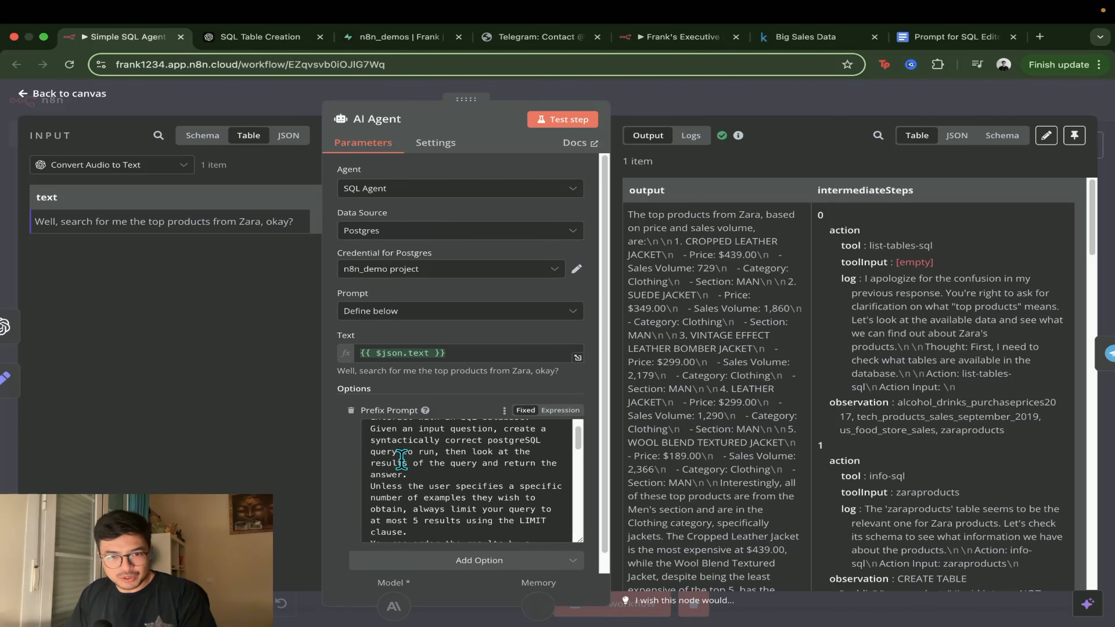
pyautogui.scroll(1, 408, 461)
pyautogui.scroll(-1, 410, 459)
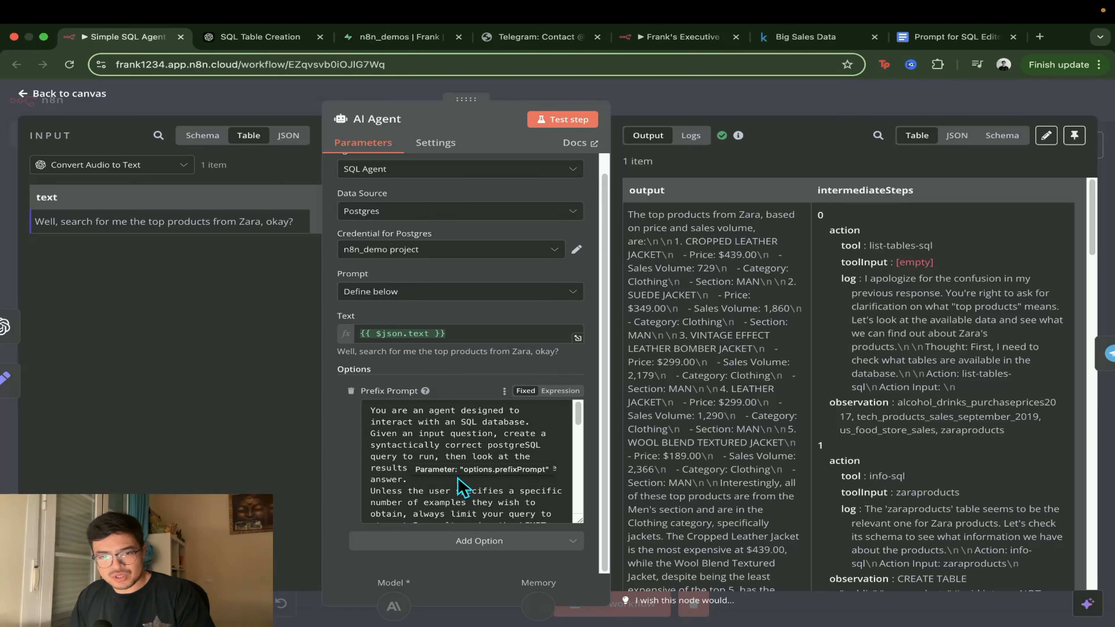
pyautogui.scroll(-1, 460, 488)
pyautogui.scroll(1, 460, 487)
pyautogui.click(746, 94)
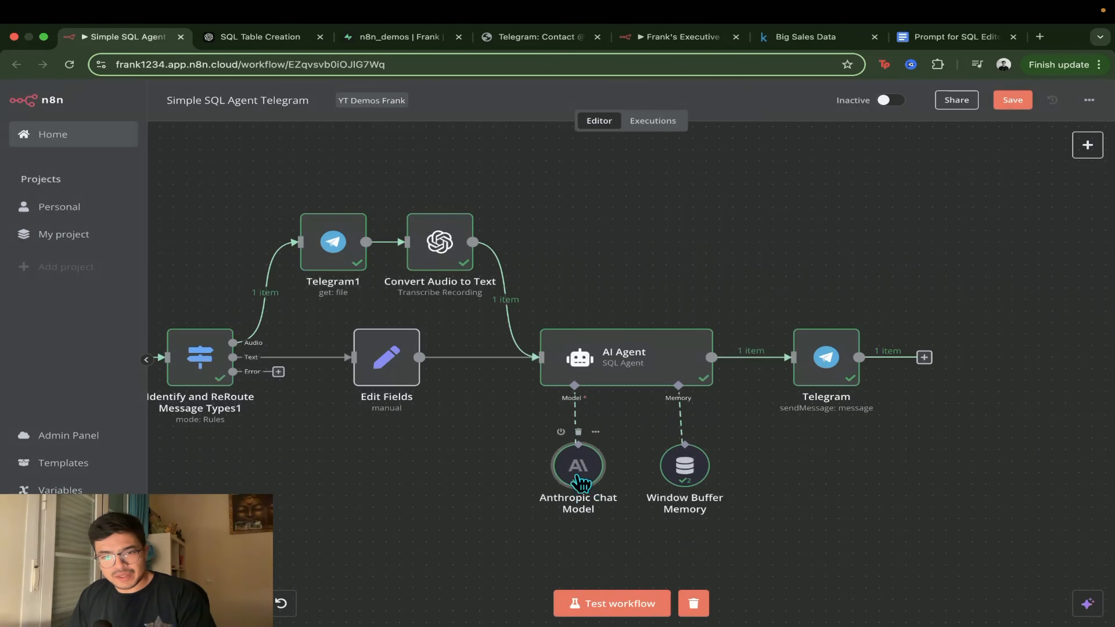
# - Inspect the Anthropic Chat Model node's credential, model and sampling temperature settings, then return to the canvas
pyautogui.doubleClick(578, 464)
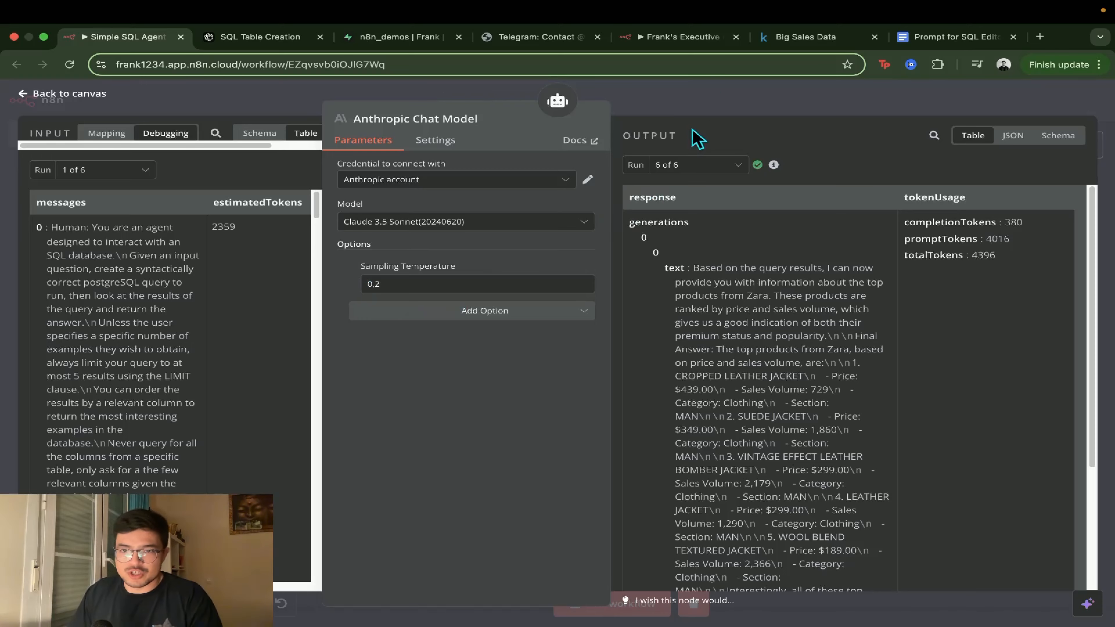
pyautogui.click(729, 101)
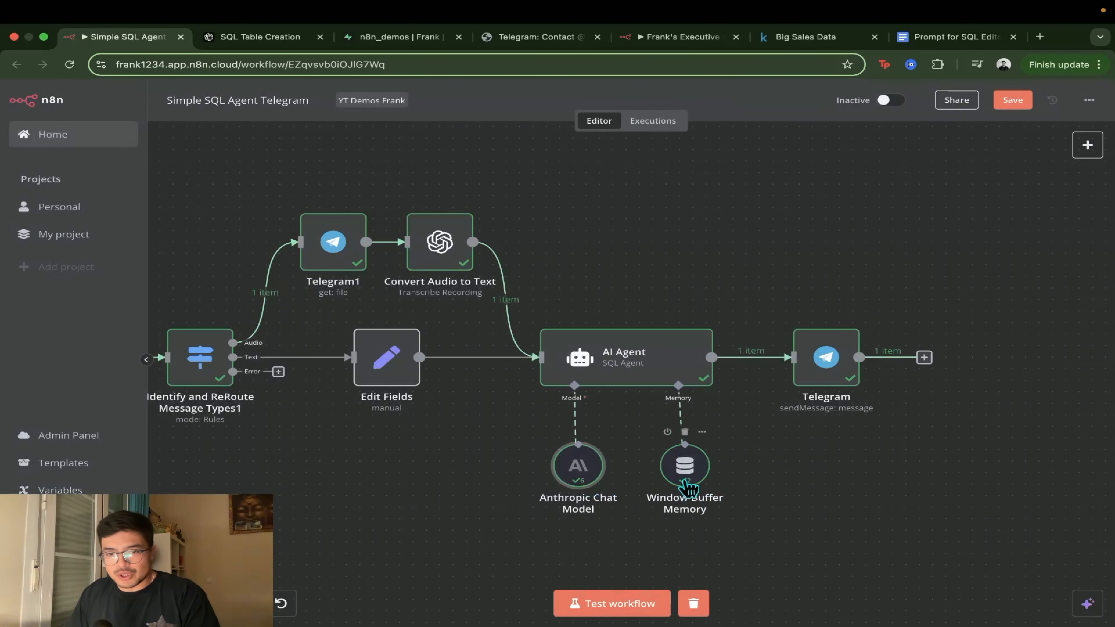
# - Examine the Window Buffer Memory node's session key expression and locate the matching chat id in the Telegram Trigger input schema
pyautogui.doubleClick(685, 478)
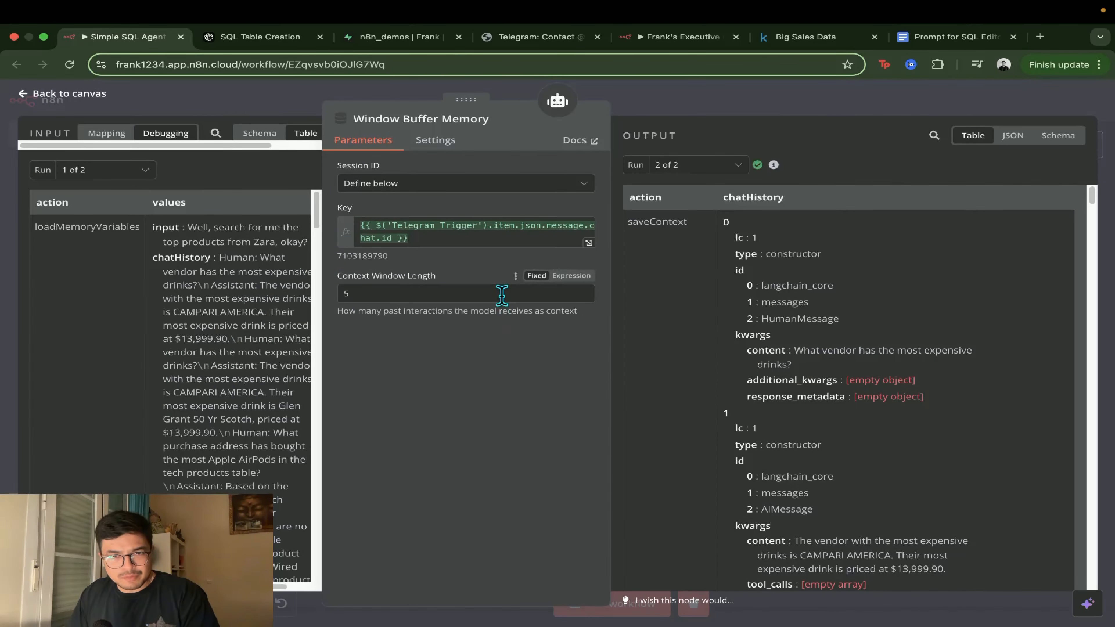
pyautogui.moveTo(459, 240); pyautogui.dragTo(334, 225)
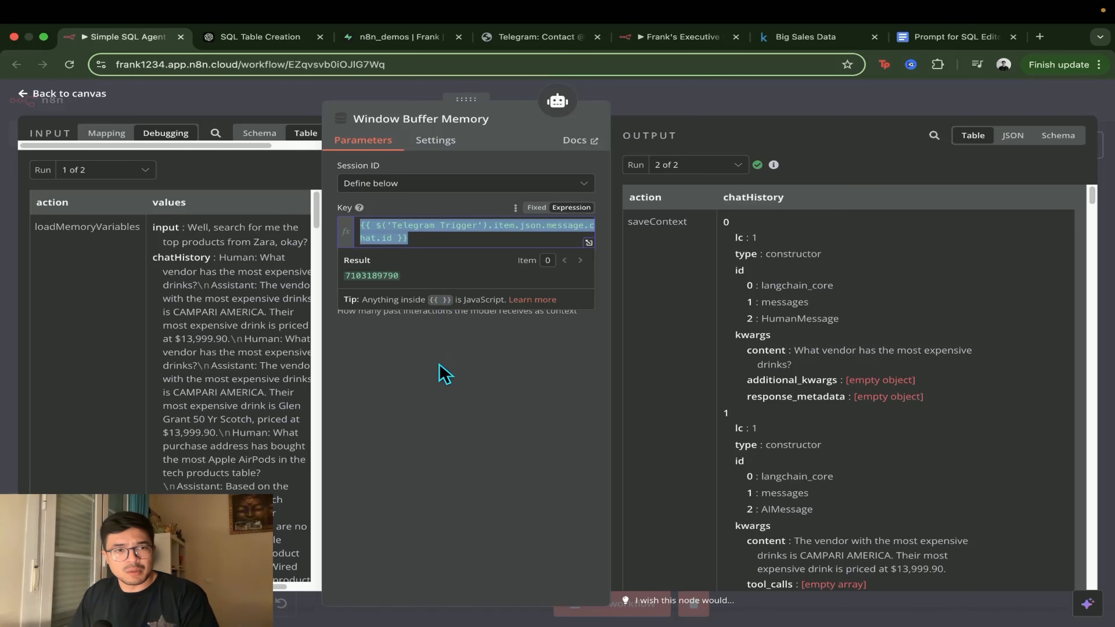
pyautogui.click(445, 373)
pyautogui.click(106, 132)
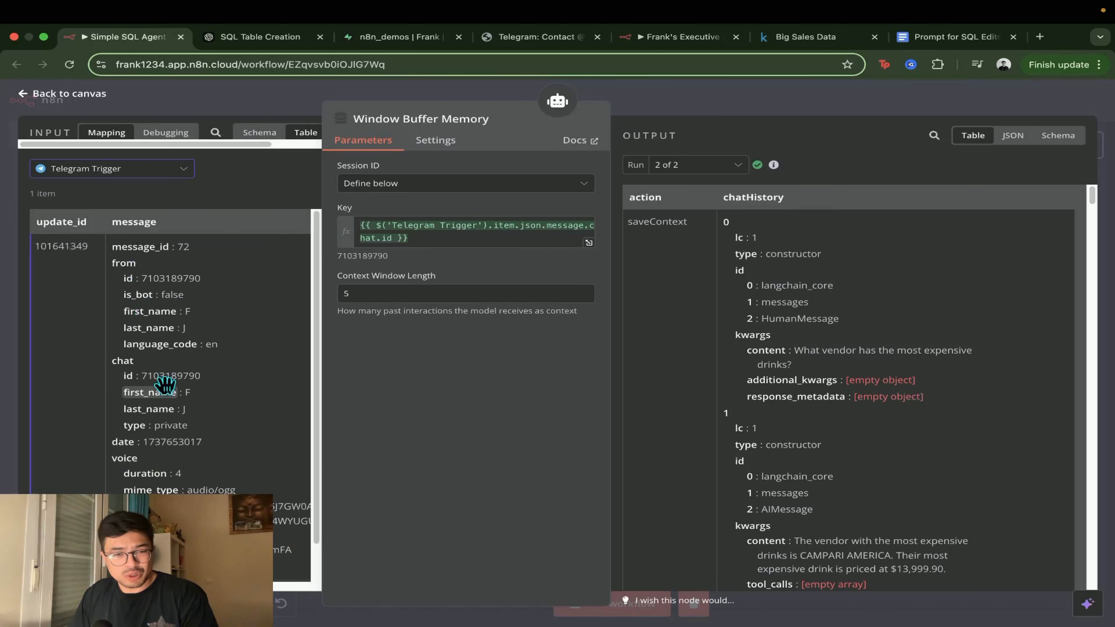
pyautogui.click(241, 133)
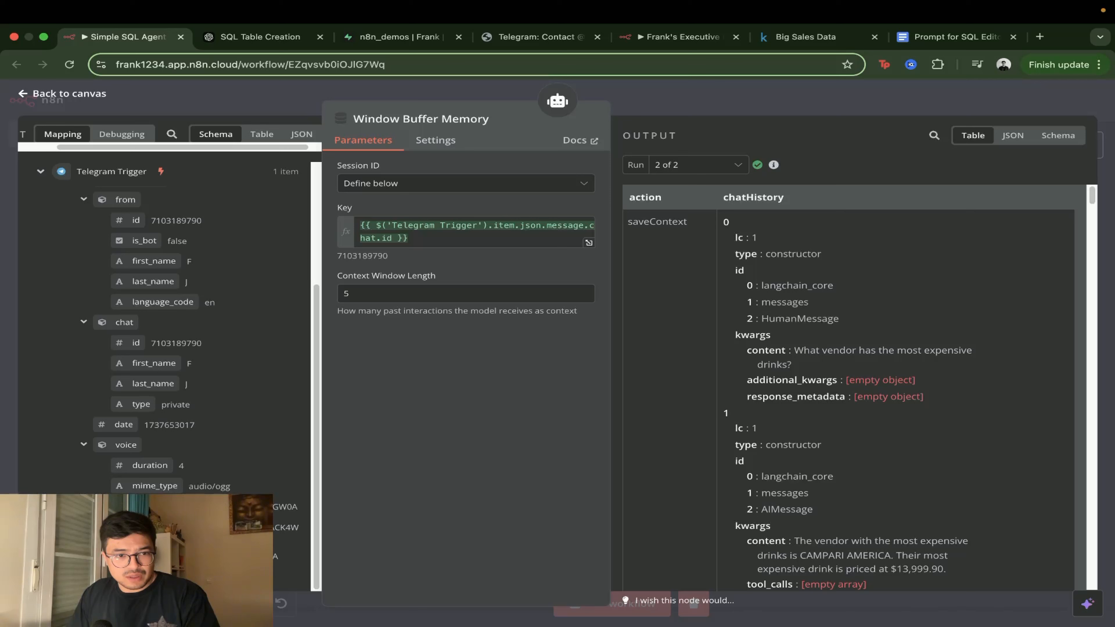
pyautogui.scroll(4, 150, 451)
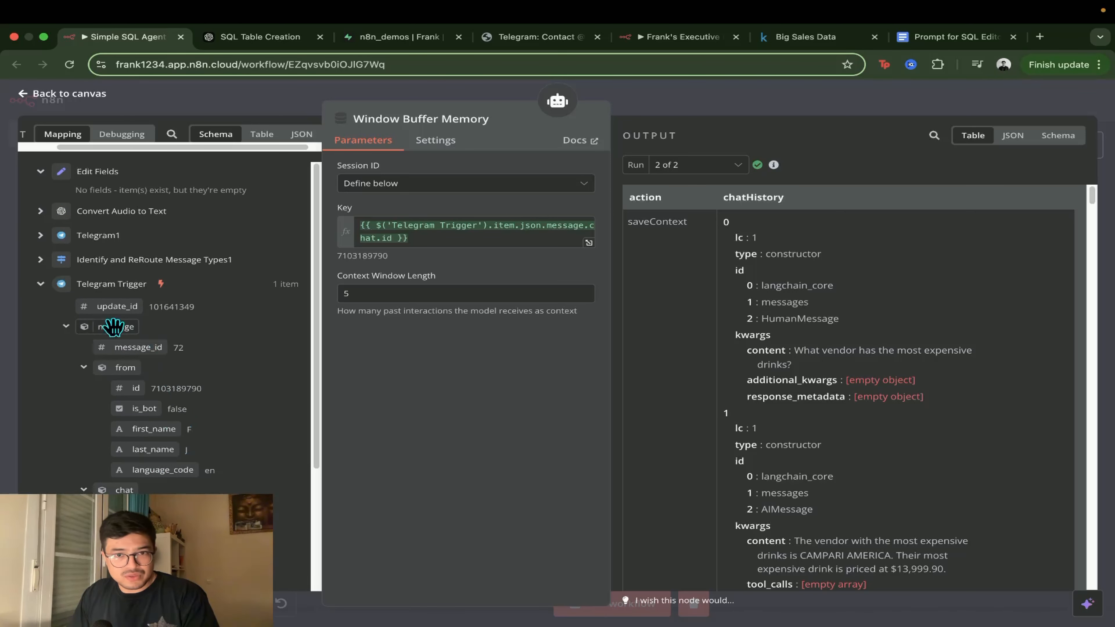
pyautogui.scroll(-3, 171, 410)
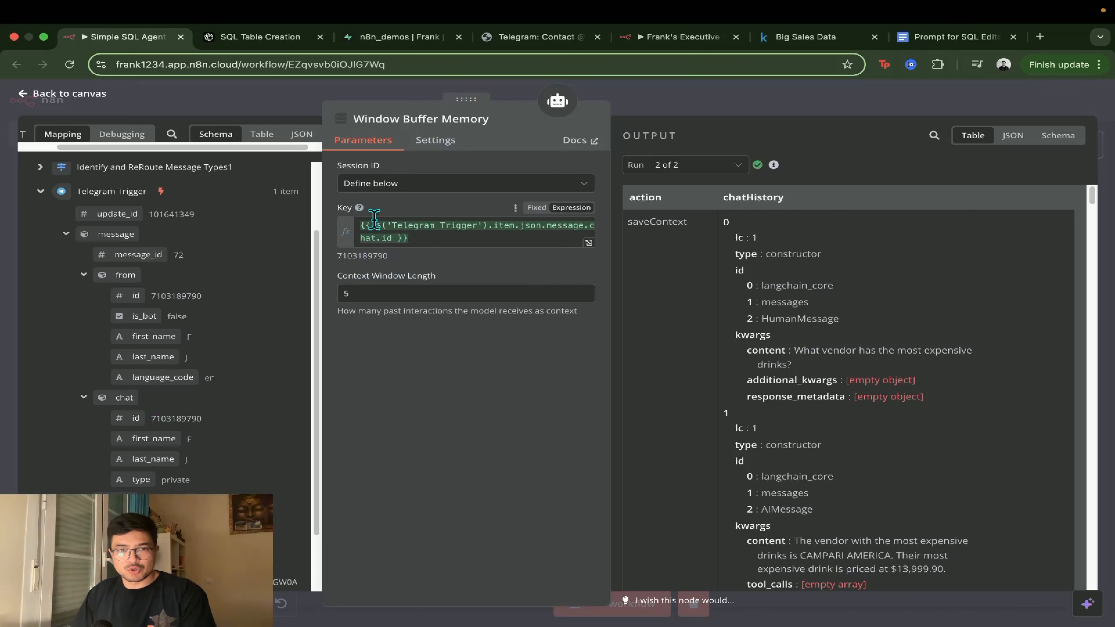
# - Set the Window Buffer Memory's context window length to 8
pyautogui.click(436, 294)
pyautogui.press('BackSpace')
pyautogui.write('8')
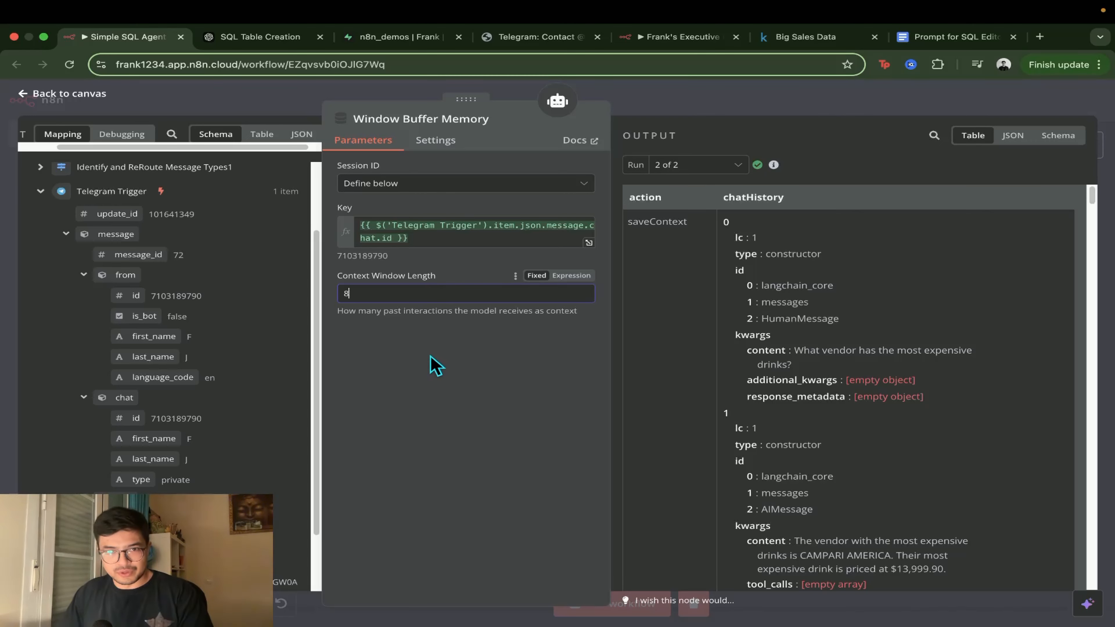
# - Examine the final Telegram node's Chat ID expression, the matching chat id in the Telegram Trigger input schema, and its Text expression
pyautogui.click(726, 115)
pyautogui.doubleClick(825, 361)
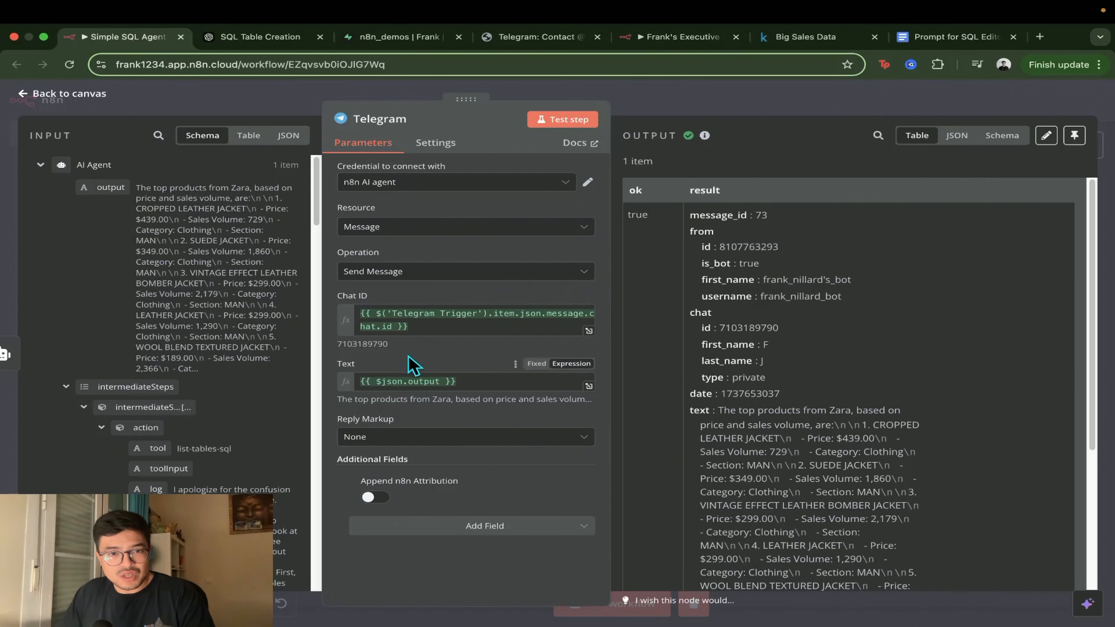
pyautogui.moveTo(440, 313); pyautogui.dragTo(367, 312)
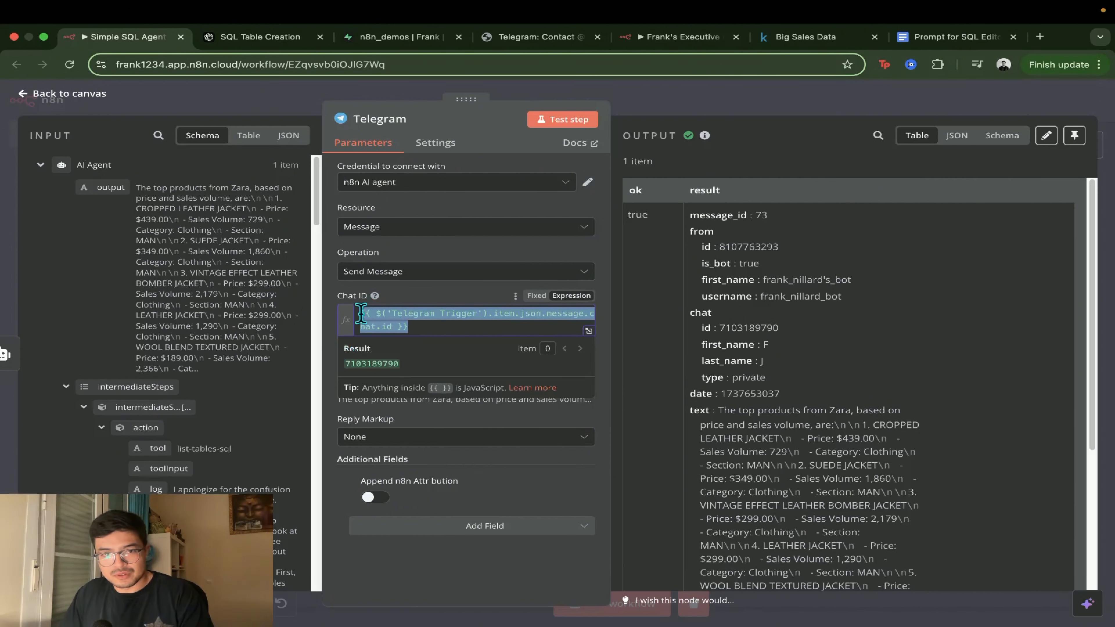
pyautogui.scroll(-15, 264, 386)
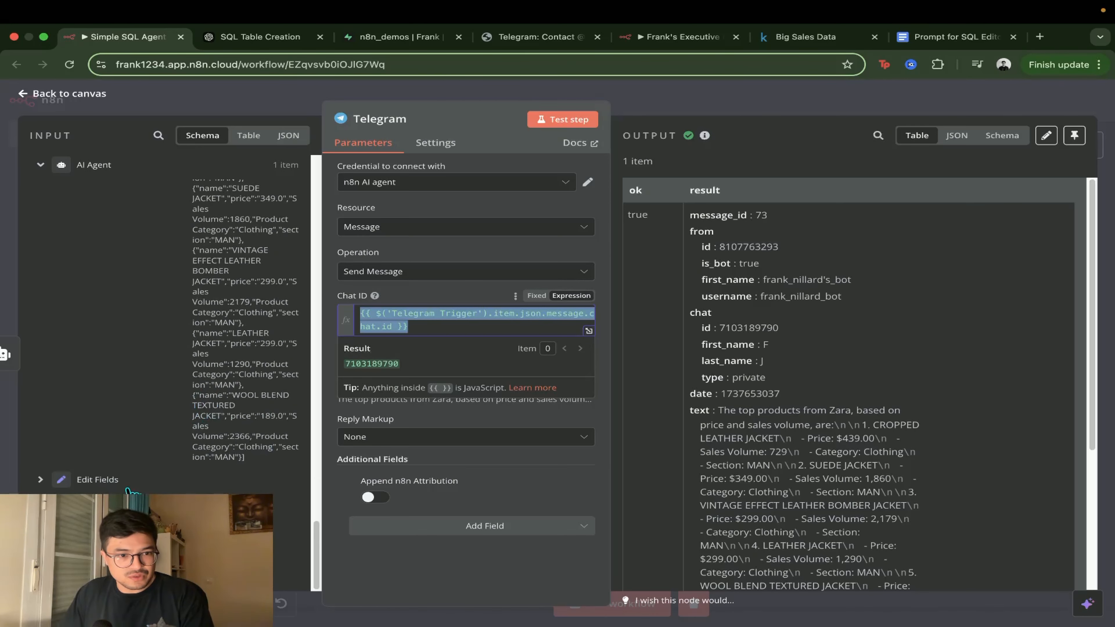
pyautogui.click(131, 490)
pyautogui.scroll(-10, 132, 417)
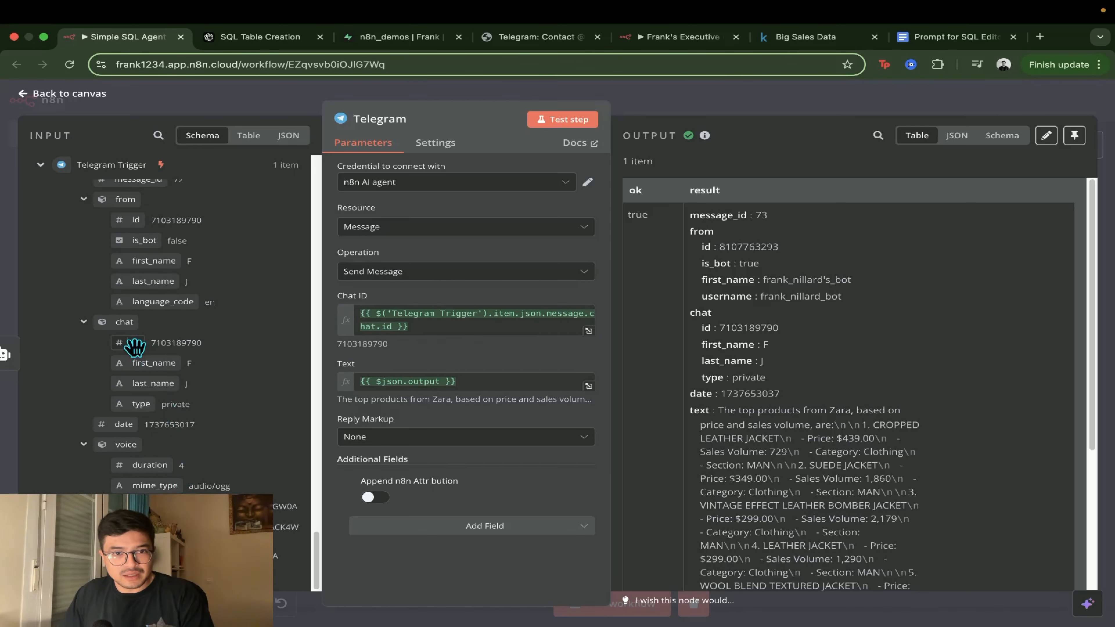
pyautogui.moveTo(485, 382); pyautogui.dragTo(349, 387)
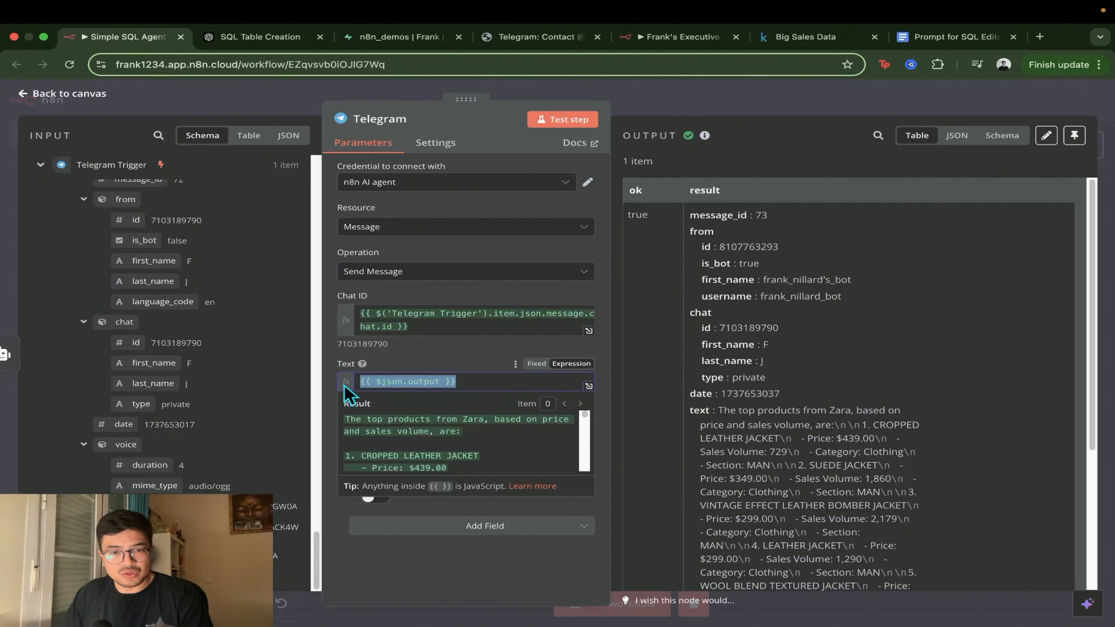
pyautogui.click(459, 368)
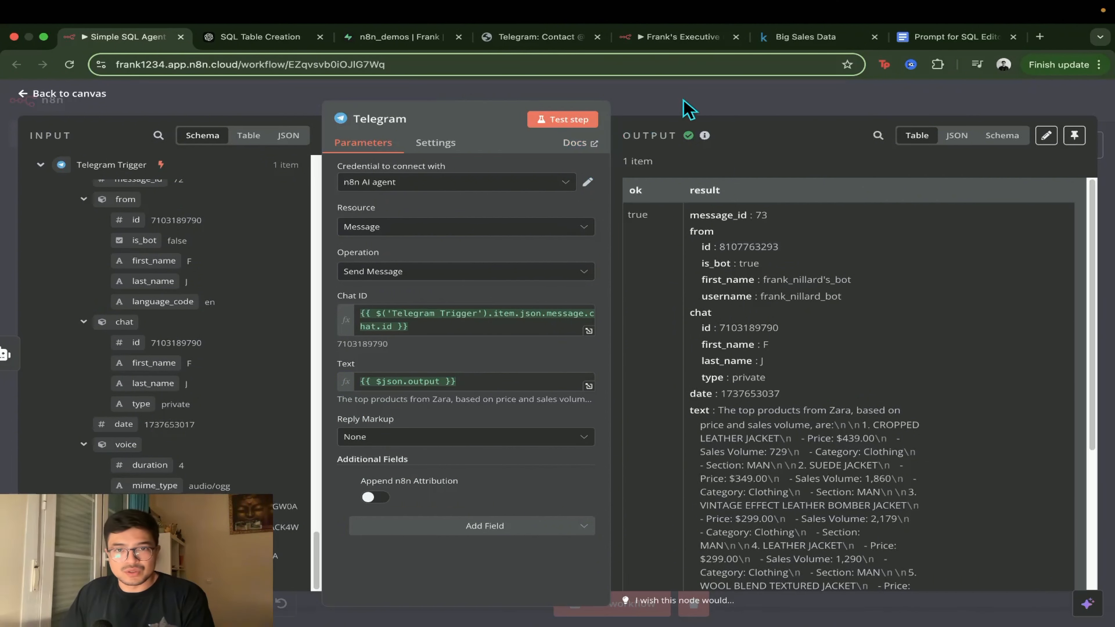
pyautogui.click(689, 110)
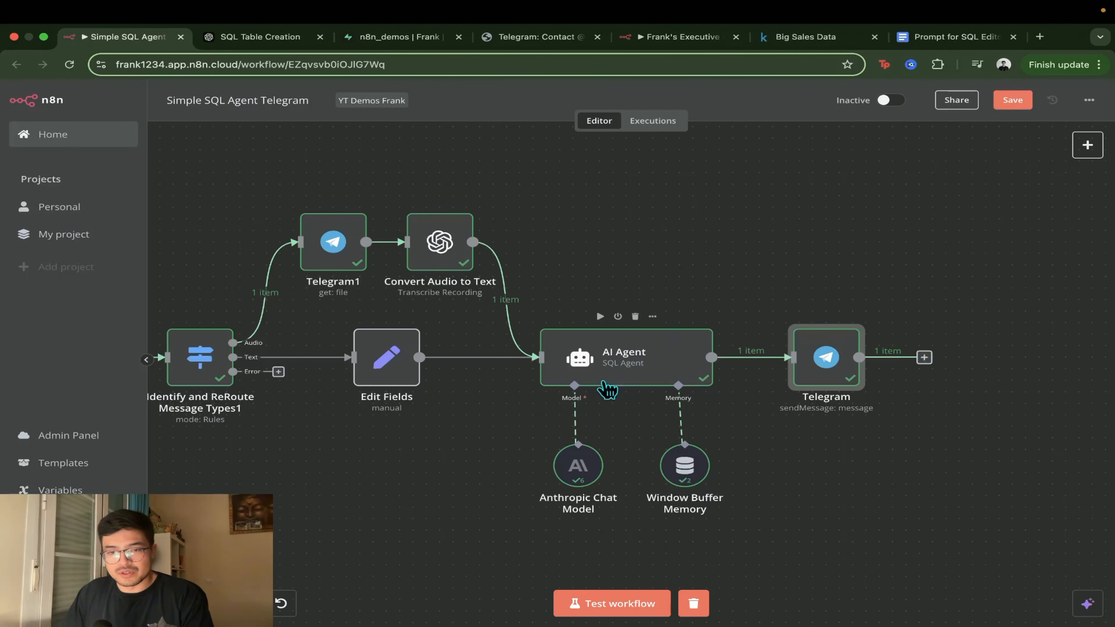
pyautogui.doubleClick(819, 362)
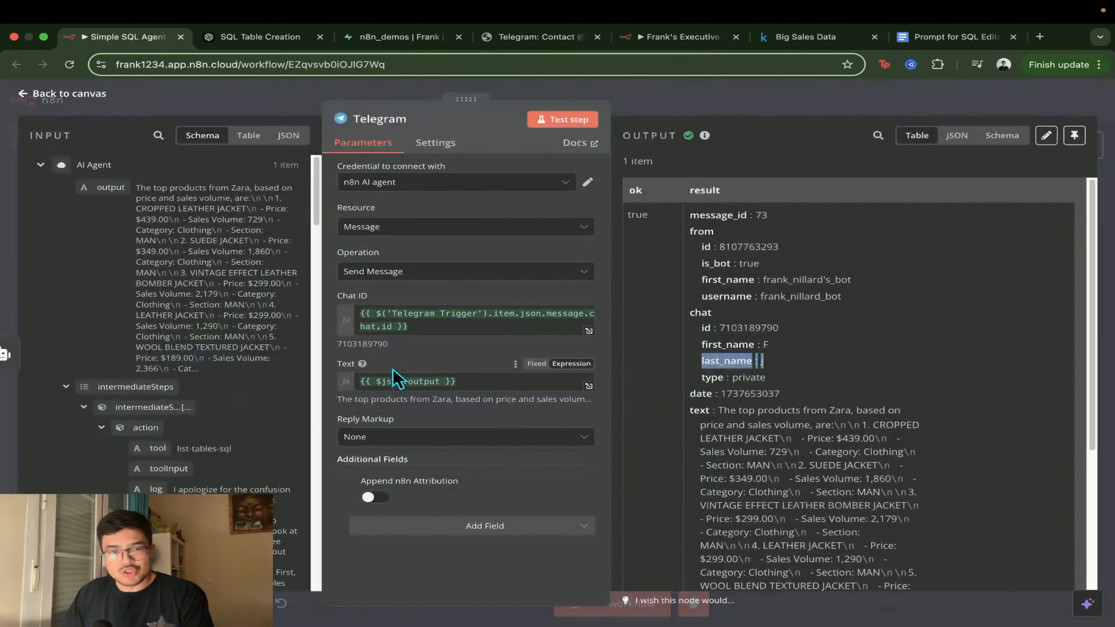
pyautogui.moveTo(487, 312); pyautogui.dragTo(420, 312)
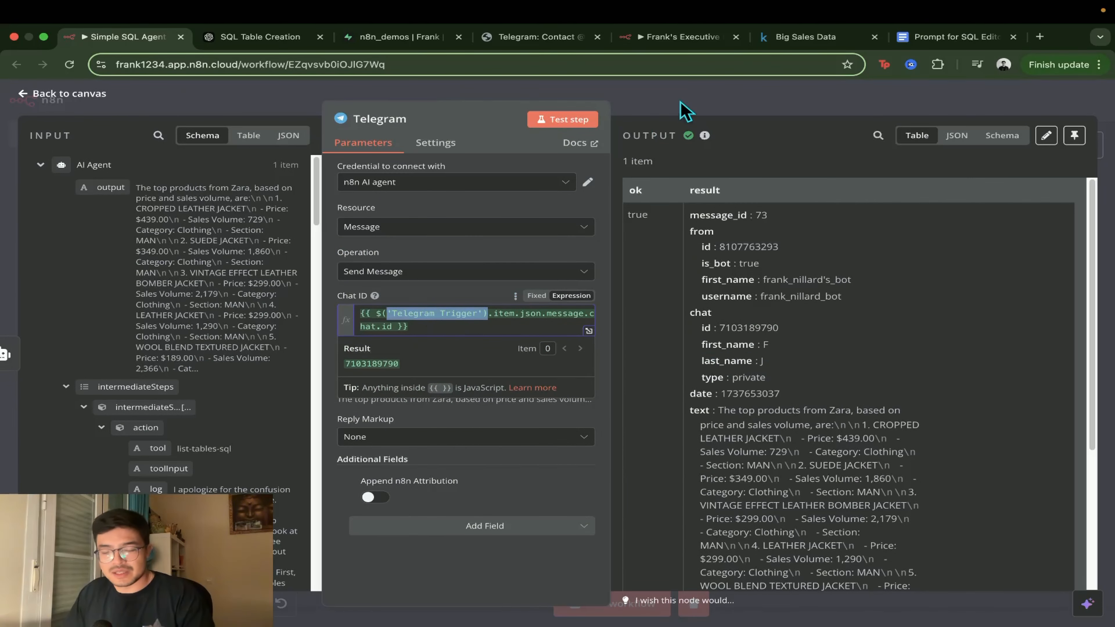
pyautogui.click(686, 110)
# - Review the Telegram node's available message operations and the connection settings of its n8n AI agent credential
pyautogui.doubleClick(838, 377)
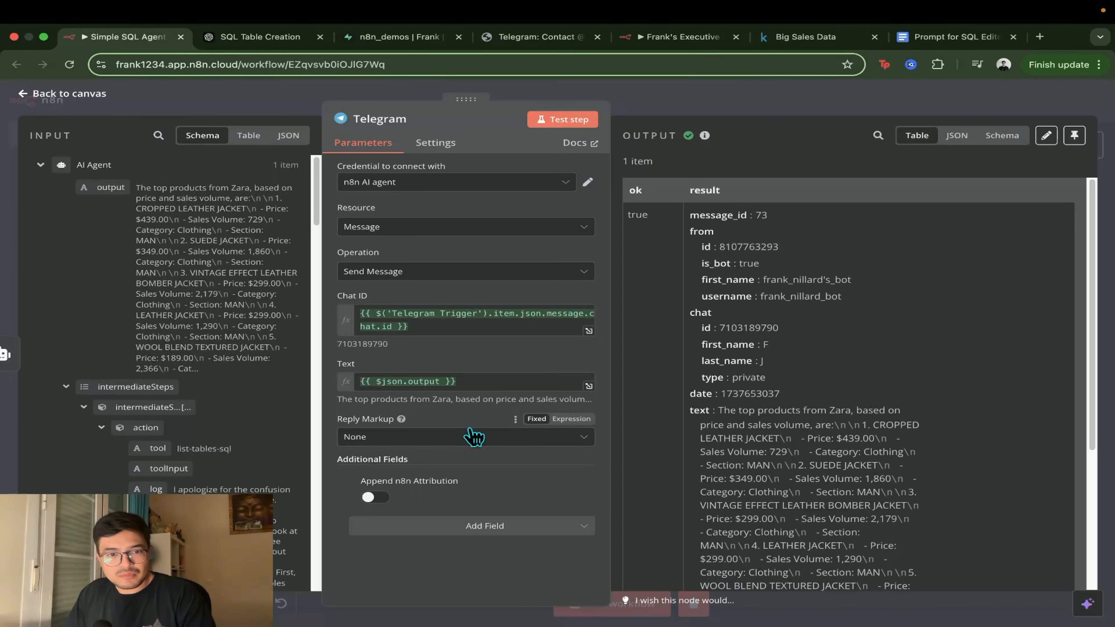
pyautogui.click(401, 276)
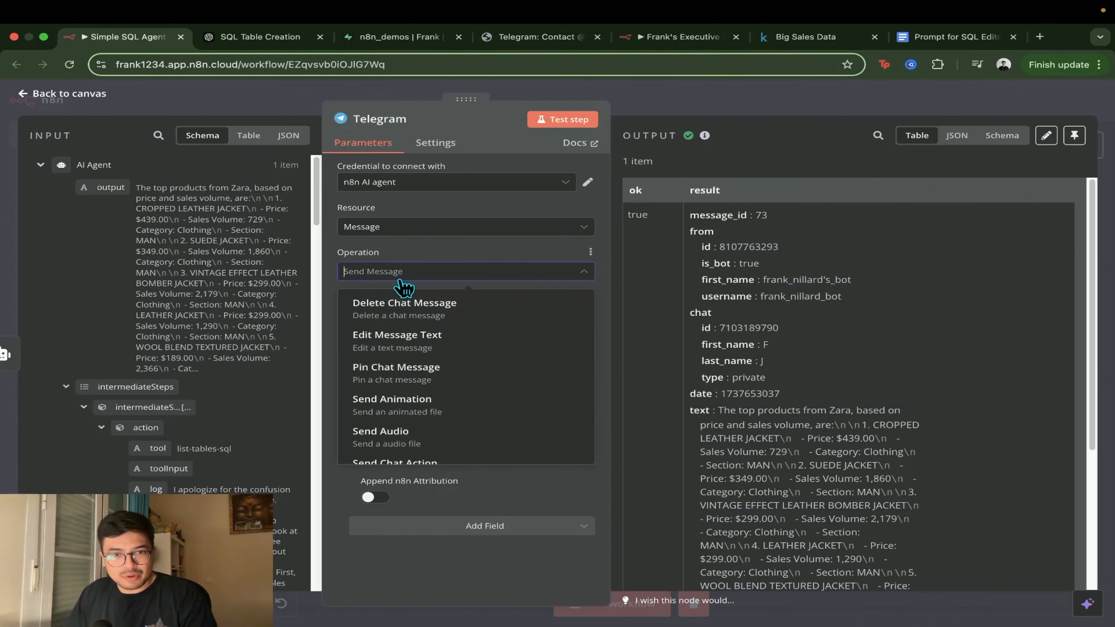
pyautogui.click(420, 263)
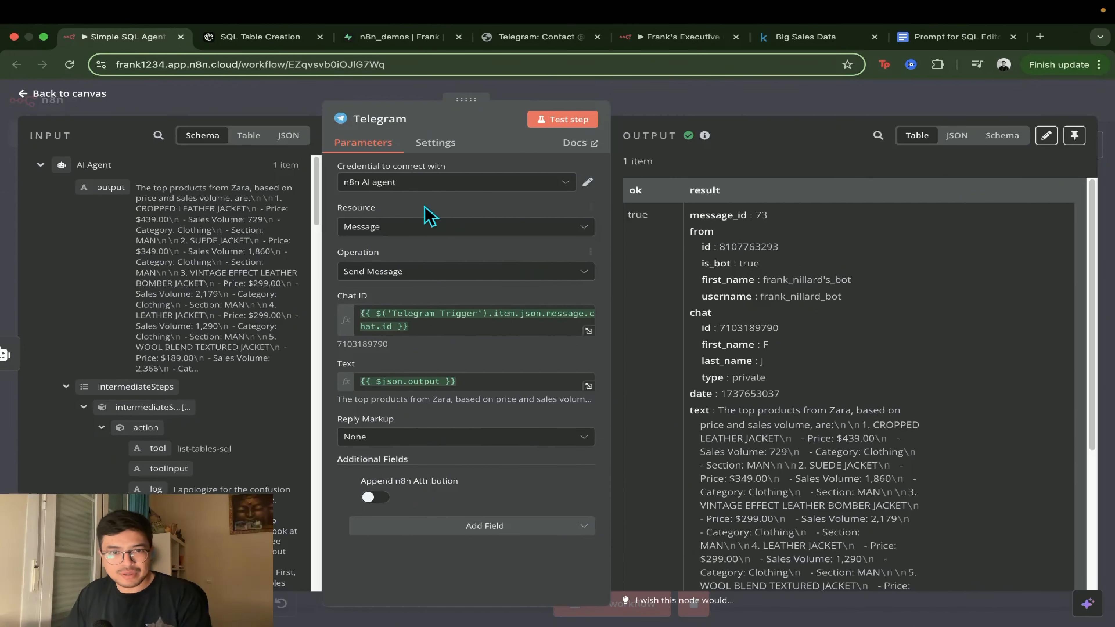
pyautogui.click(588, 182)
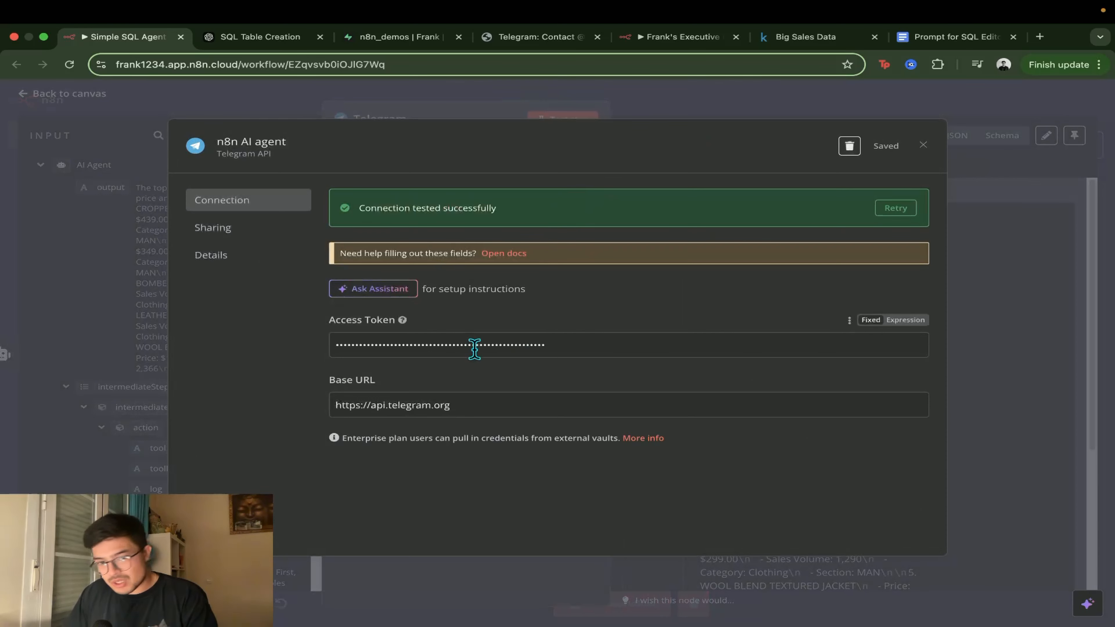
pyautogui.click(737, 110)
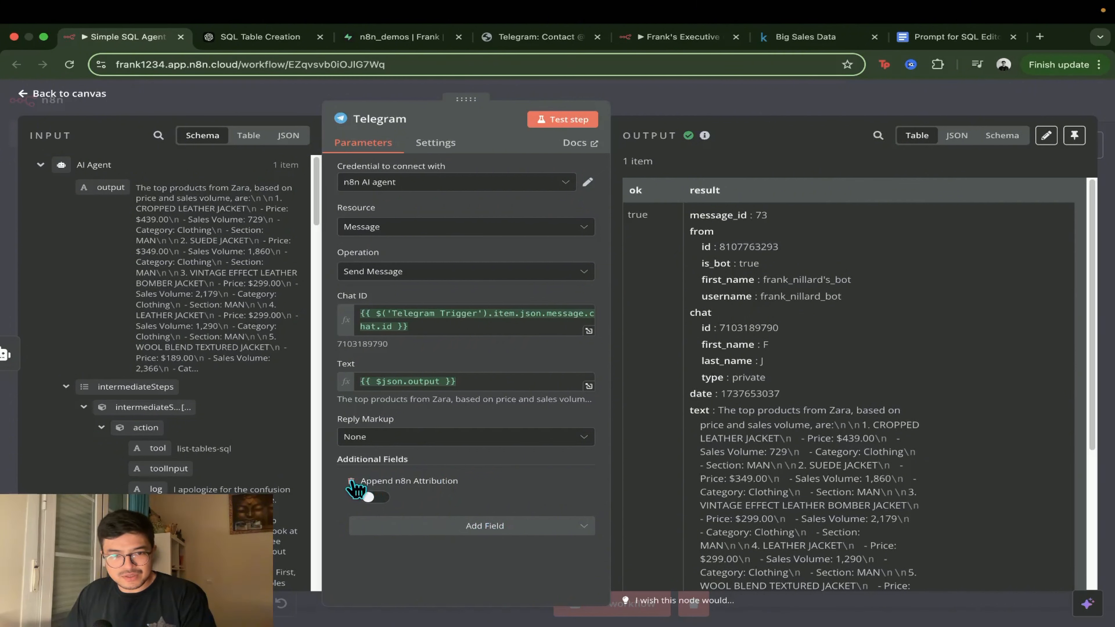
# - Remove and re-add the Telegram node's Append n8n Attribution field, switch it off, and return to the canvas
pyautogui.click(351, 481)
pyautogui.click(441, 505)
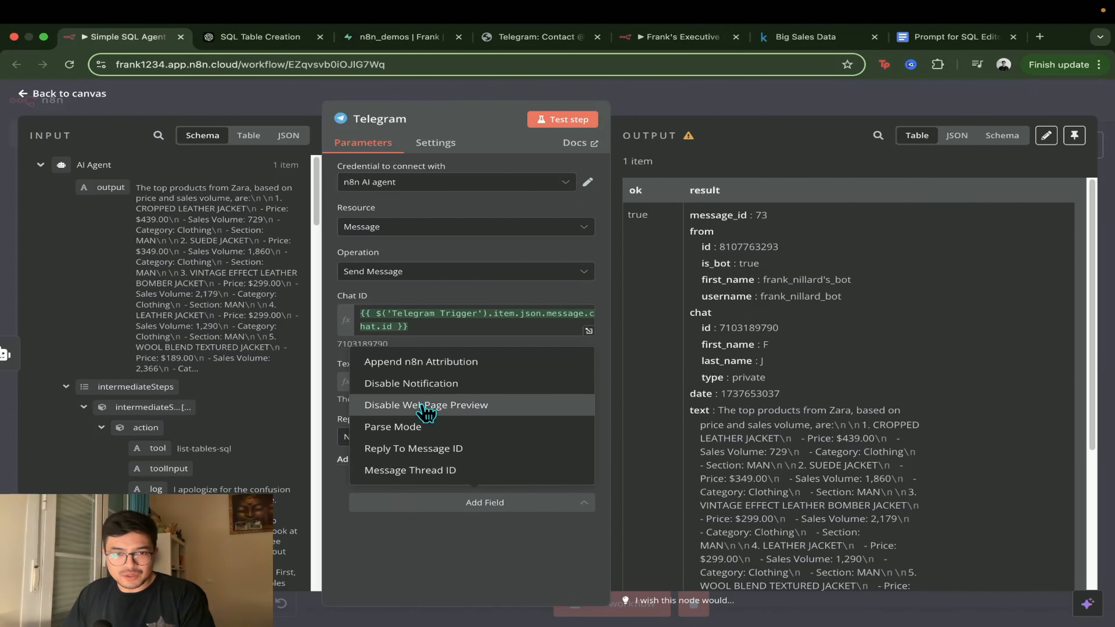
pyautogui.click(441, 363)
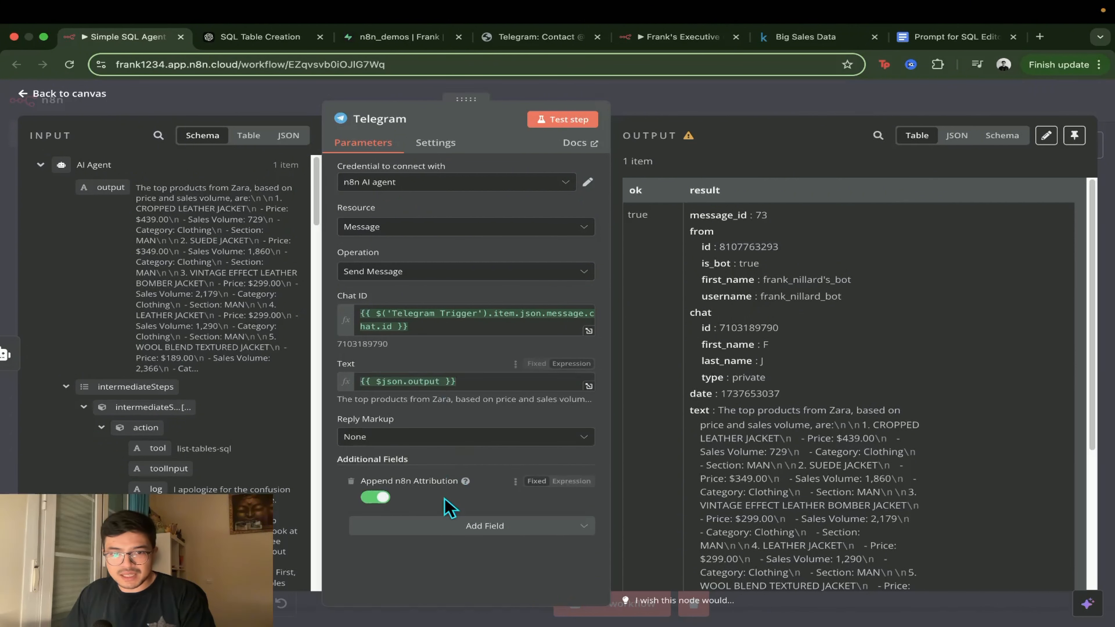
pyautogui.click(375, 499)
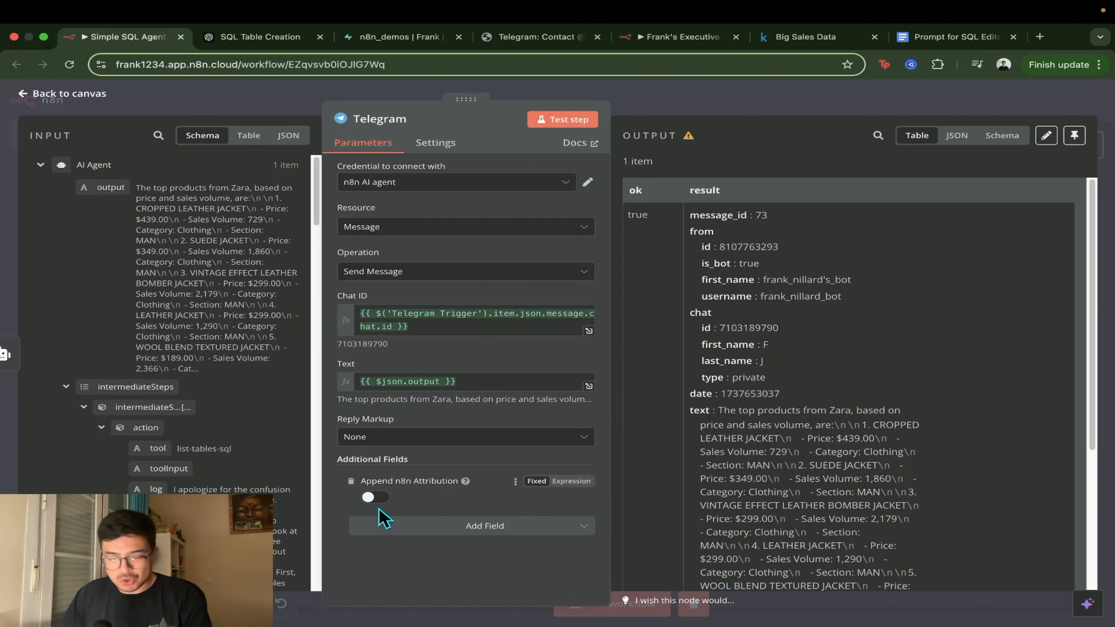
pyautogui.click(829, 112)
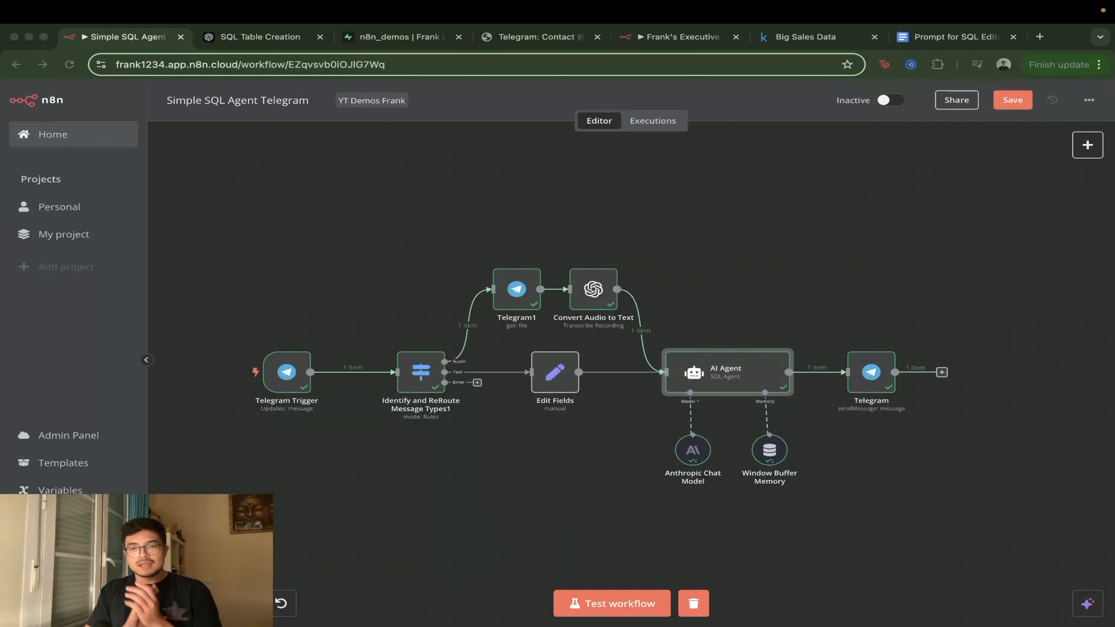